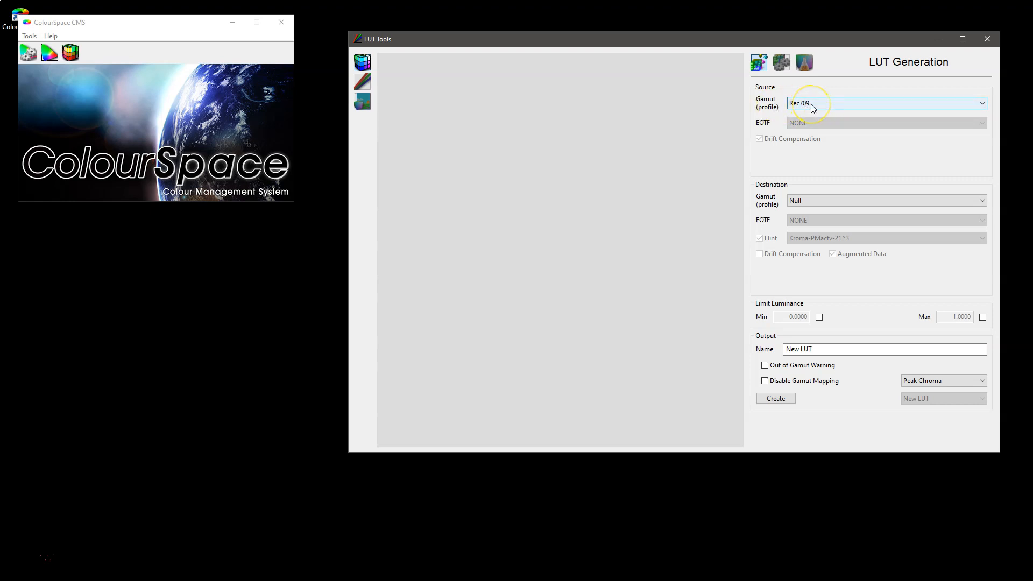
# Step: Set the destination gamut to DCI P3 D65 and name the output LUT Test-1
pyautogui.click(816, 201)
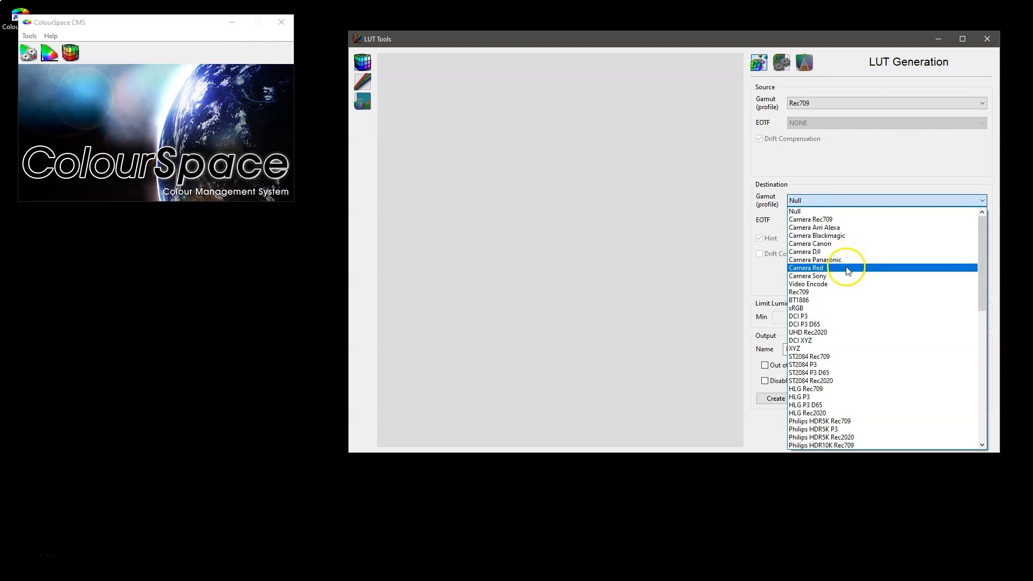
pyautogui.click(845, 324)
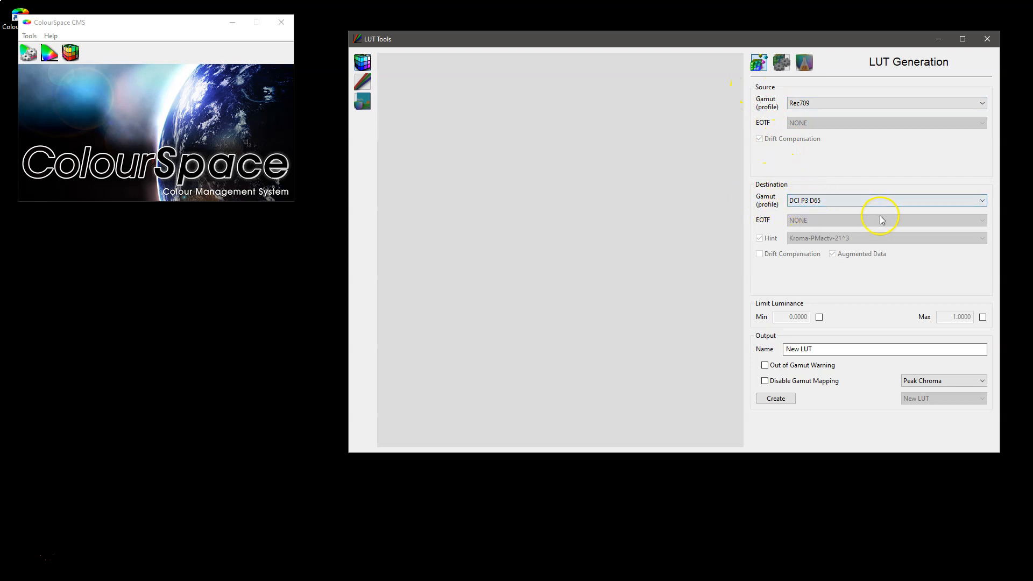
pyautogui.moveTo(823, 349); pyautogui.dragTo(752, 347)
pyautogui.write('Test-1')
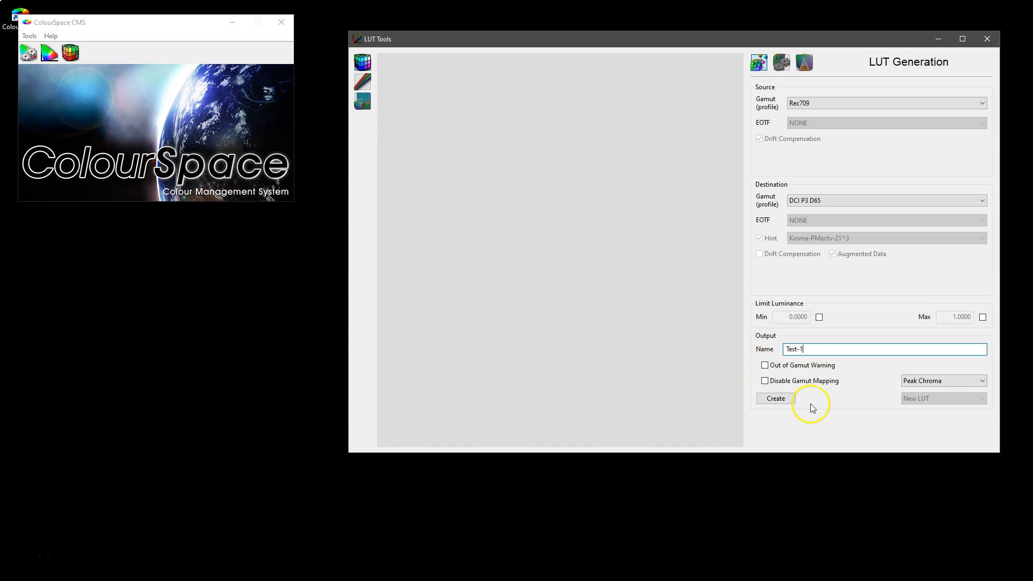
# Step: Create the Test-1 LUT using Peak Luma gamut mapping and dismiss the conversion report
pyautogui.click(945, 381)
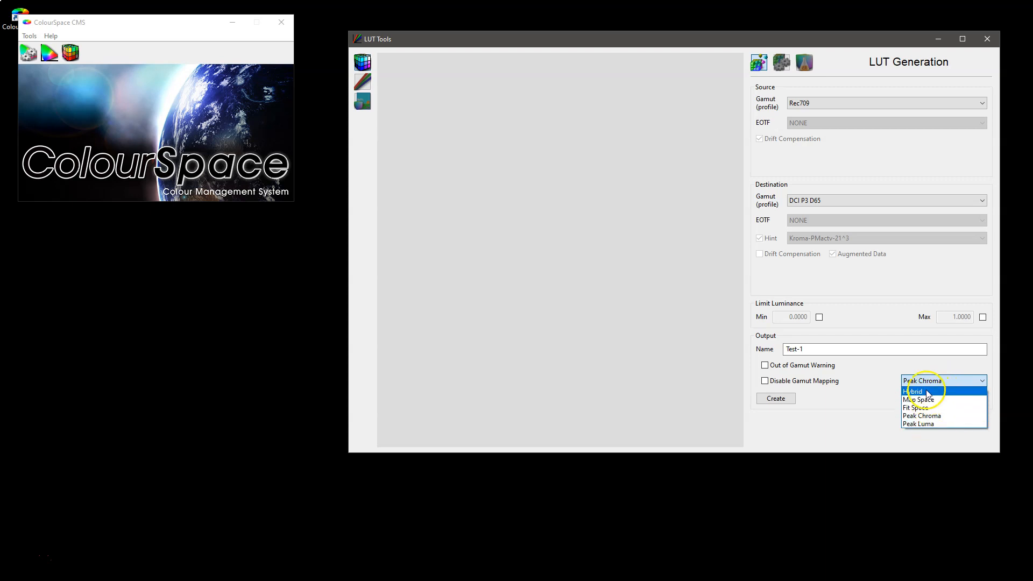
pyautogui.click(921, 424)
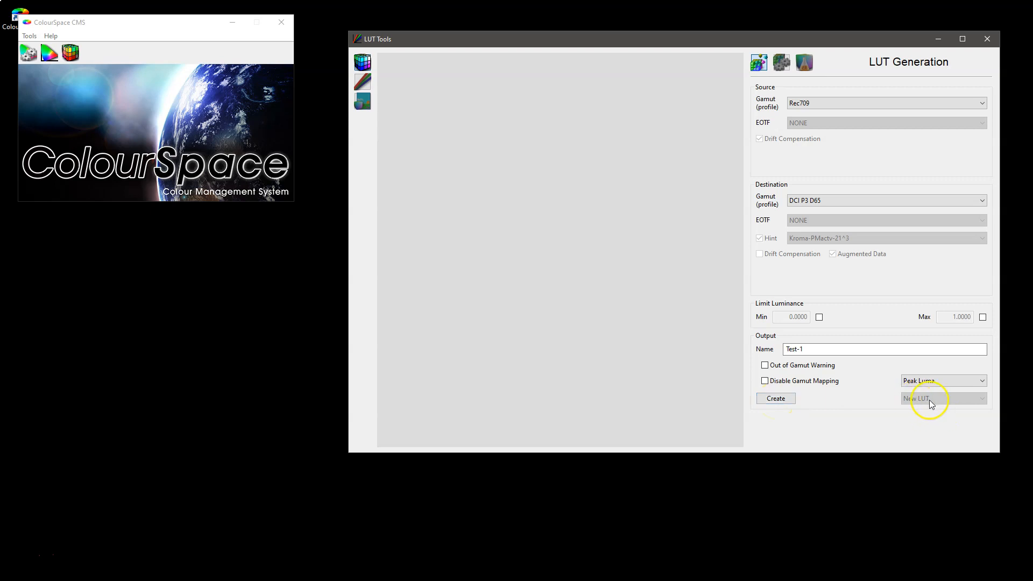
pyautogui.click(773, 401)
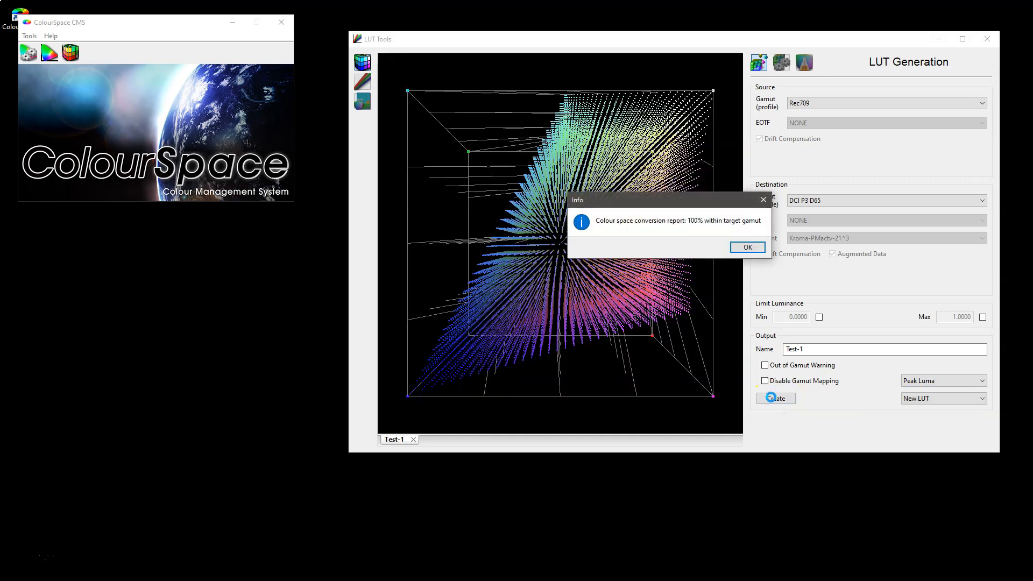
pyautogui.click(752, 252)
# Step: Examine the Test-1 LUT as a 3D cube from another angle and as a graph
pyautogui.moveTo(738, 249); pyautogui.dragTo(586, 237)
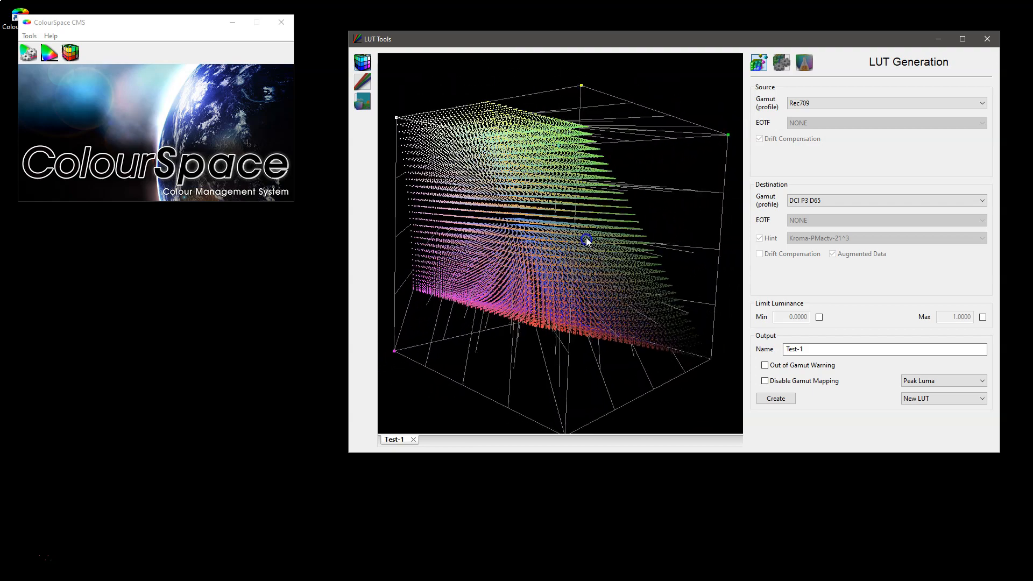
pyautogui.click(363, 82)
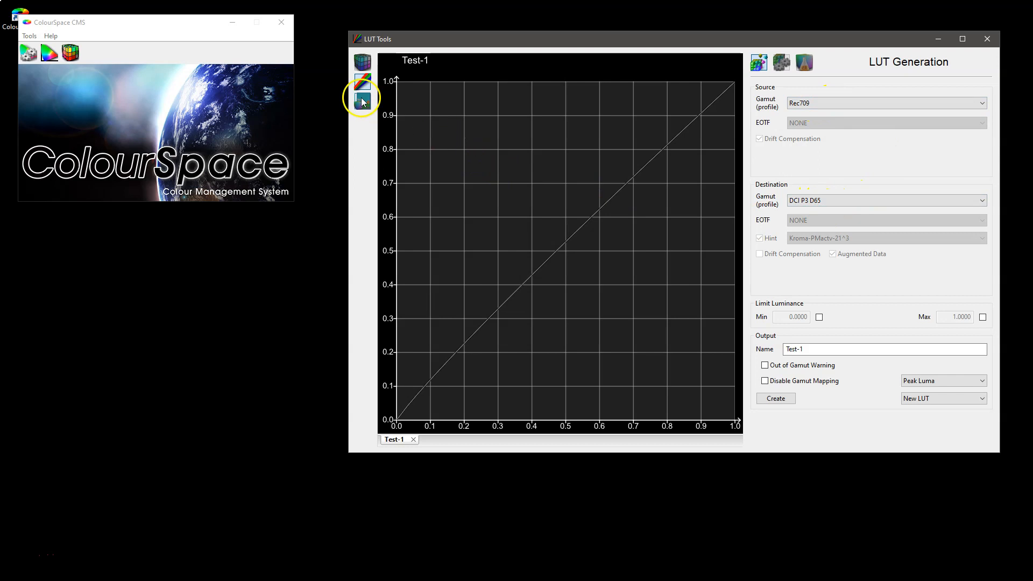
pyautogui.click(363, 63)
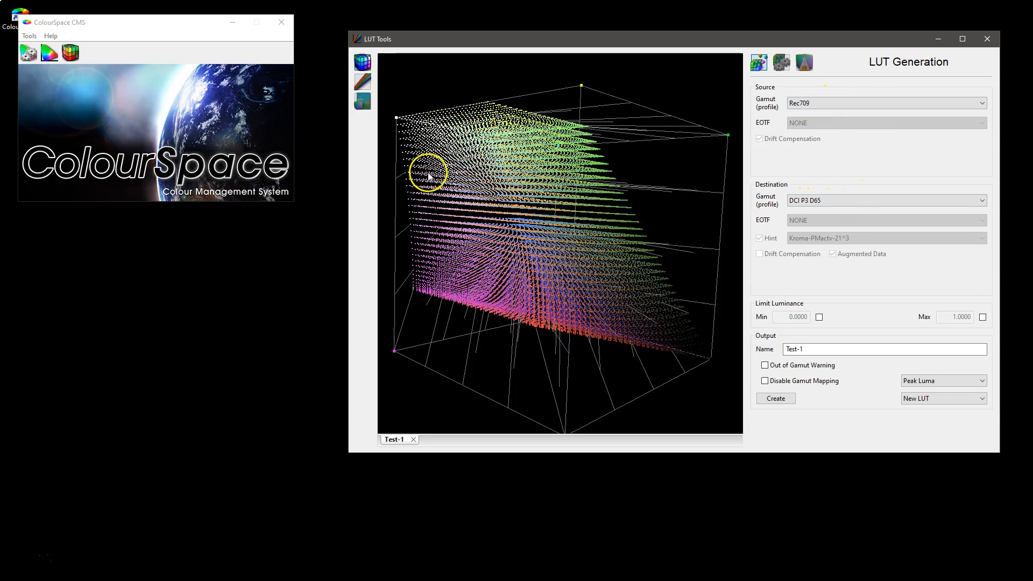
# Step: Compare the default colour ramp in the picture preview with the LUT applied and not applied
pyautogui.click(362, 101)
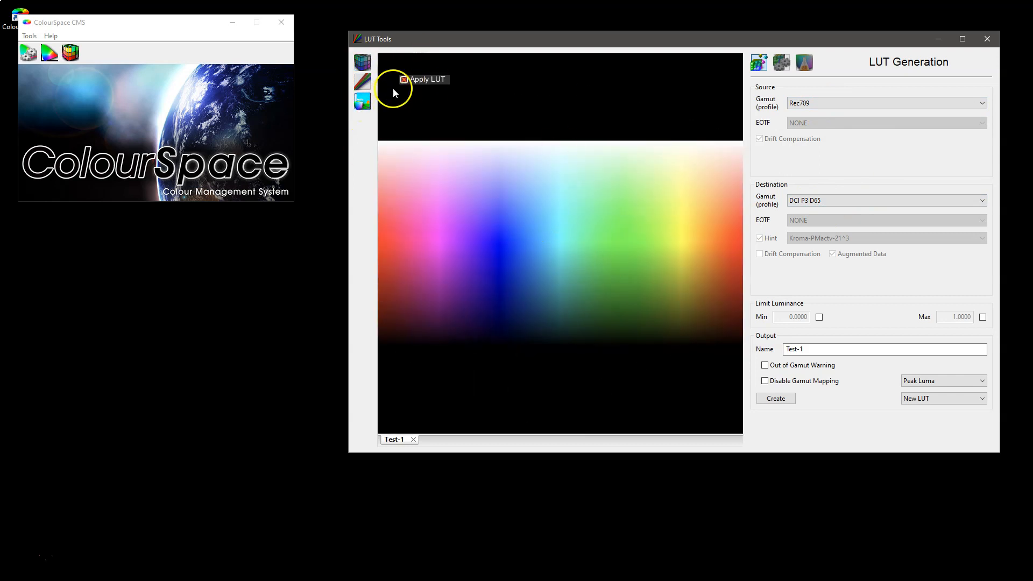
pyautogui.click(404, 80)
pyautogui.click(404, 80)
pyautogui.click(405, 79)
pyautogui.click(404, 80)
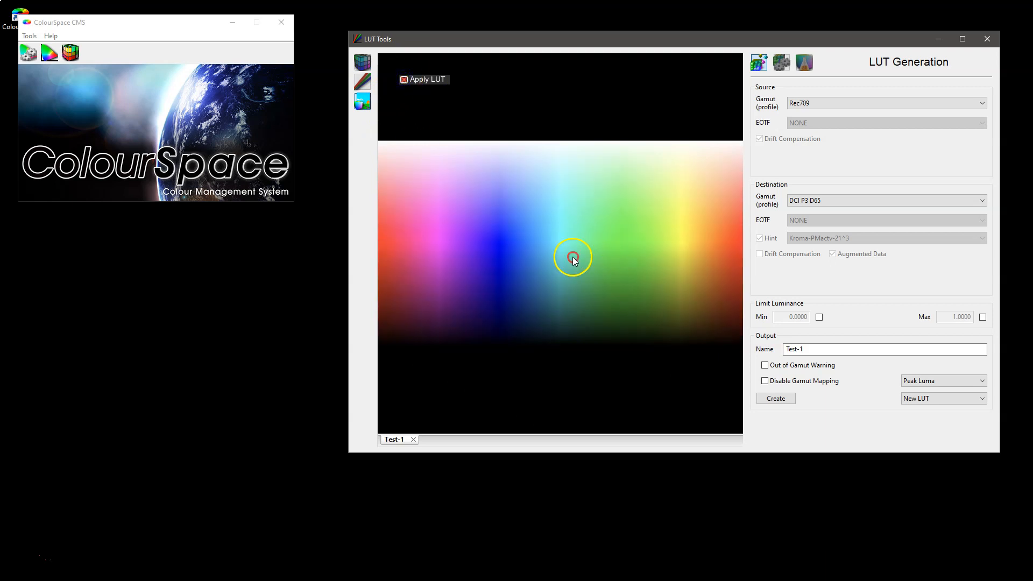
# Step: Compare the red-to-blue area of the preview image close up with the LUT off and on
pyautogui.scroll(5, 560, 269)
pyautogui.moveTo(561, 269); pyautogui.dragTo(643, 175)
pyautogui.moveTo(511, 285); pyautogui.dragTo(645, 209)
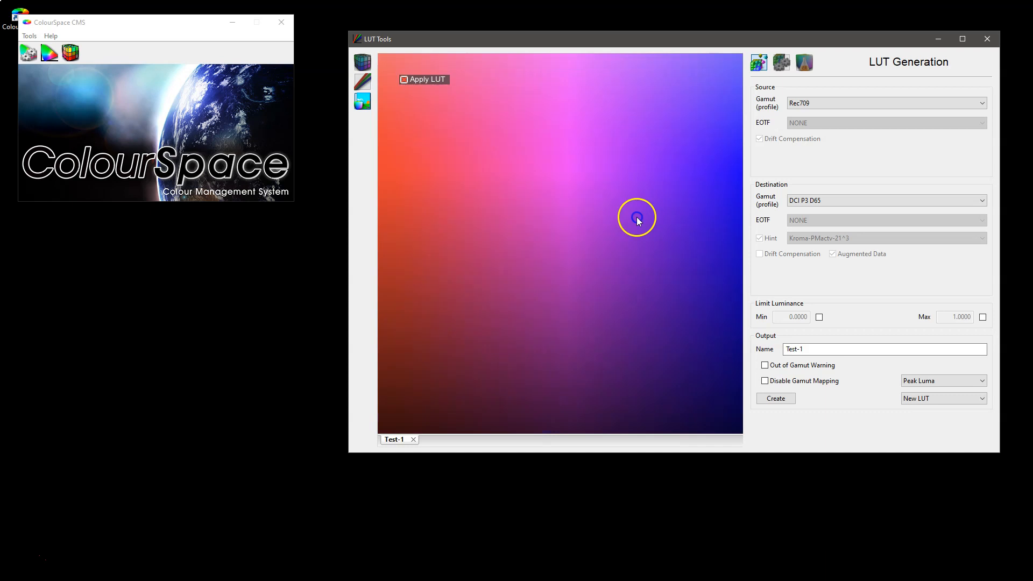
pyautogui.click(404, 80)
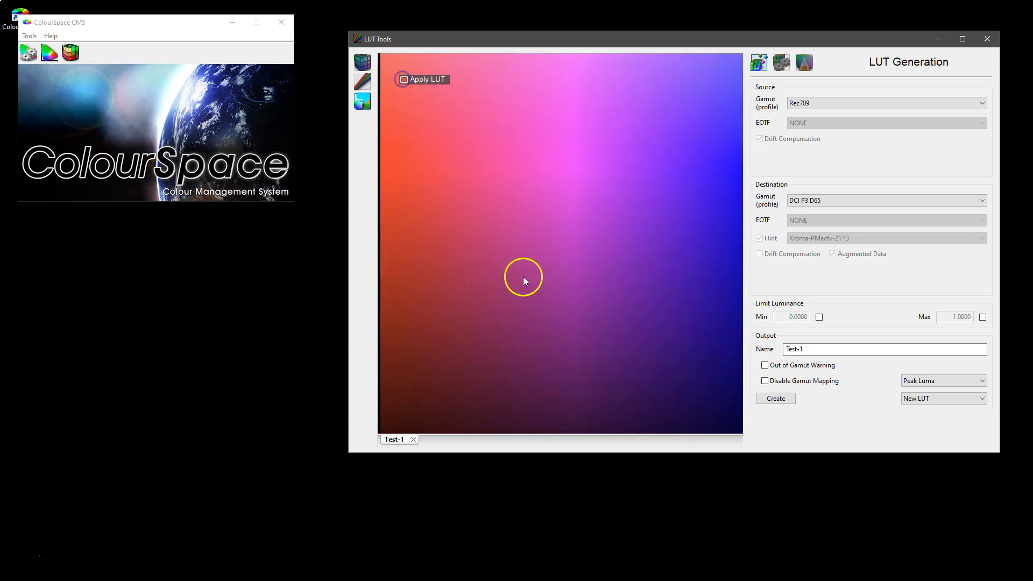
pyautogui.scroll(-5, 523, 277)
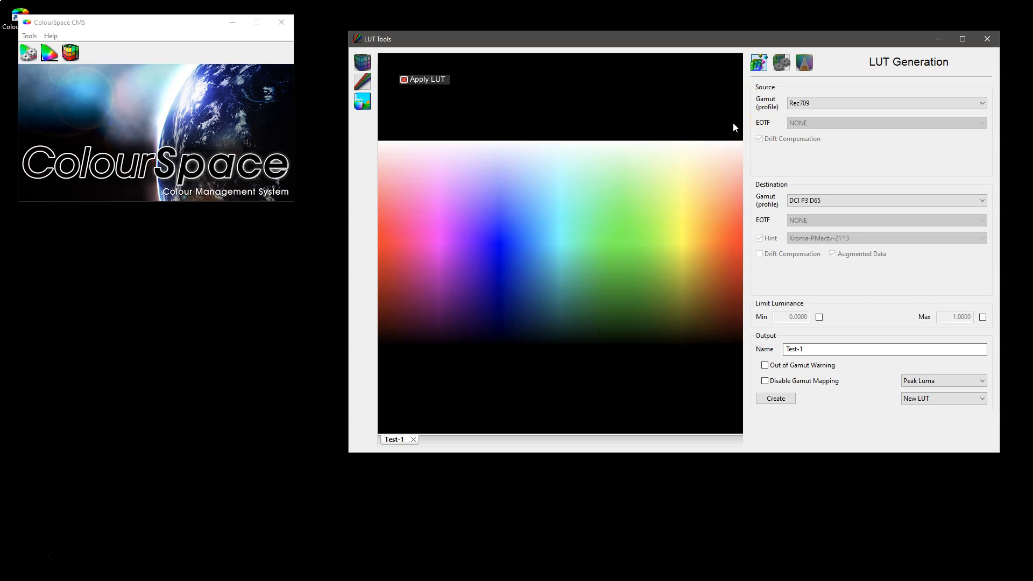
# Step: Add the ColourRamp-3 image from the Desktop as the LUT preview picture in LUT Management
pyautogui.click(759, 64)
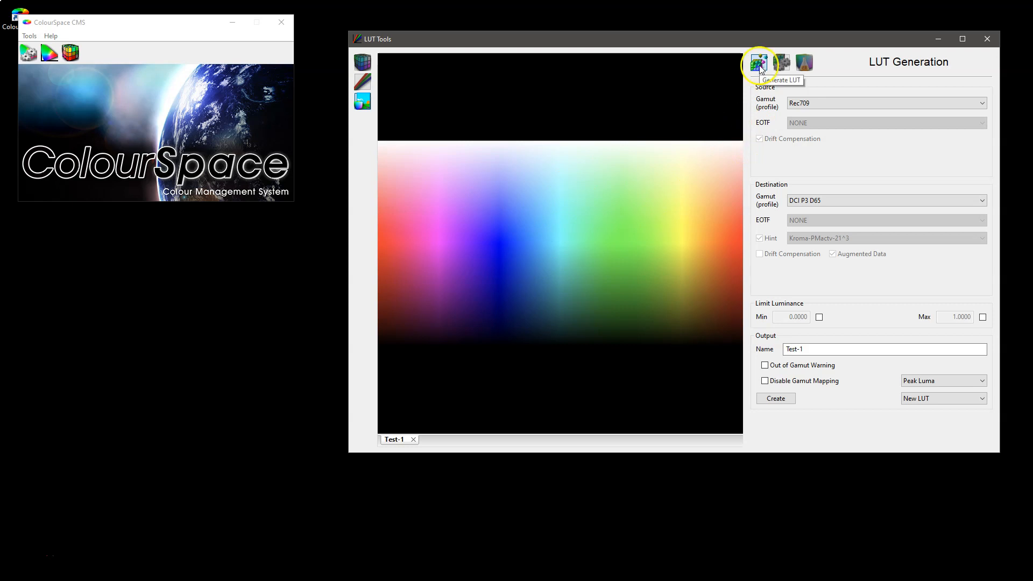
pyautogui.click(781, 63)
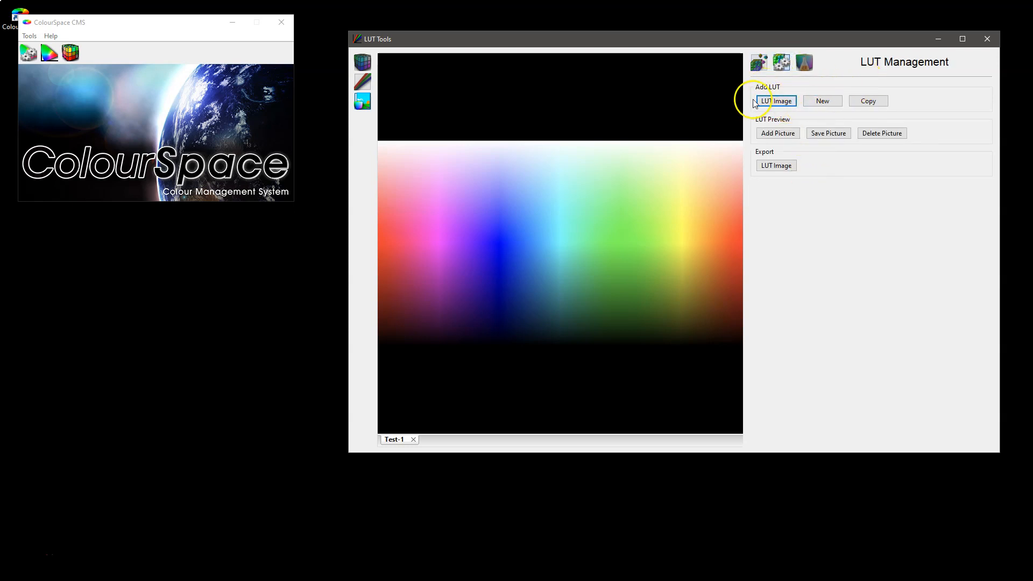
pyautogui.click(774, 102)
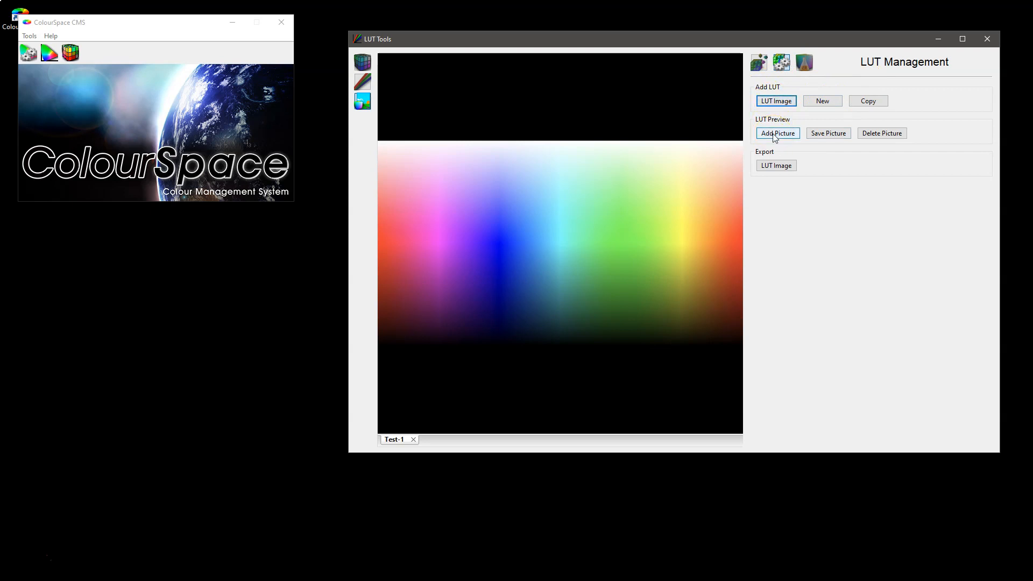
pyautogui.click(775, 135)
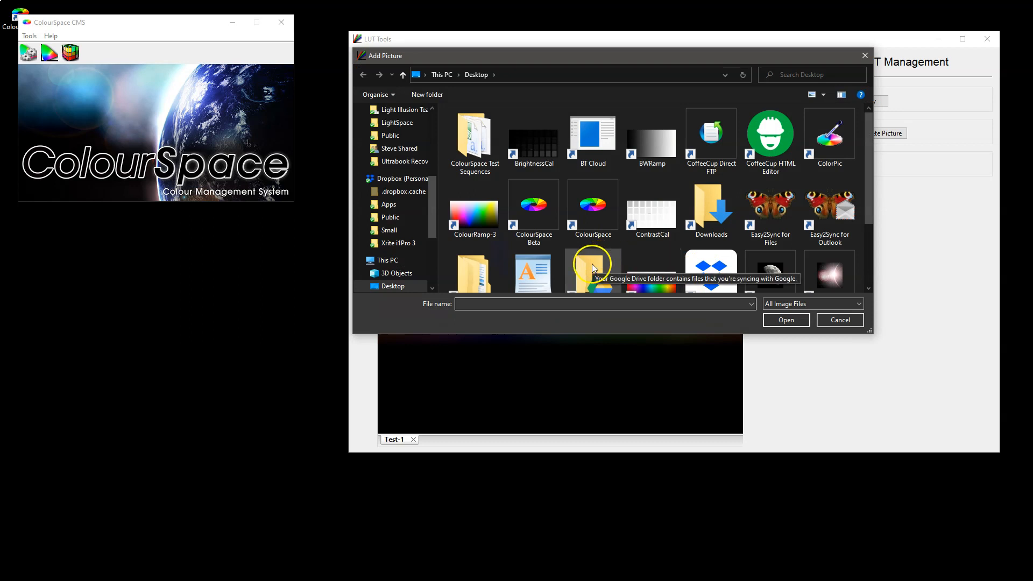
pyautogui.click(479, 219)
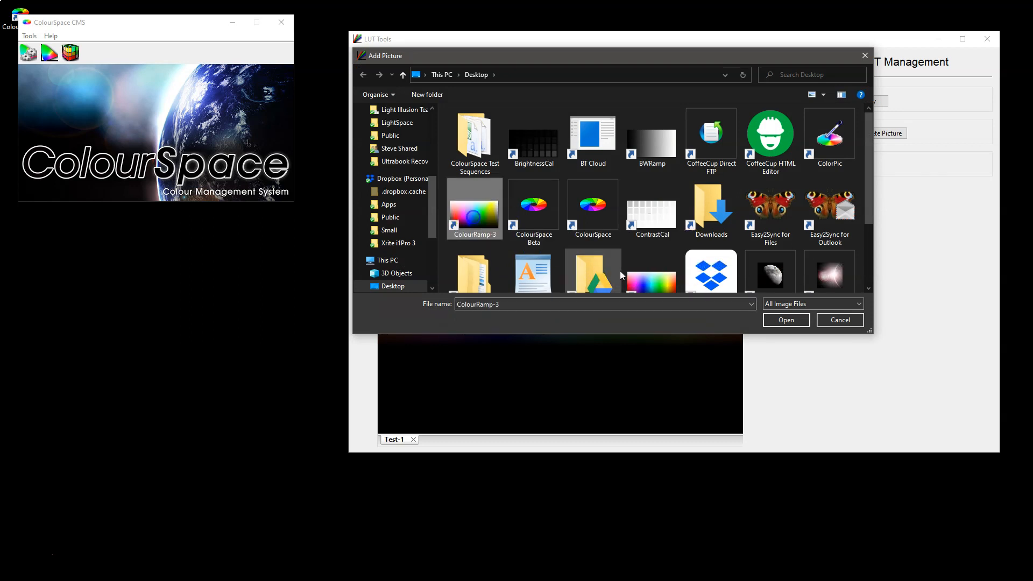
pyautogui.click(774, 319)
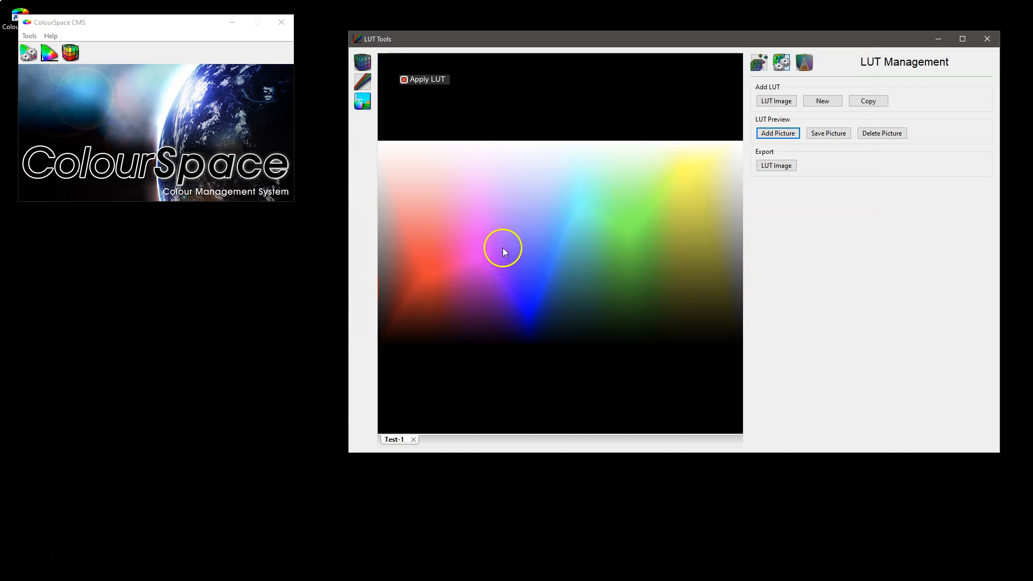
# Step: Compare the ColourRamp-3 preview with and without the LUT applied, and delete the picture from the preview
pyautogui.click(404, 79)
pyautogui.click(404, 80)
pyautogui.click(405, 80)
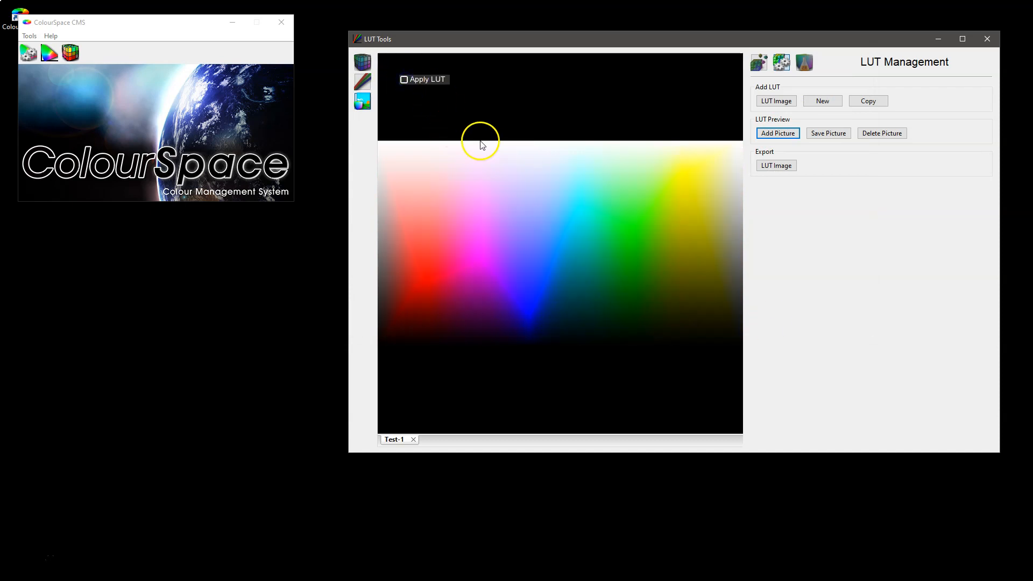
pyautogui.click(404, 79)
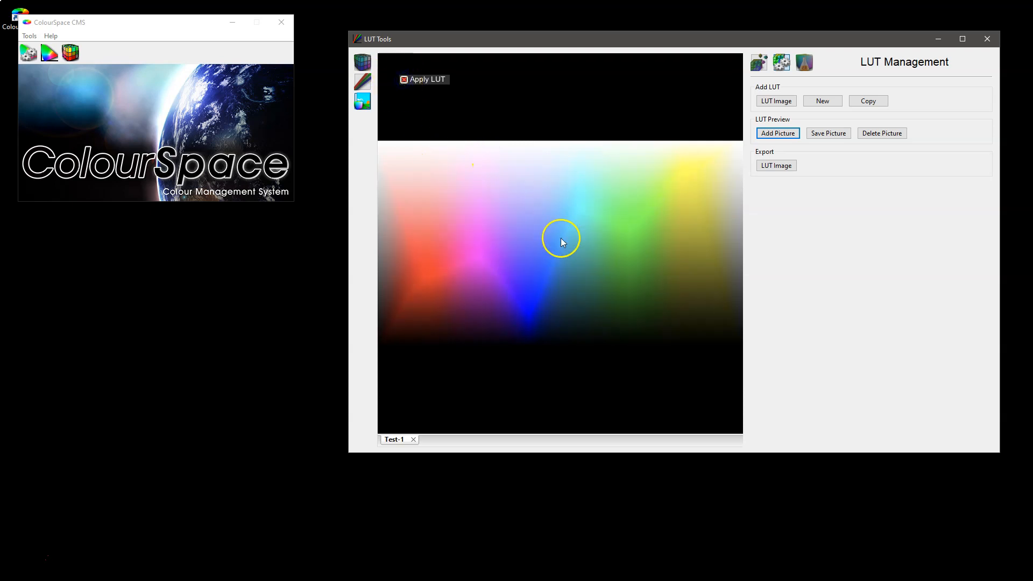
pyautogui.click(873, 133)
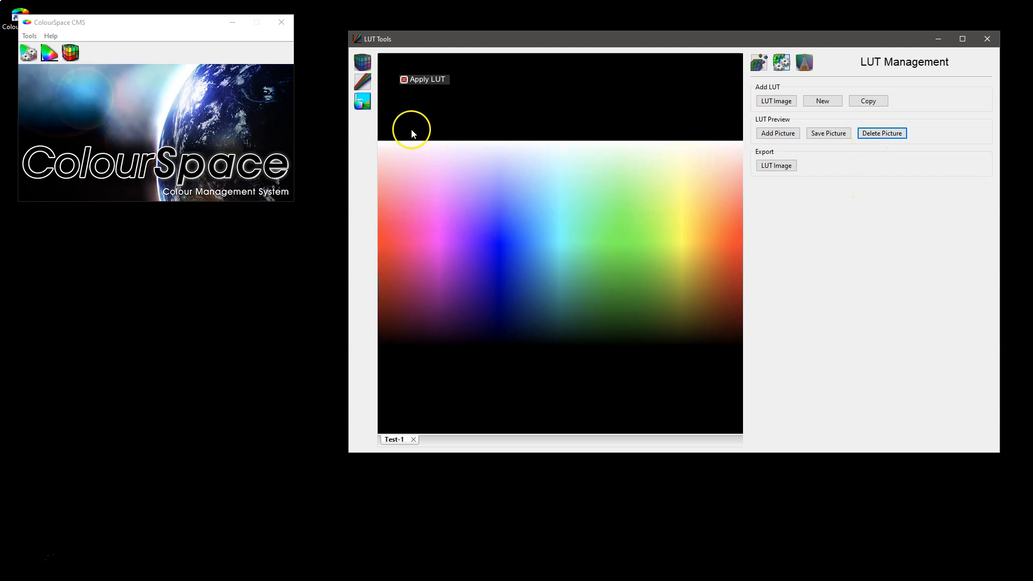
# Step: Return to LUT Generation, review the Test-1 LUT as a 3D cube, and close it
pyautogui.click(362, 61)
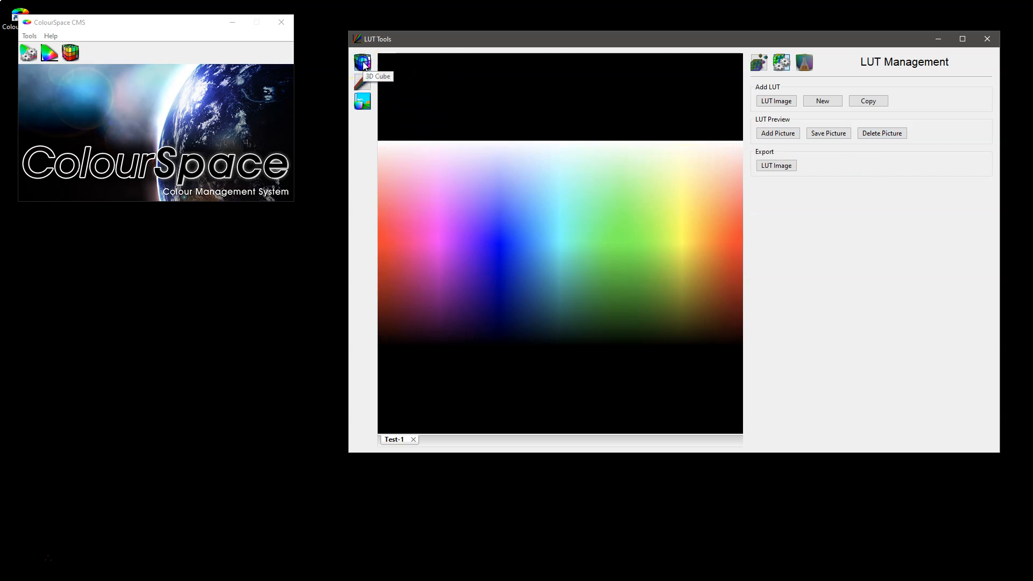
pyautogui.click(757, 61)
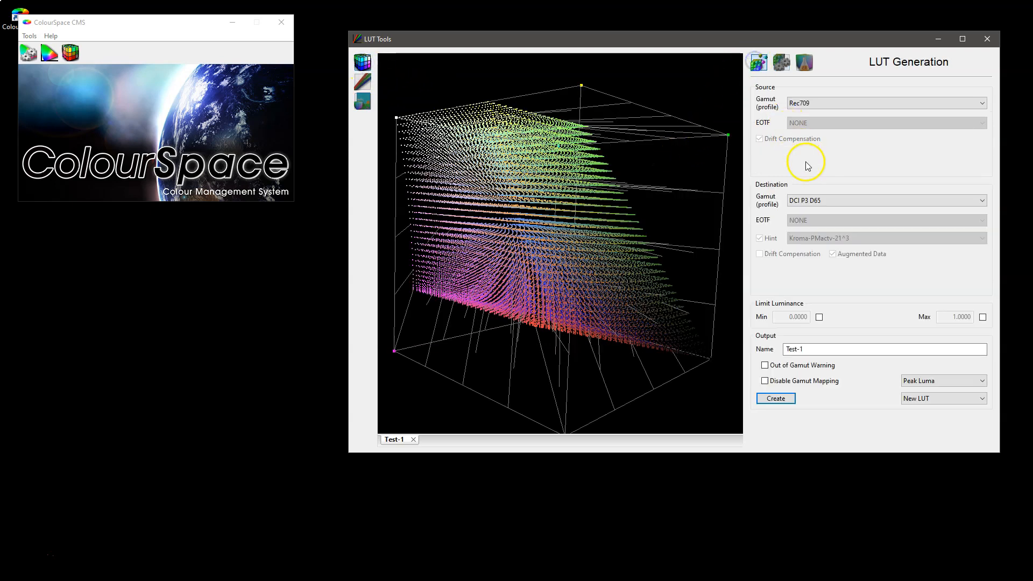
pyautogui.moveTo(516, 226); pyautogui.dragTo(540, 228)
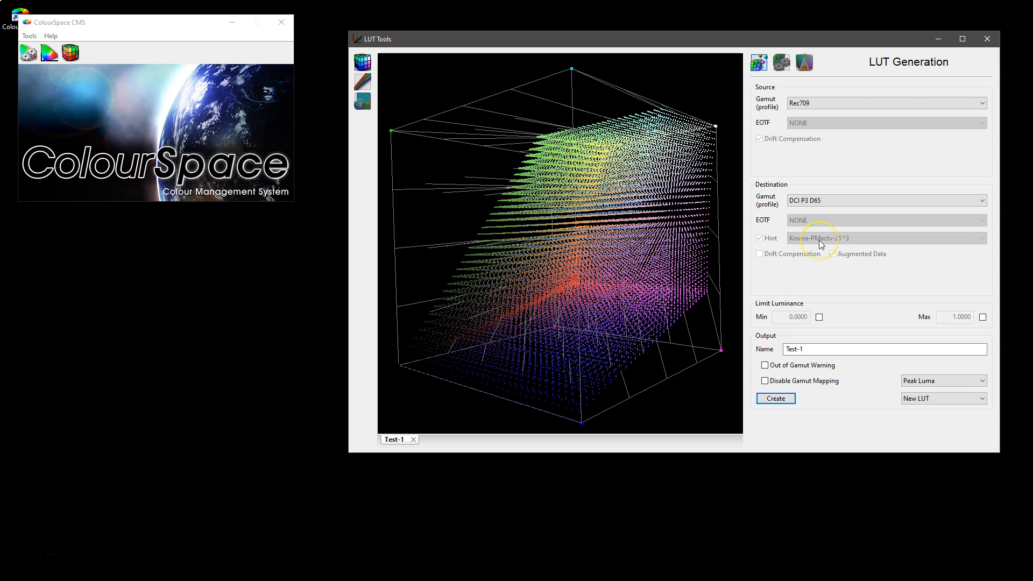
pyautogui.click(414, 440)
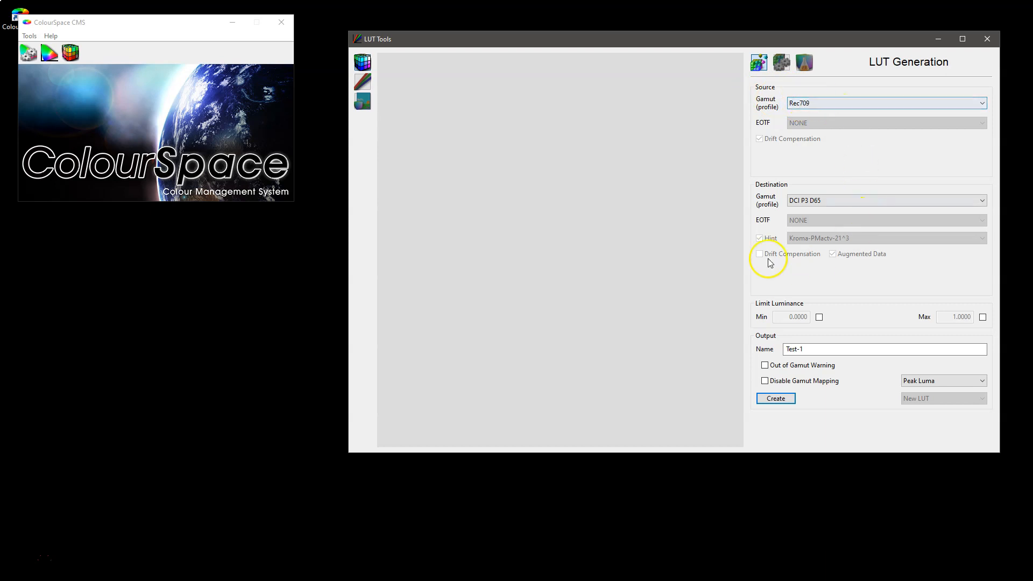
# Step: Set the destination to the Kroma-PMactv-21^3 profile with Hint disabled and Drift Compensation enabled
pyautogui.click(804, 204)
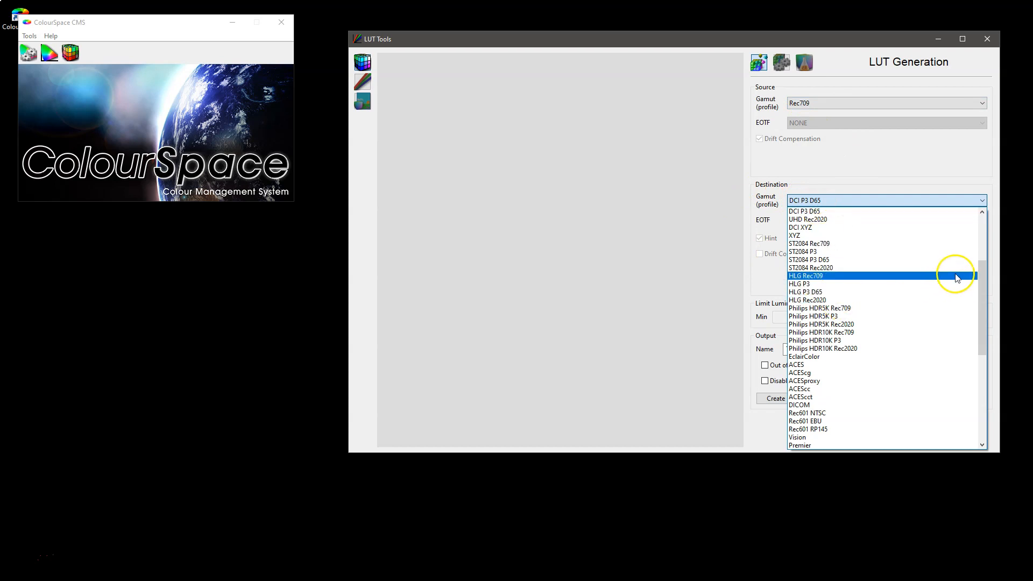
pyautogui.moveTo(993, 280); pyautogui.dragTo(990, 370)
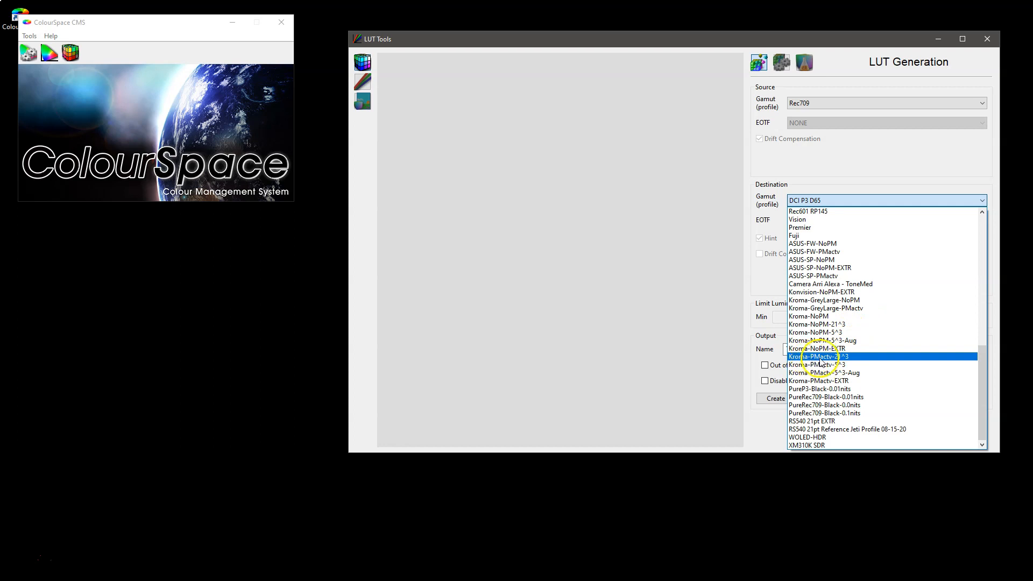
pyautogui.click(837, 357)
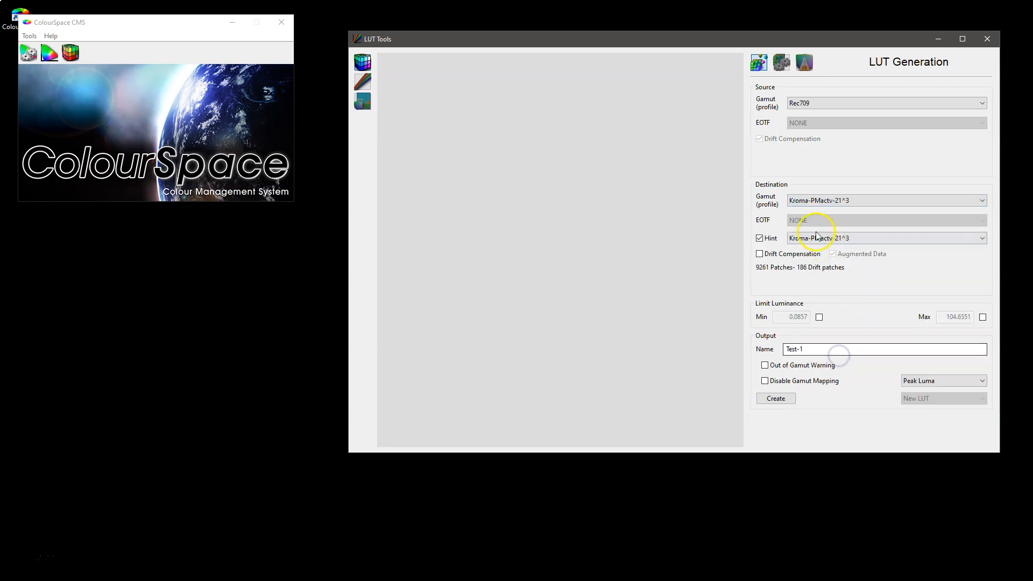
pyautogui.click(759, 238)
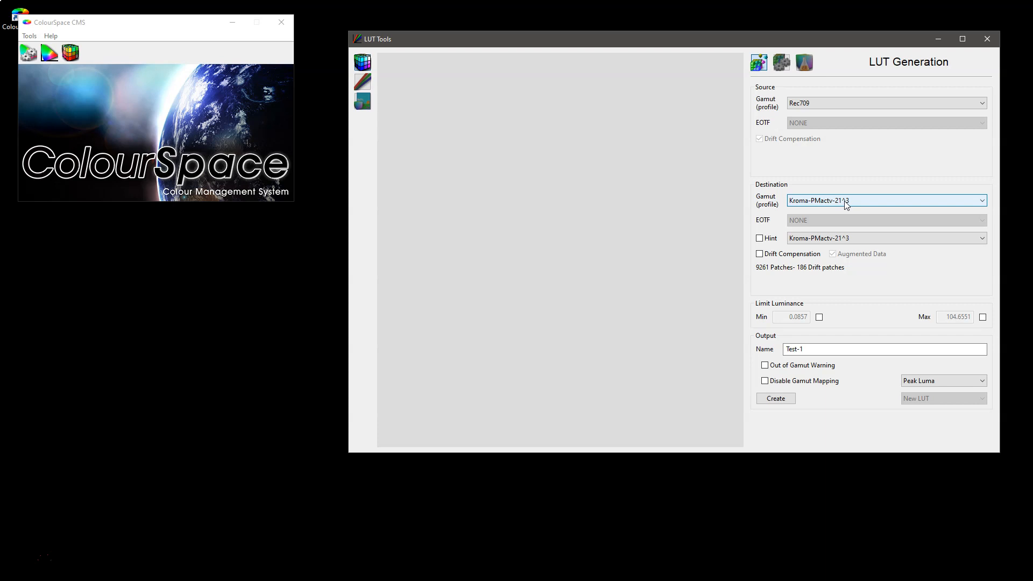
pyautogui.click(760, 254)
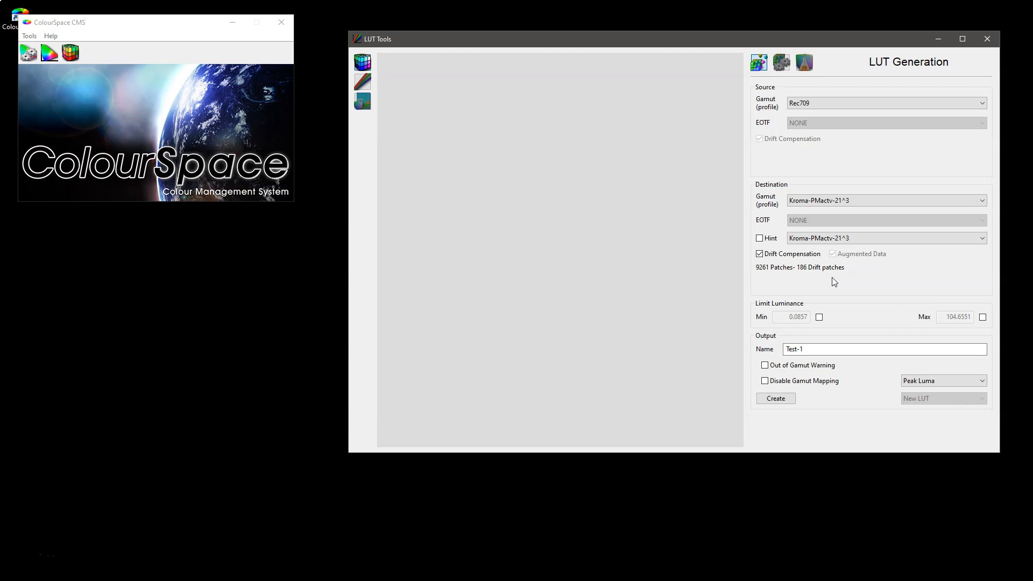
# Step: Name the output LUT Test-2 and set its gamut mapping method to Peak Chroma
pyautogui.click(806, 350)
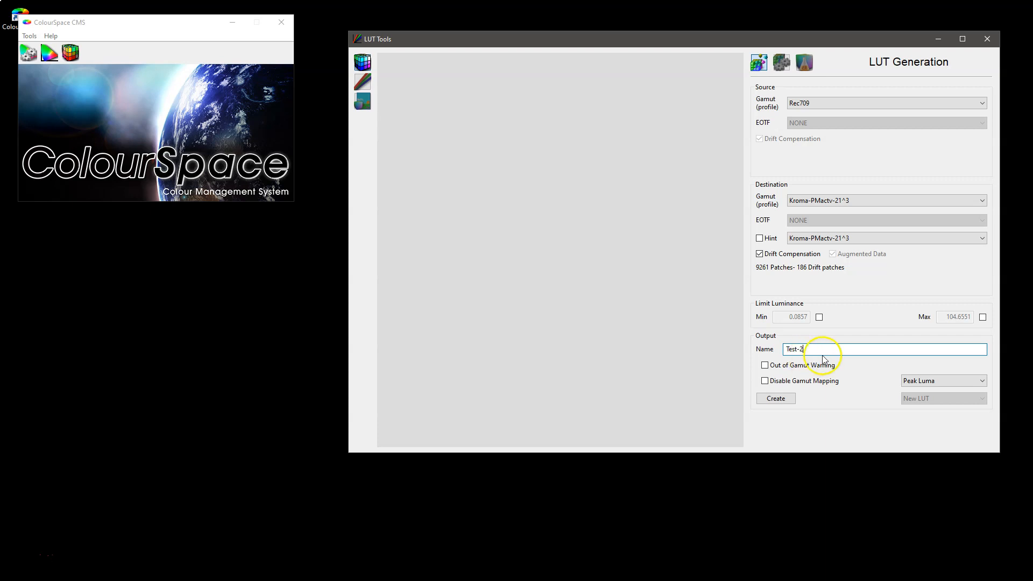
pyautogui.click(923, 382)
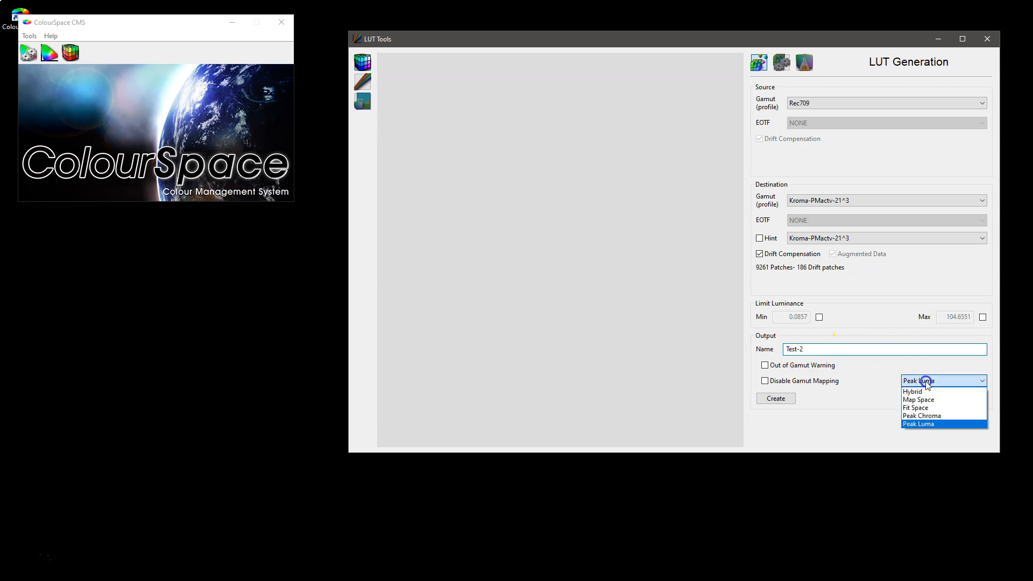
pyautogui.click(932, 417)
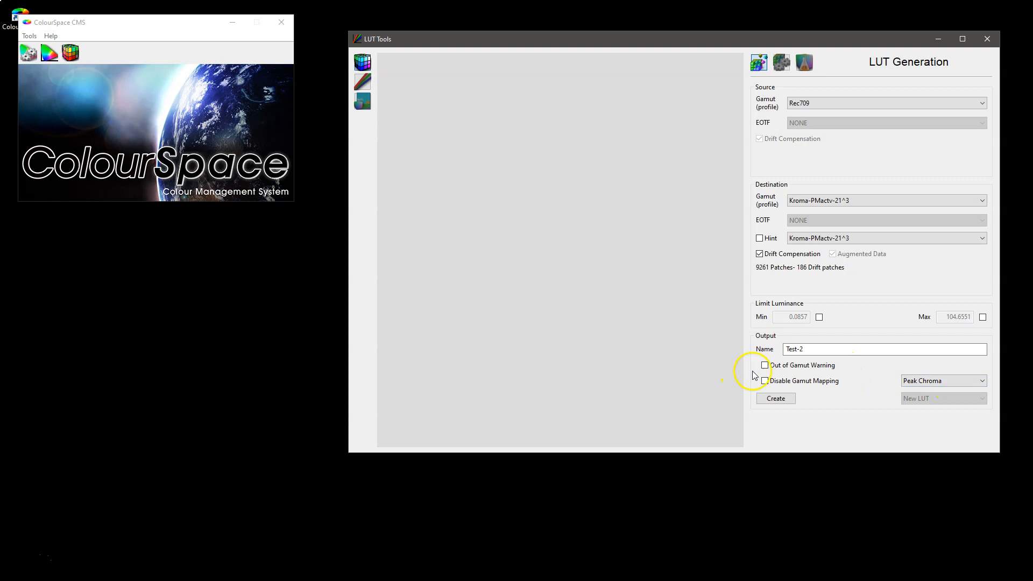
# Step: Create the Test-2 LUT, dismiss the conversion report, and inspect the 3D cube from several angles
pyautogui.click(781, 399)
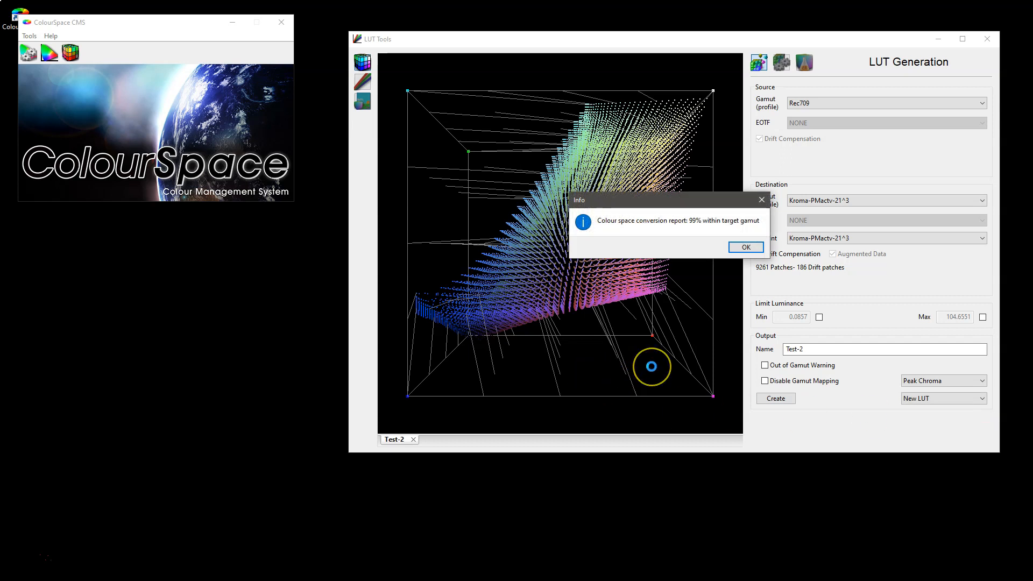
pyautogui.moveTo(664, 203); pyautogui.dragTo(628, 197)
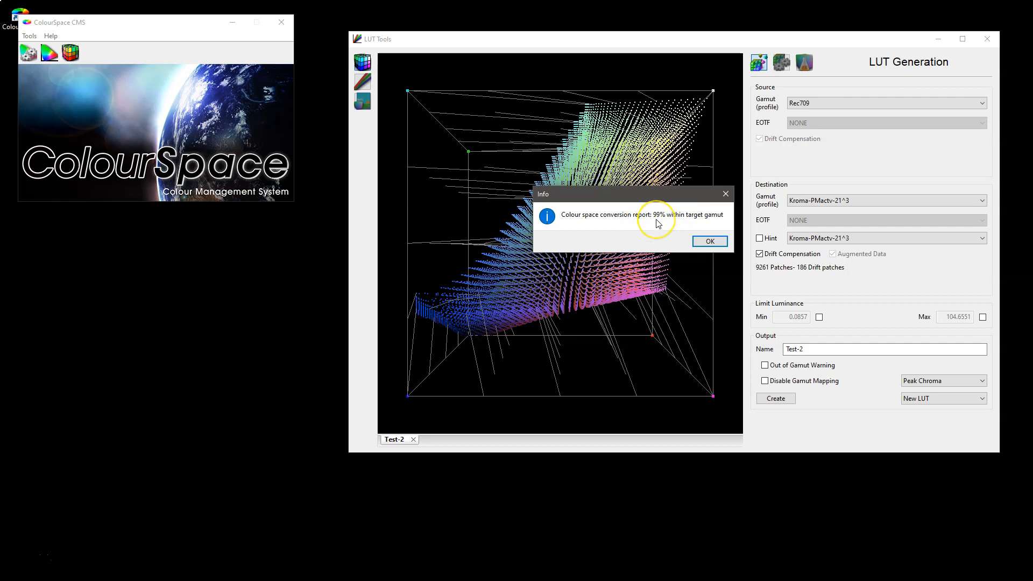
pyautogui.click(710, 242)
pyautogui.moveTo(511, 272); pyautogui.dragTo(659, 300)
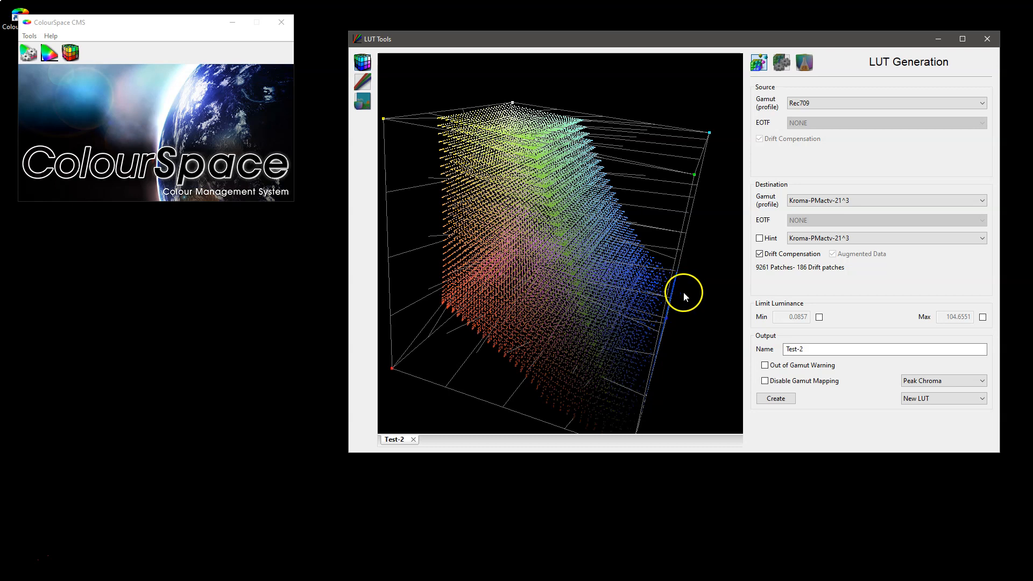
pyautogui.moveTo(657, 306); pyautogui.dragTo(628, 377)
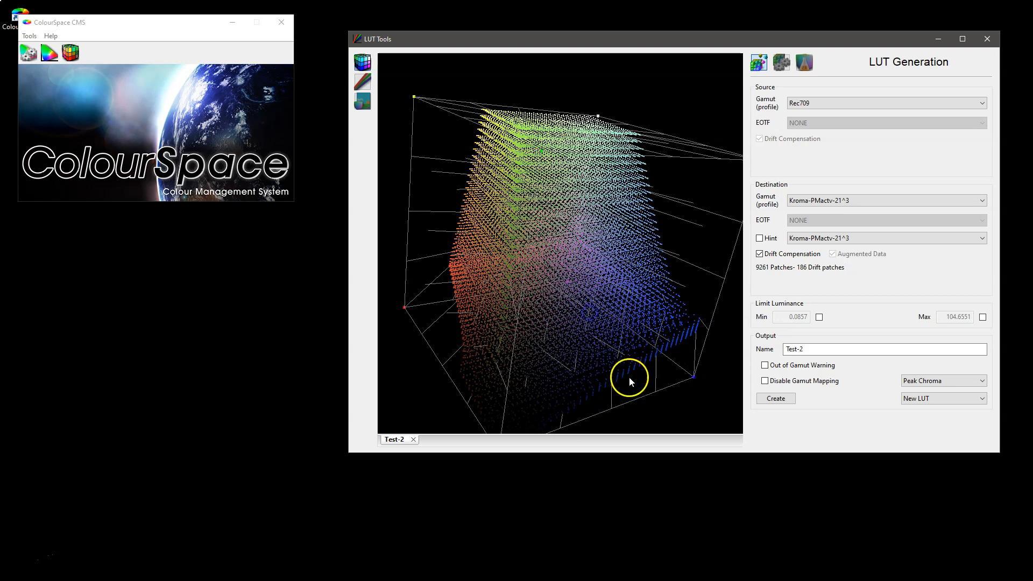
pyautogui.moveTo(570, 396); pyautogui.dragTo(564, 194)
# Step: Open the Kroma-PMactv-21^3 measurement from the user profiles and move its window clear of the LUT settings
pyautogui.click(28, 52)
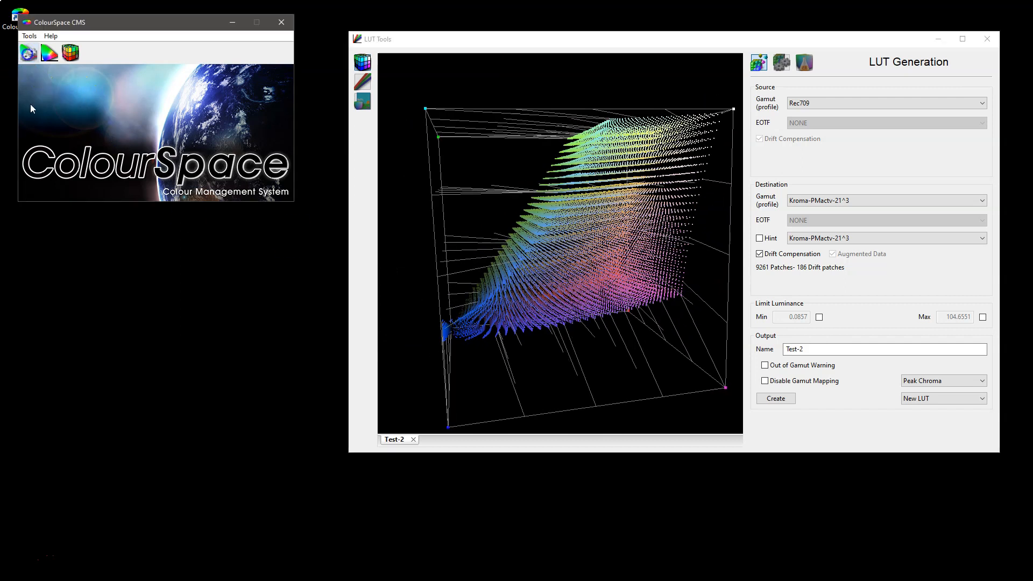
pyautogui.click(41, 318)
pyautogui.click(41, 318)
pyautogui.click(39, 306)
pyautogui.scroll(-2, 96, 334)
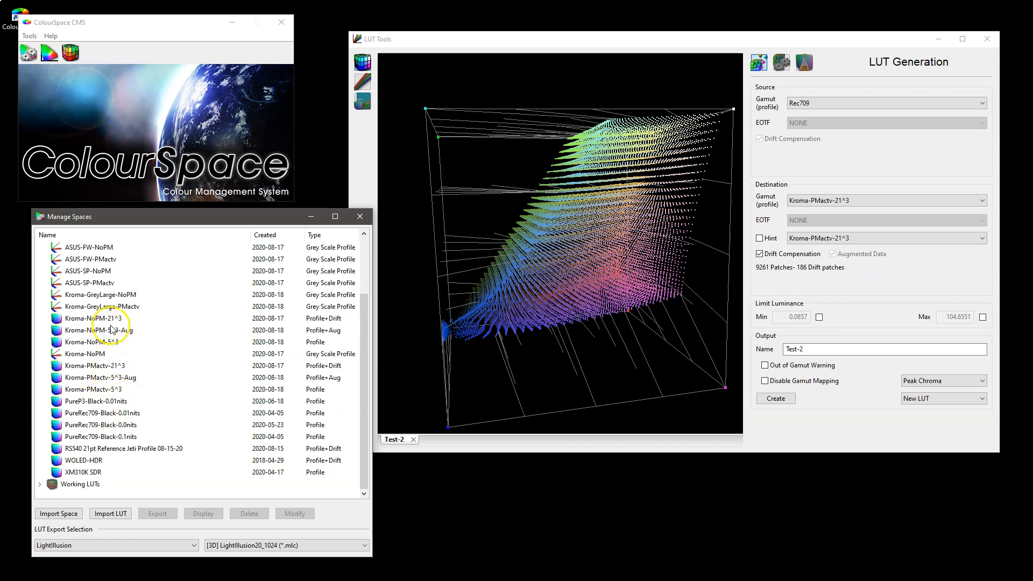
pyautogui.click(106, 368)
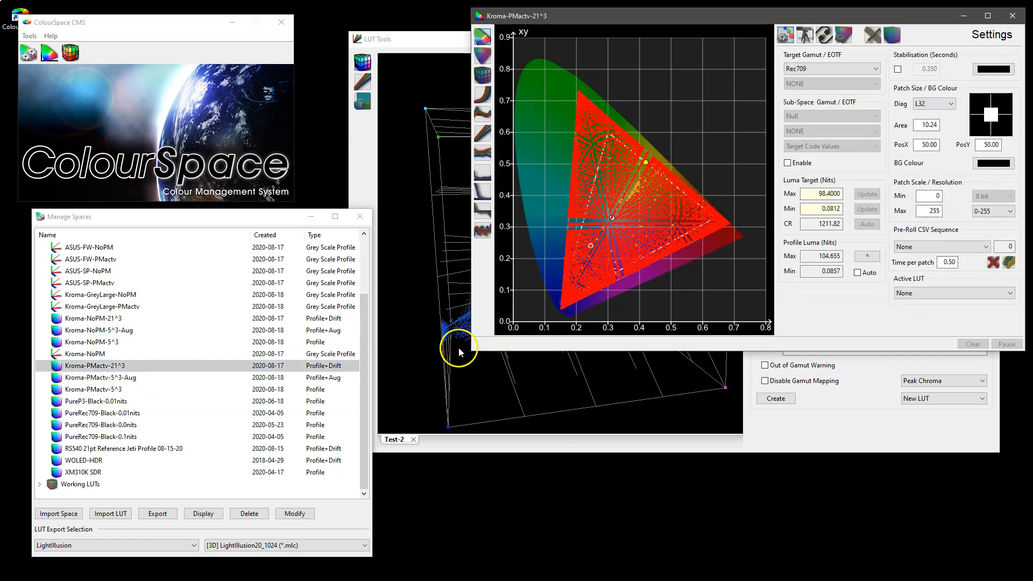
pyautogui.moveTo(641, 28); pyautogui.dragTo(270, 167)
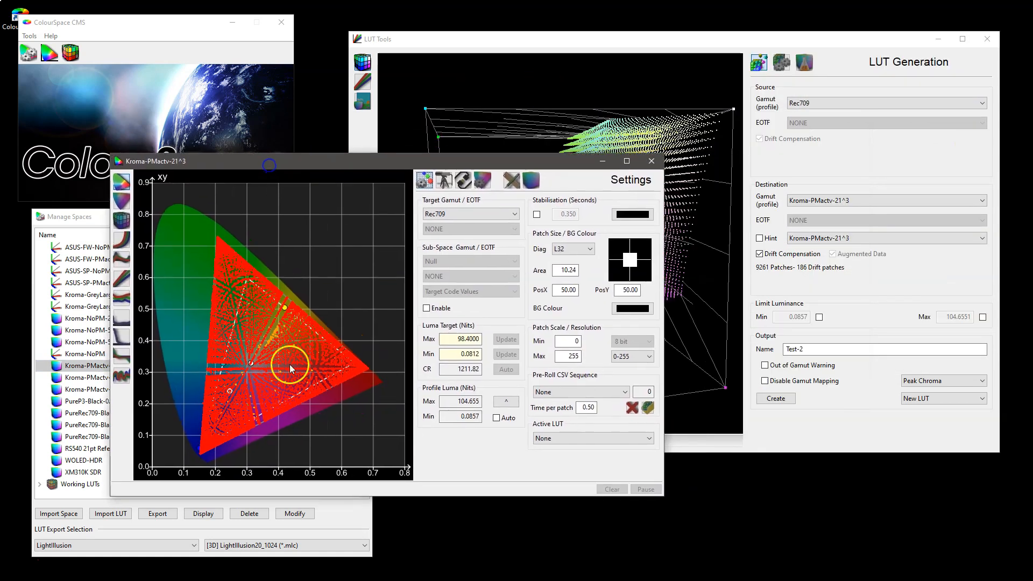
# Step: Keep Rec709 as the target gamut and set the luma target to the profile's 104.655 maximum and 0.0857 minimum nits
pyautogui.click(440, 215)
pyautogui.click(440, 217)
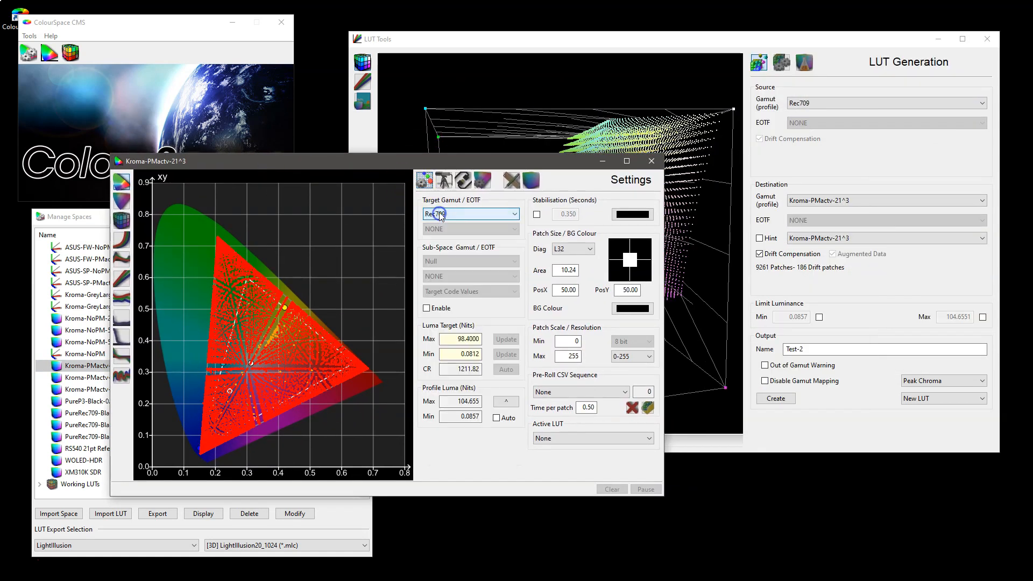
pyautogui.click(506, 401)
# Step: Examine the blue corner of the profile's xy chart, comparing the measured gamut with the Rec709 triangle
pyautogui.scroll(1, 313, 318)
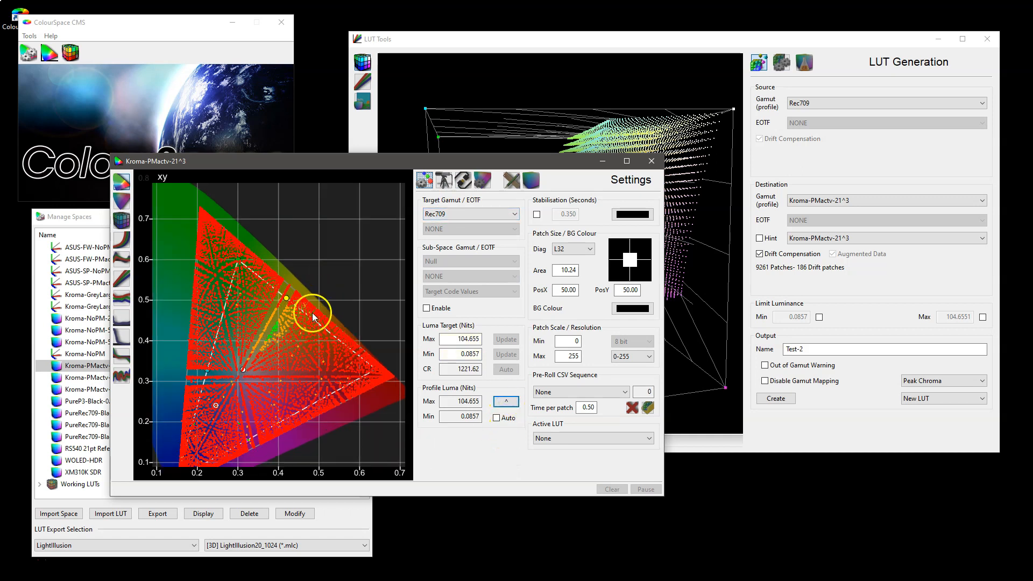
pyautogui.scroll(6, 314, 317)
pyautogui.scroll(5, 296, 387)
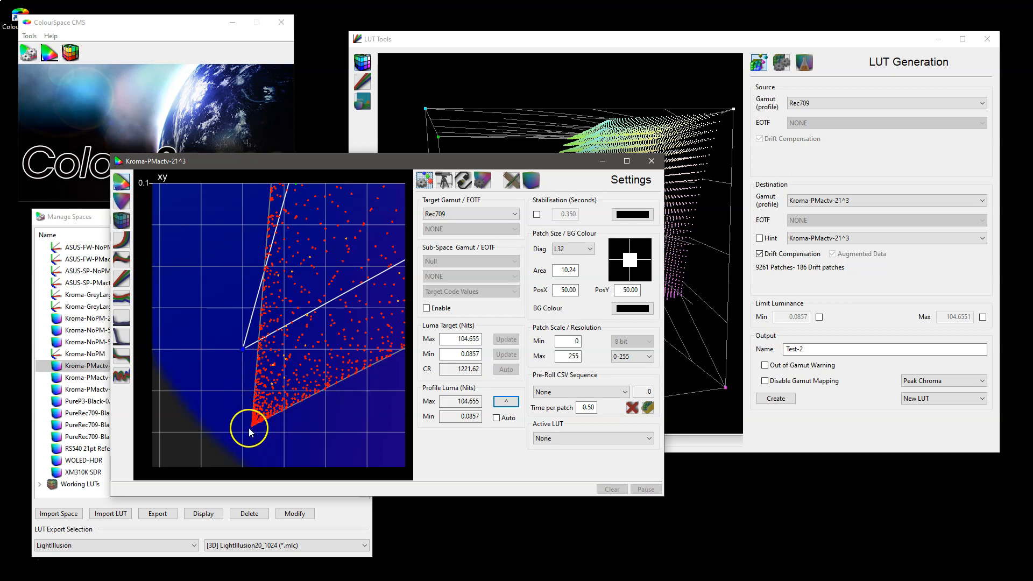
pyautogui.moveTo(321, 423); pyautogui.dragTo(310, 405)
pyautogui.click(212, 321)
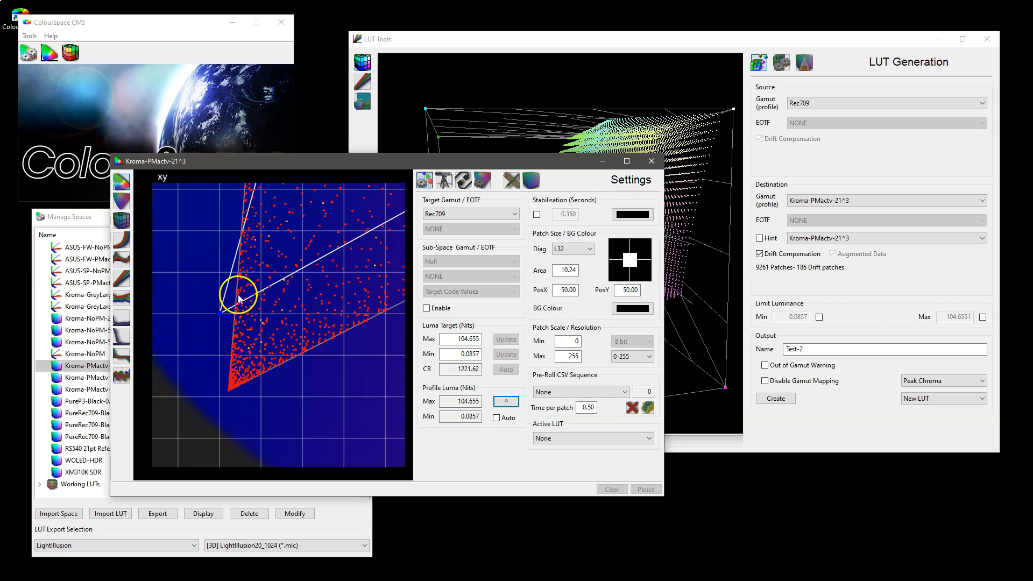
pyautogui.moveTo(238, 295); pyautogui.dragTo(247, 301)
pyautogui.click(259, 273)
pyautogui.scroll(-5, 289, 382)
pyautogui.moveTo(299, 382)
pyautogui.mouseDown()
pyautogui.moveTo(308, 357)
pyautogui.moveTo(290, 392)
pyautogui.moveTo(301, 378)
pyautogui.mouseUp()
pyautogui.moveTo(319, 269); pyautogui.dragTo(317, 315)
pyautogui.scroll(-4, 292, 339)
pyautogui.click(342, 195)
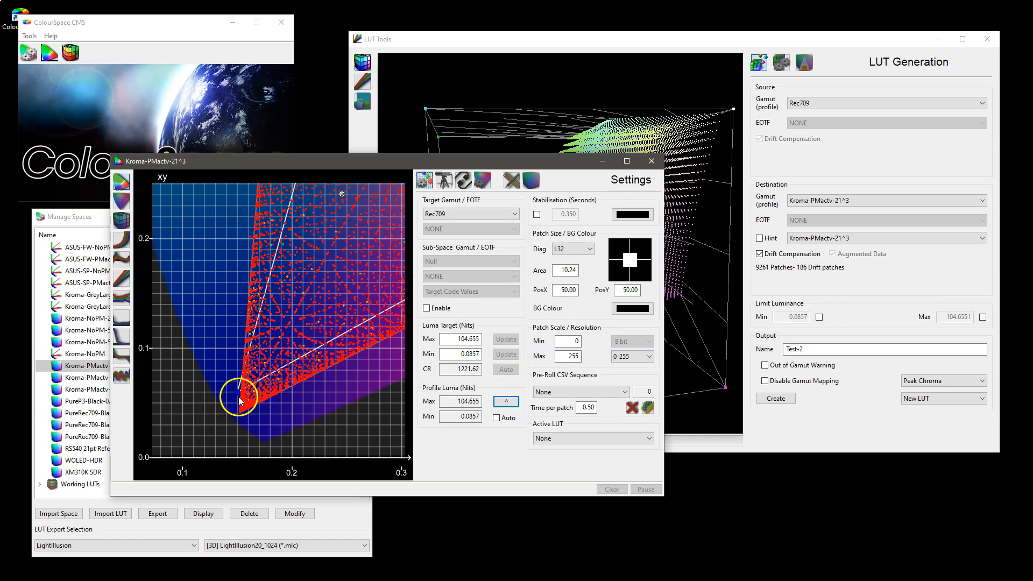
pyautogui.moveTo(312, 296)
pyautogui.mouseDown()
pyautogui.moveTo(291, 304)
pyautogui.moveTo(304, 292)
pyautogui.mouseUp()
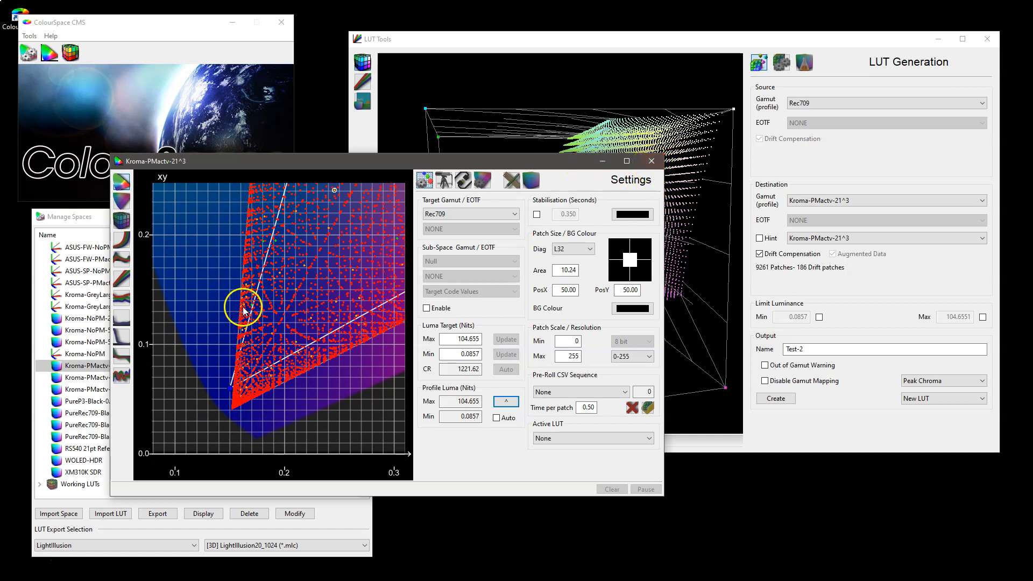
# Step: Close the Kroma profile and Manage Spaces windows, and disable gamut mapping for the LUT output
pyautogui.click(649, 161)
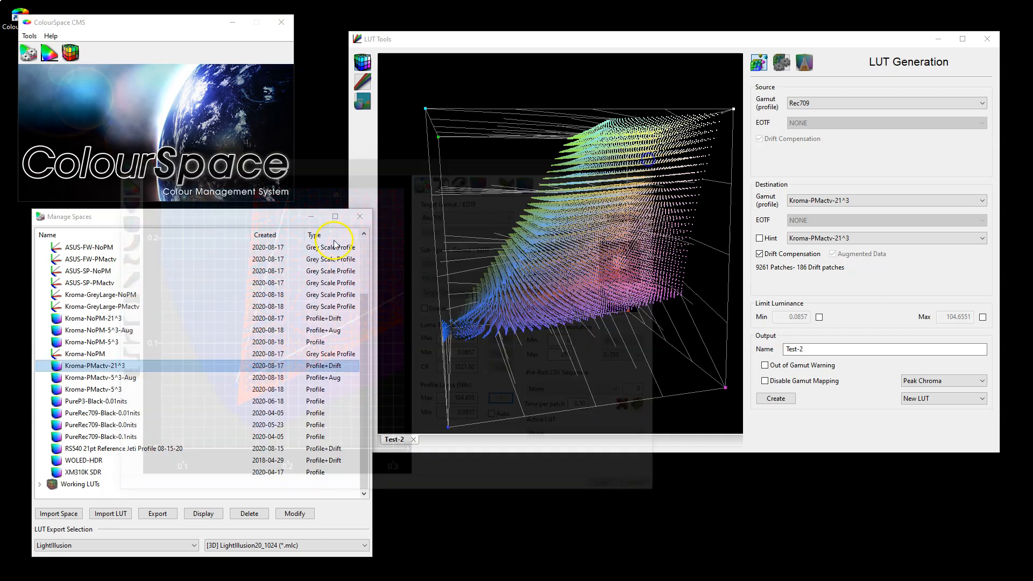
pyautogui.click(360, 218)
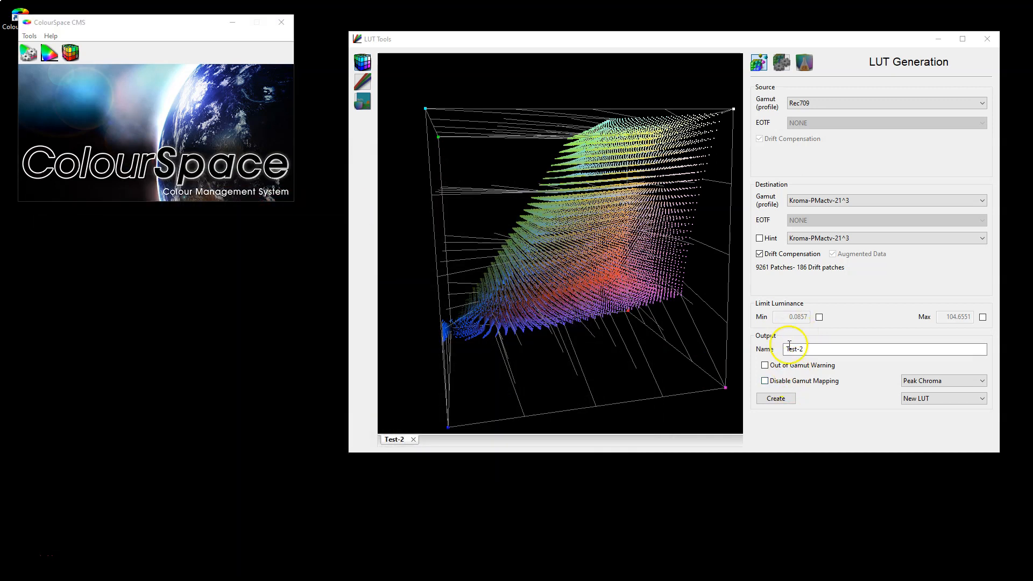
pyautogui.click(764, 381)
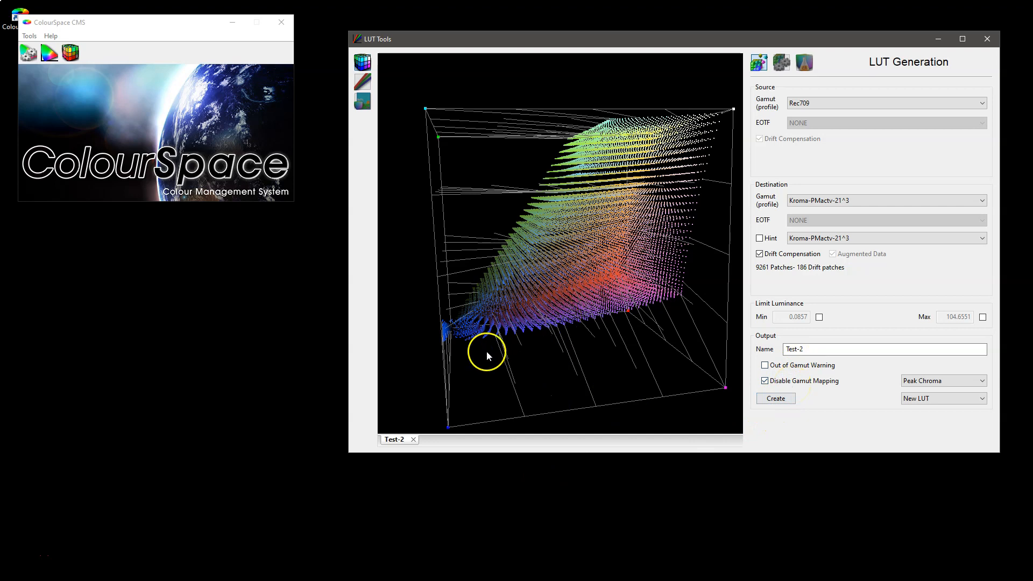
pyautogui.moveTo(515, 305); pyautogui.dragTo(562, 293)
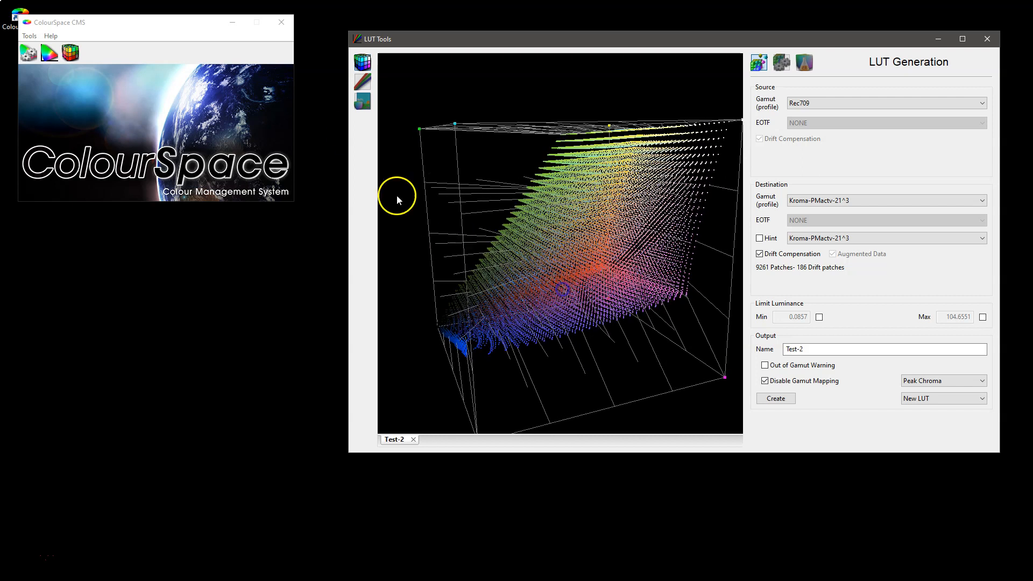
# Step: Preview the colour ramp through Test-2, compare its blue region with and without the LUT, and return to the 3D cube
pyautogui.click(363, 101)
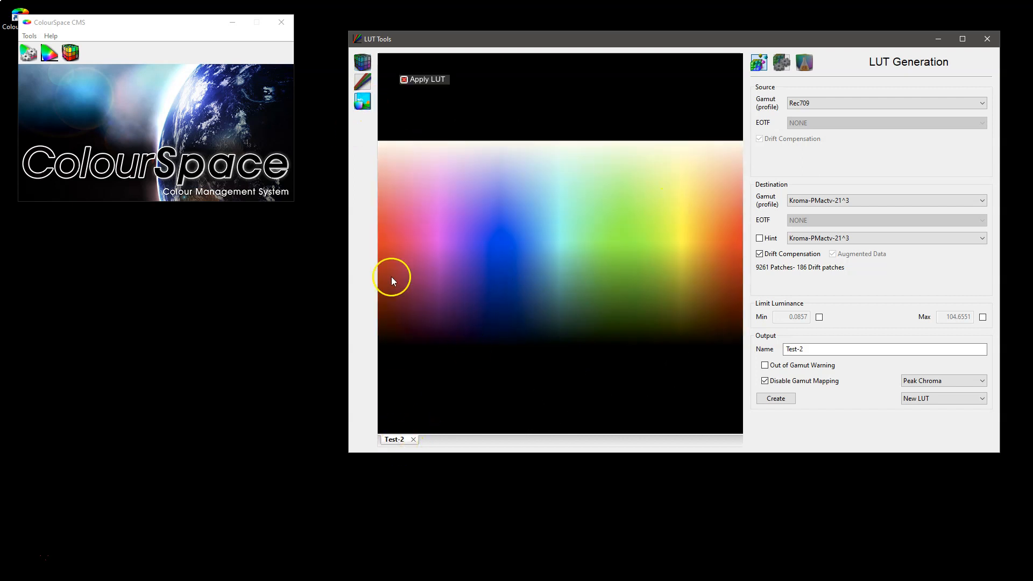
pyautogui.moveTo(560, 157); pyautogui.dragTo(532, 351)
pyautogui.moveTo(477, 309); pyautogui.dragTo(568, 257)
pyautogui.moveTo(569, 160); pyautogui.dragTo(597, 207)
pyautogui.click(403, 80)
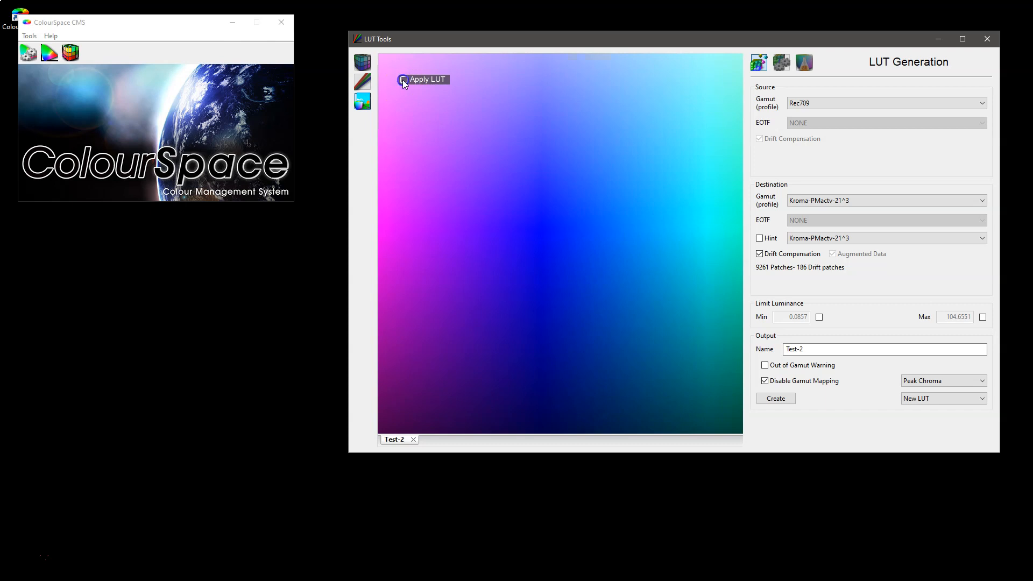
pyautogui.click(403, 79)
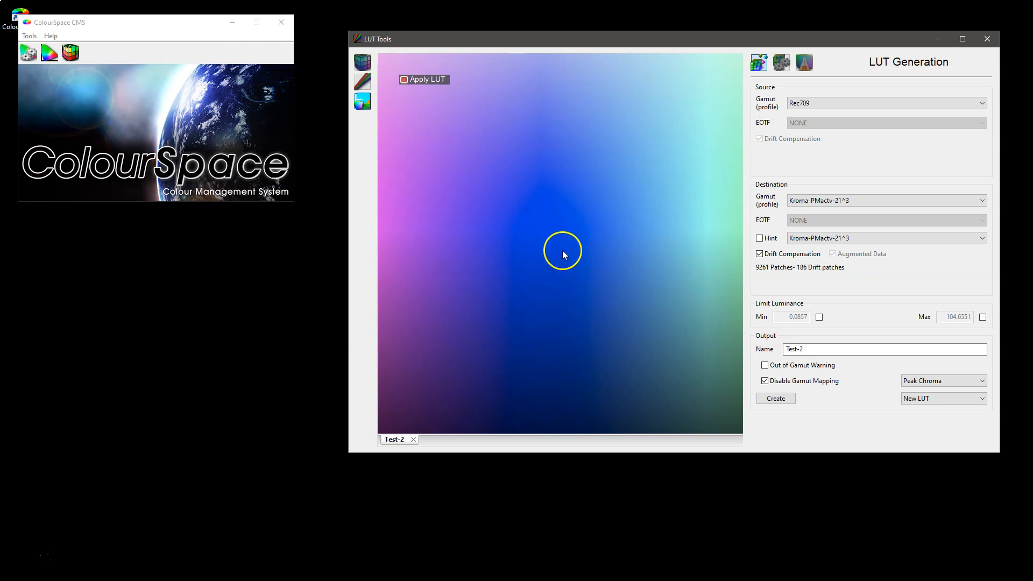
pyautogui.click(404, 80)
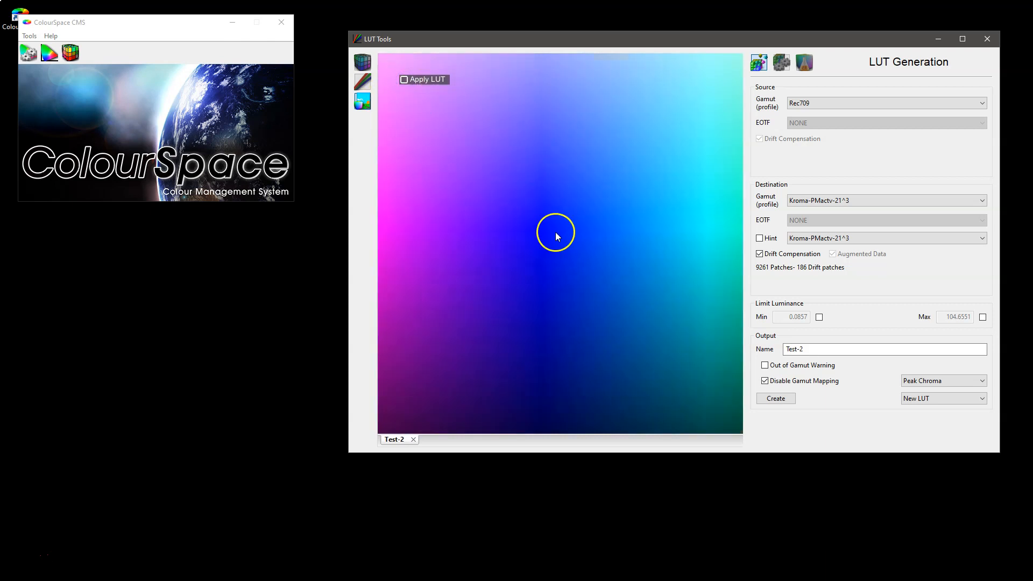
pyautogui.click(404, 80)
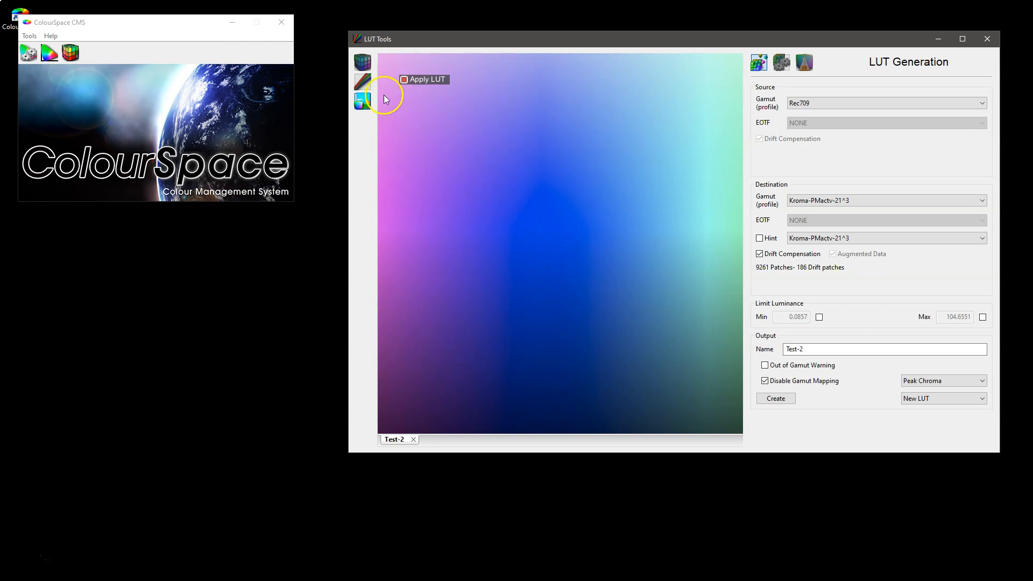
pyautogui.doubleClick(514, 256)
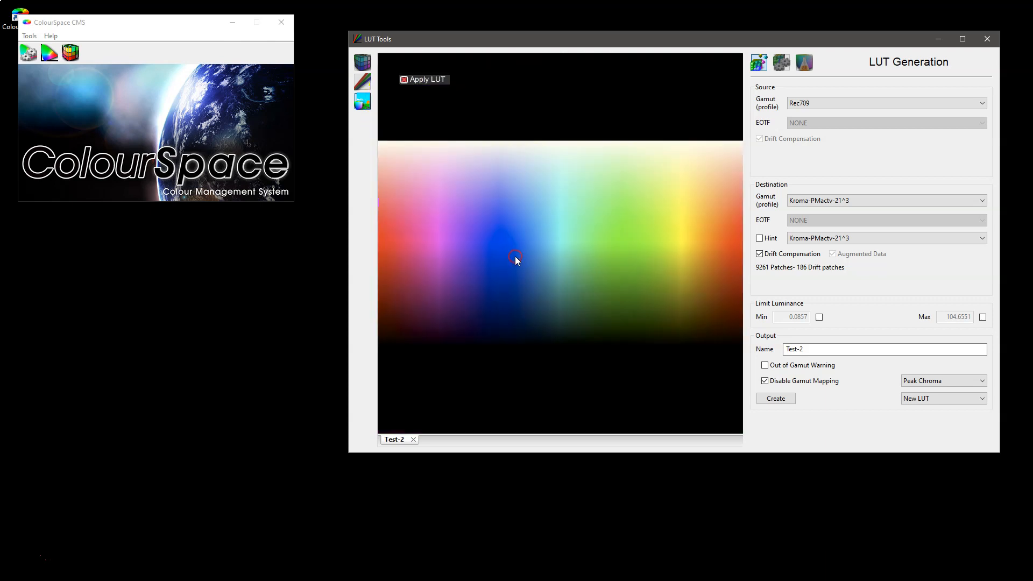
pyautogui.click(362, 63)
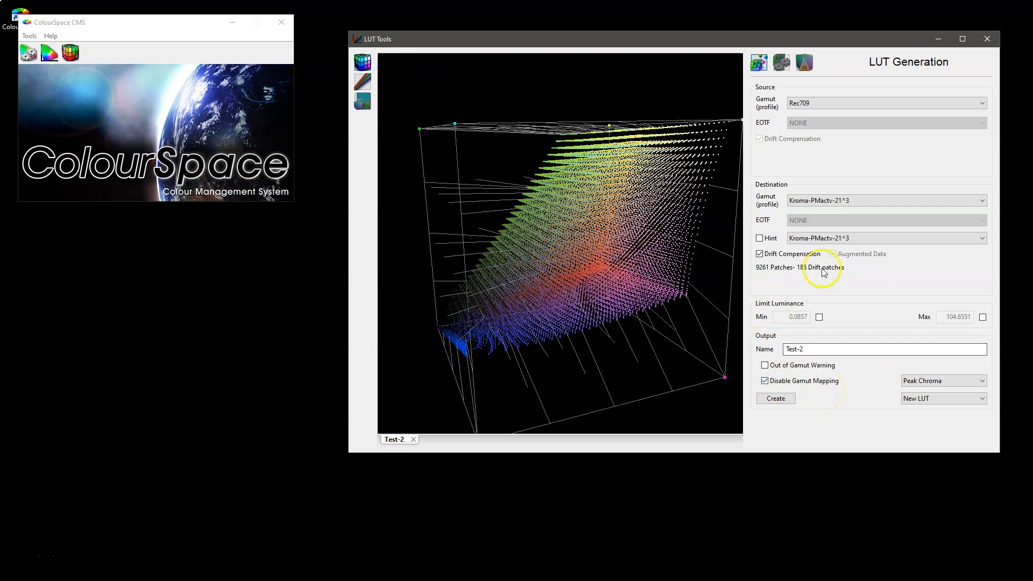
# Step: Rename the output Test-3, create the LUT with gamut mapping disabled, and dismiss the conversion report
pyautogui.click(806, 348)
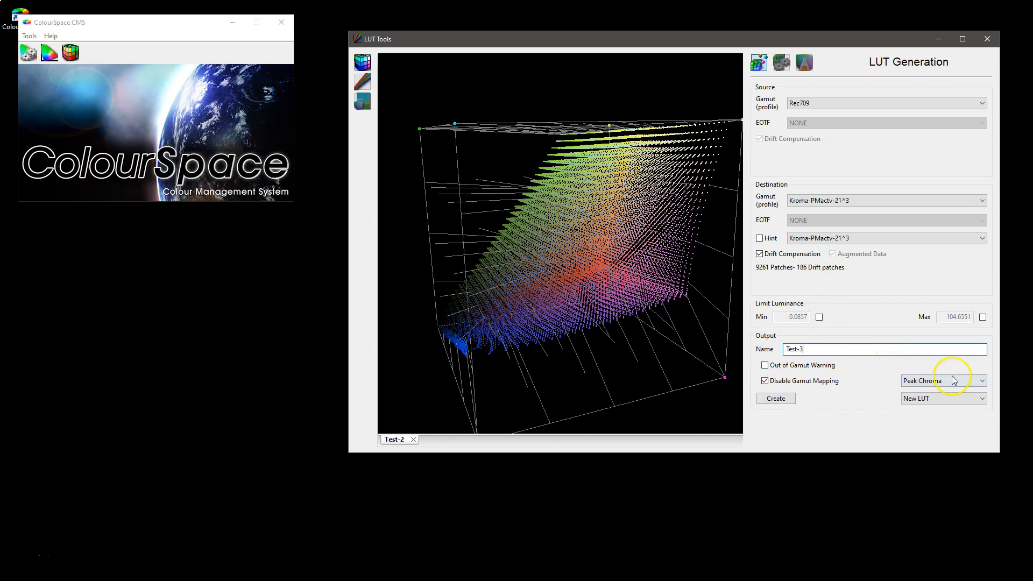
pyautogui.click(780, 398)
pyautogui.click(614, 302)
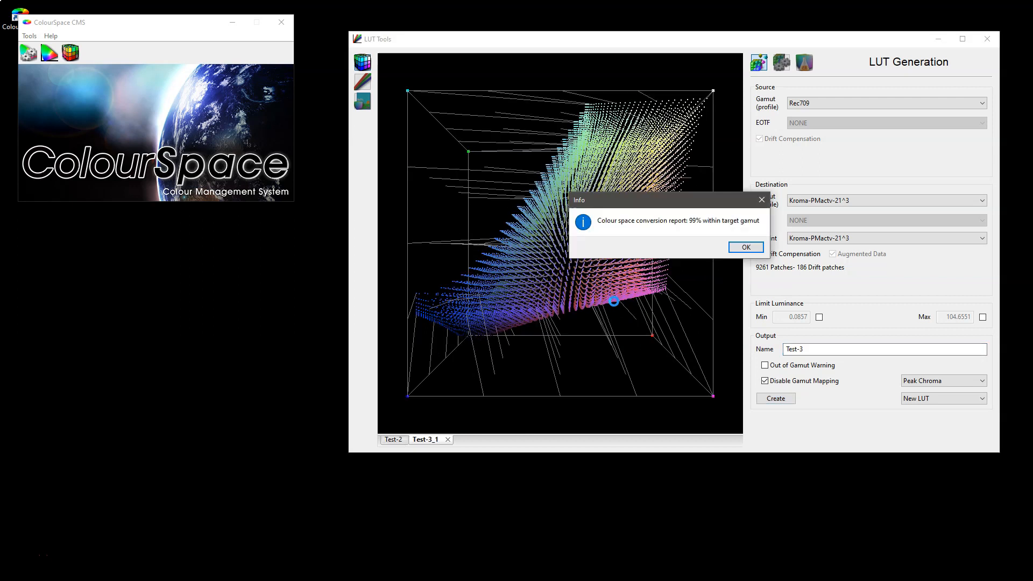
pyautogui.click(748, 249)
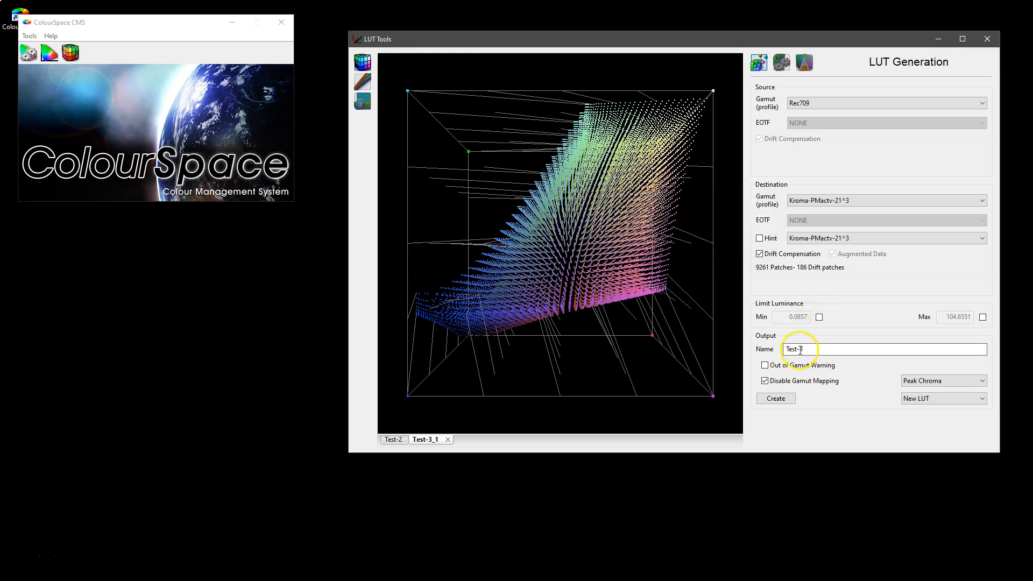
# Step: Compare the 3D cubes of the Test-2 and Test-3 LUTs by alternating between them
pyautogui.moveTo(592, 263); pyautogui.dragTo(532, 364)
pyautogui.click(389, 439)
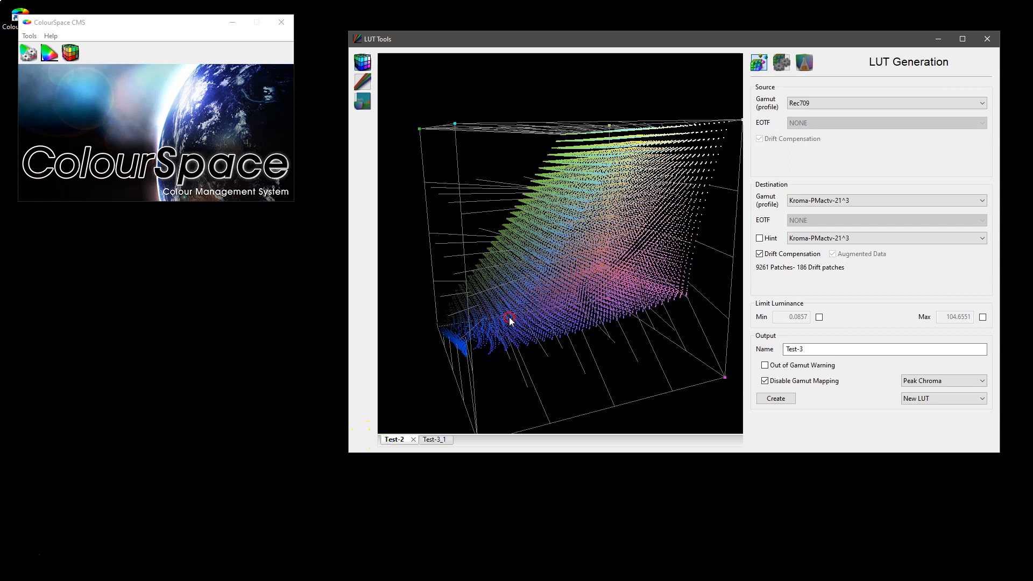
pyautogui.click(430, 440)
pyautogui.click(429, 441)
pyautogui.click(393, 440)
pyautogui.click(428, 441)
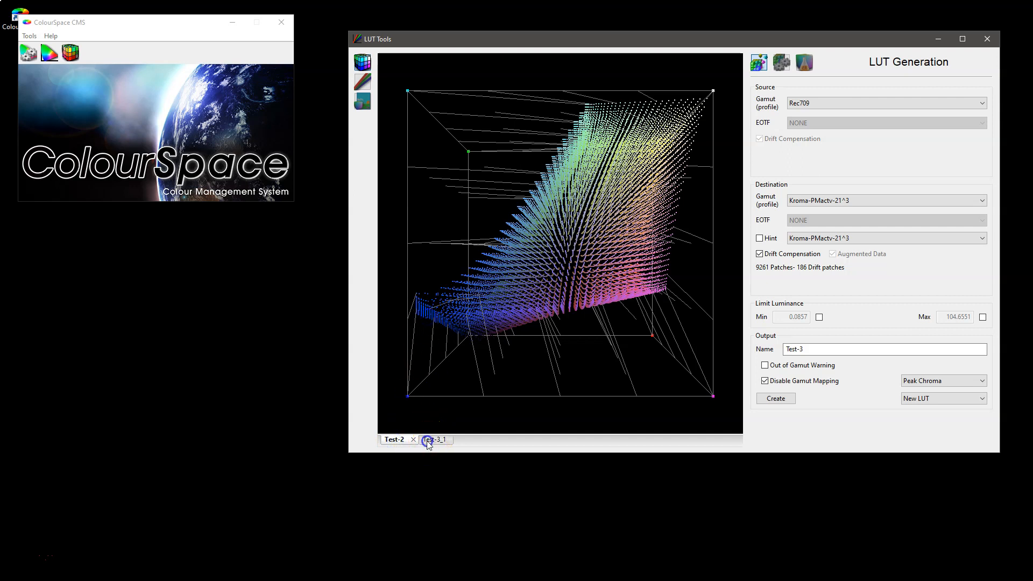
pyautogui.click(393, 441)
pyautogui.click(427, 439)
# Step: Compare the colour ramp previews of Test-3 and Test-2, and return to the Test-3 LUT cube
pyautogui.click(362, 101)
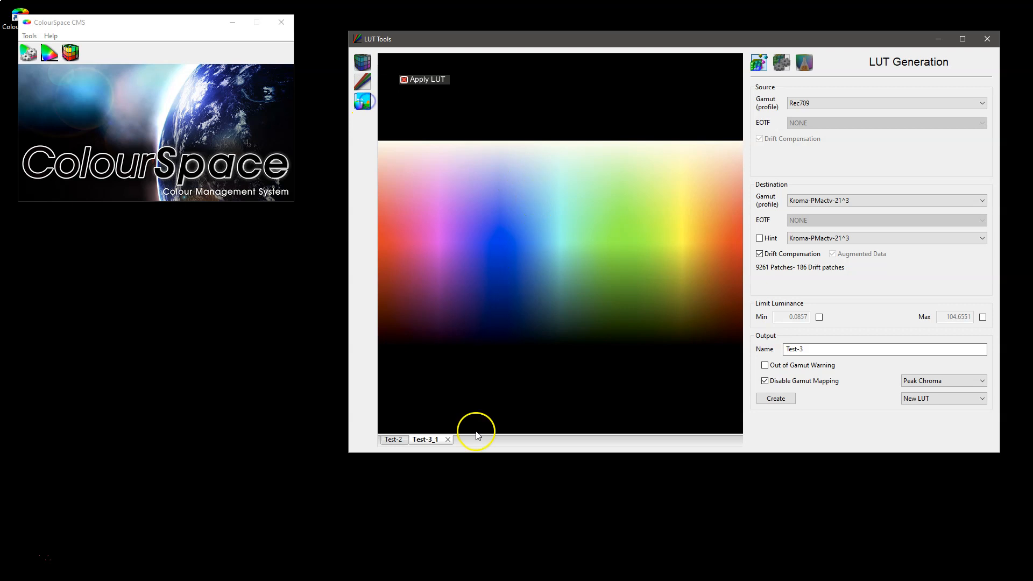
pyautogui.click(394, 439)
pyautogui.click(363, 101)
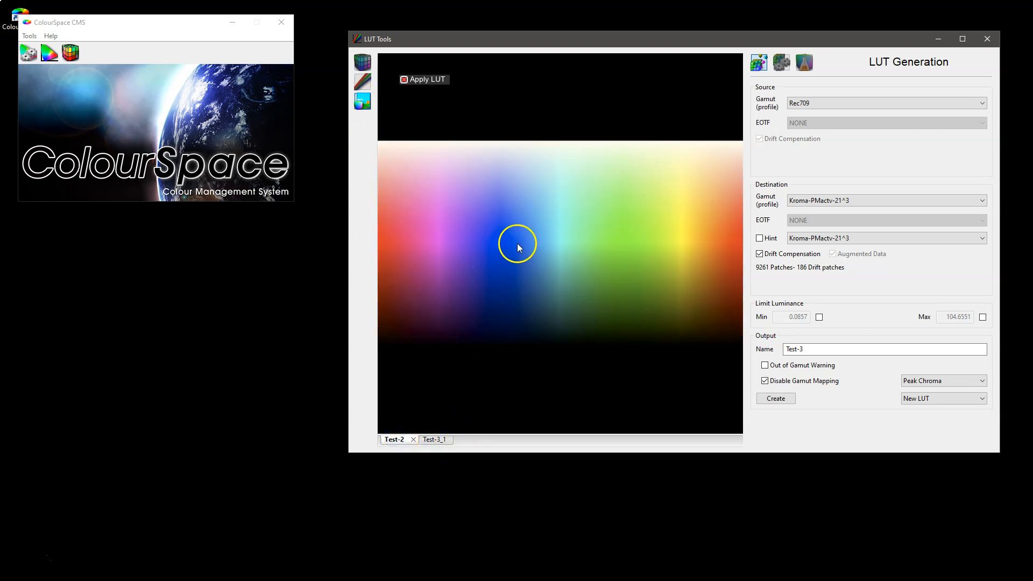
pyautogui.click(429, 439)
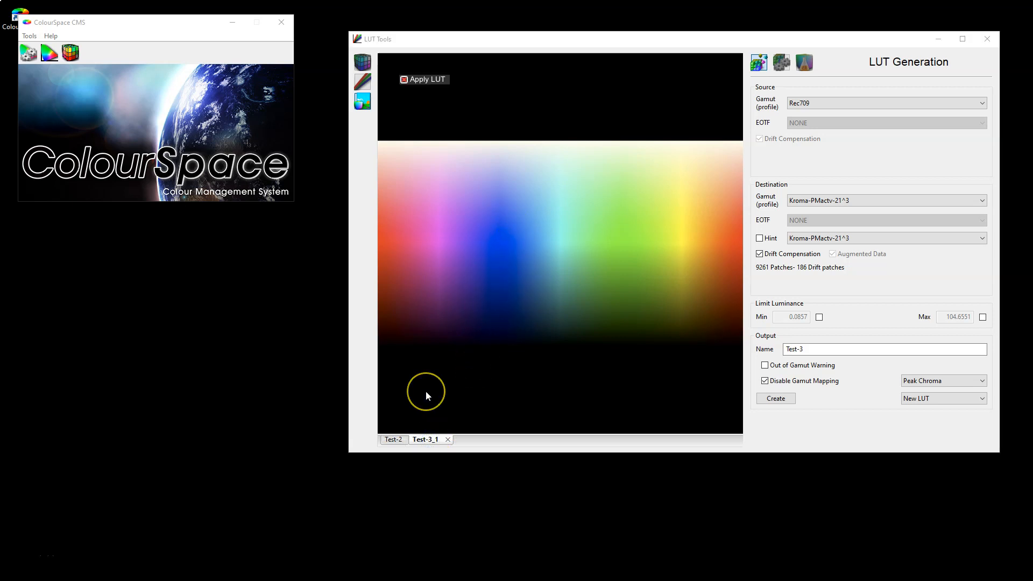
pyautogui.click(362, 83)
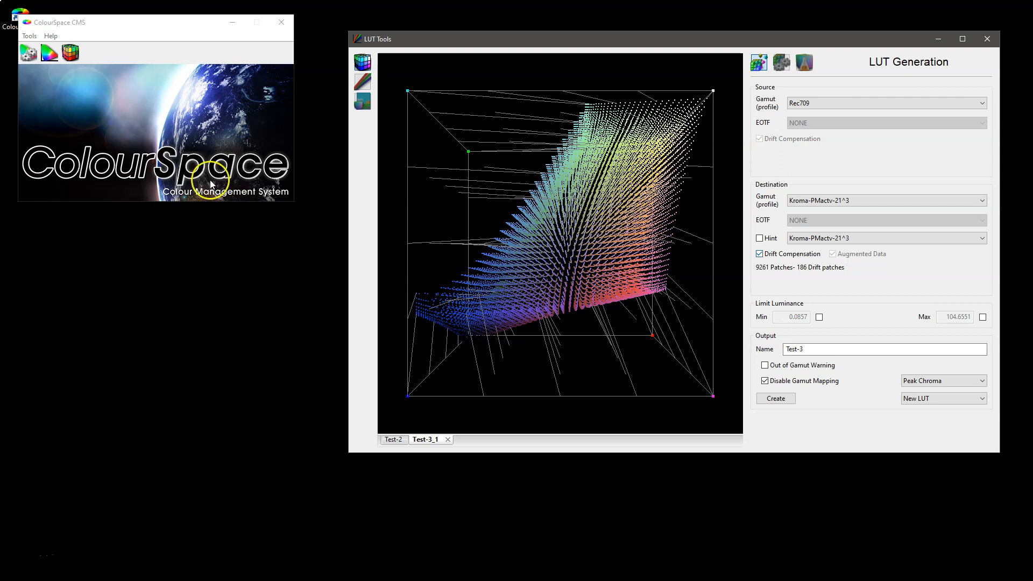
# Step: Open the user profile Kroma-PMactv-21^3 from Manage Spaces and display its Drift graph
pyautogui.click(29, 52)
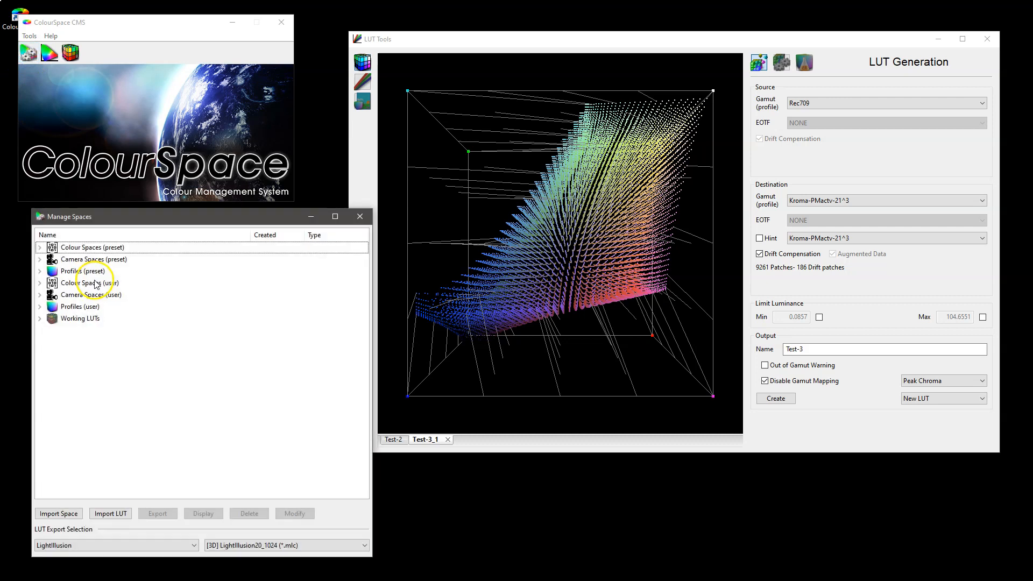
pyautogui.click(39, 306)
pyautogui.scroll(-2, 103, 373)
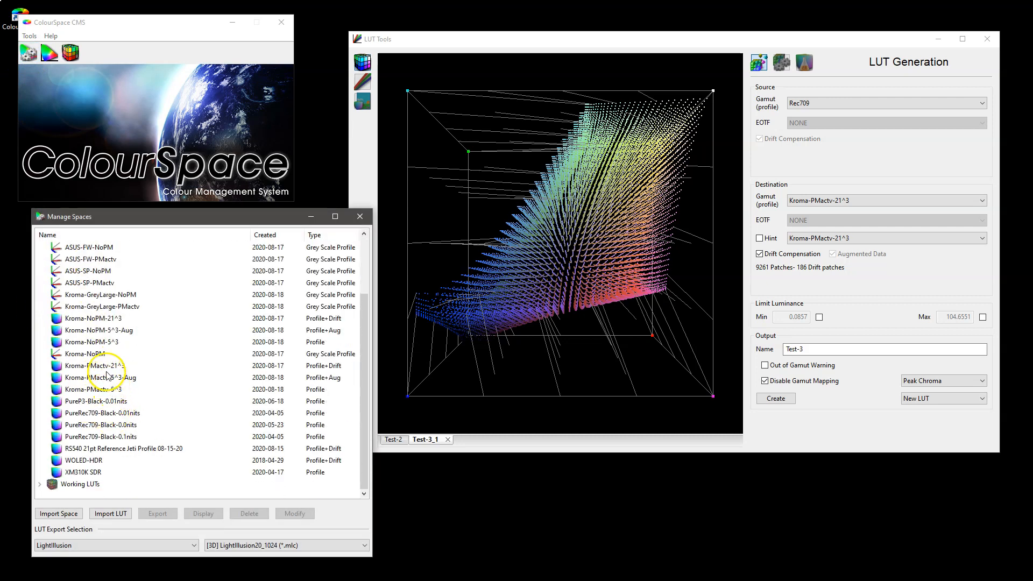
pyautogui.click(98, 366)
pyautogui.doubleClick(202, 369)
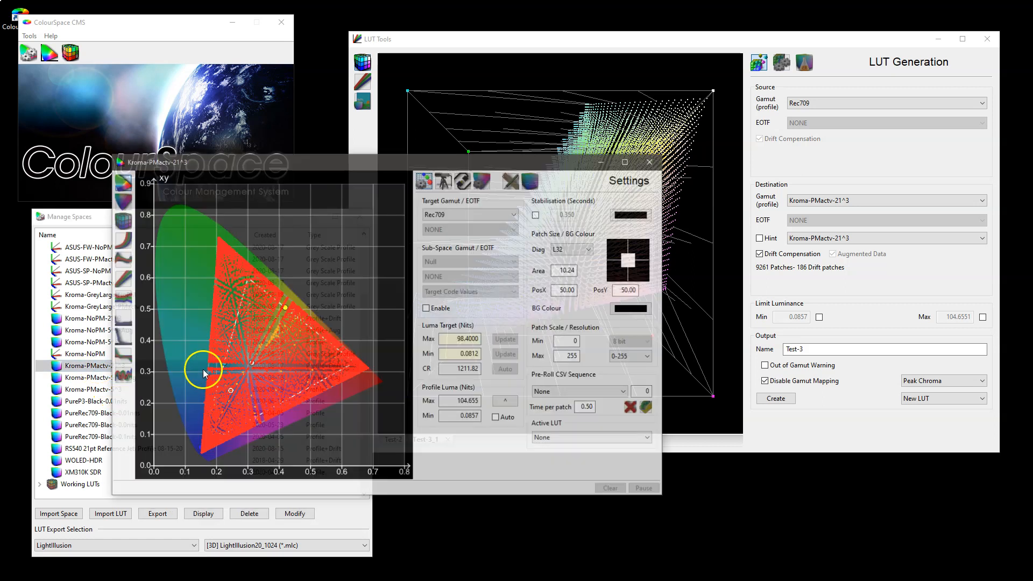
pyautogui.moveTo(292, 164); pyautogui.dragTo(264, 141)
pyautogui.click(152, 352)
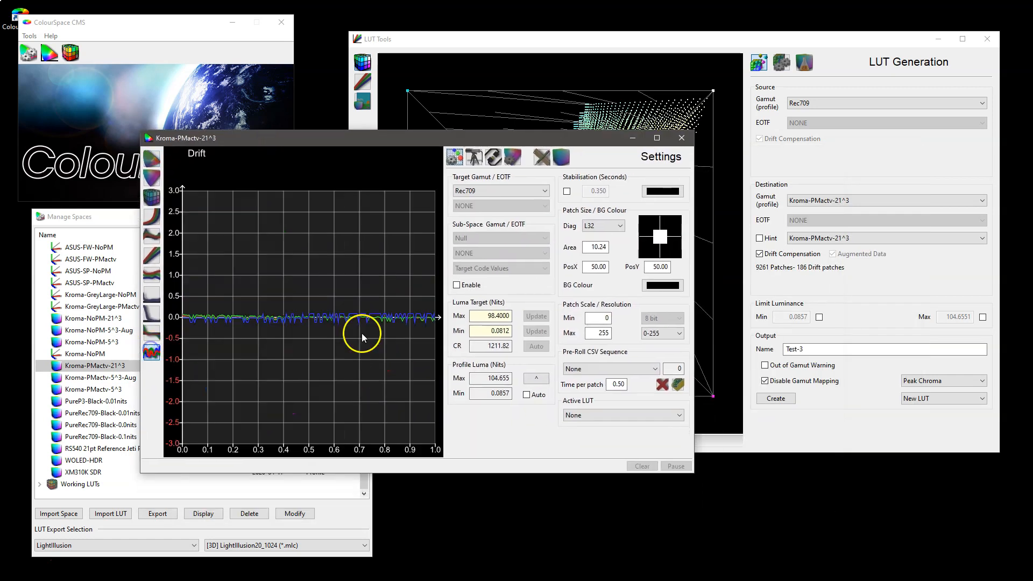
pyautogui.moveTo(353, 143); pyautogui.dragTo(345, 113)
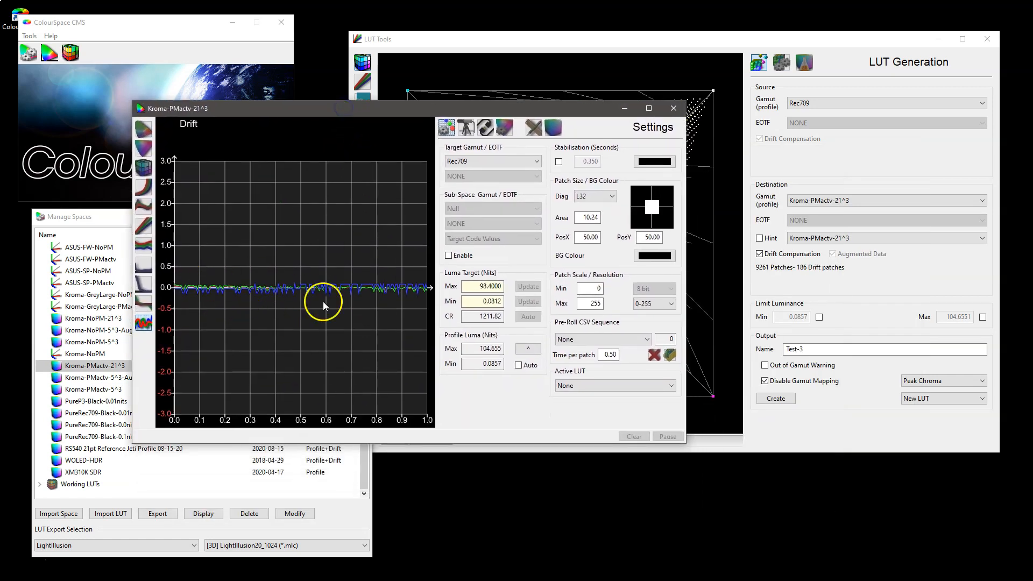
# Step: Examine the drift curves of Kroma-PMactv-21^3 up close along the patch sequence, and close the profile
pyautogui.scroll(3, 325, 316)
pyautogui.moveTo(254, 329); pyautogui.dragTo(332, 383)
pyautogui.moveTo(334, 308)
pyautogui.mouseDown()
pyautogui.moveTo(330, 375)
pyautogui.moveTo(316, 325)
pyautogui.moveTo(296, 400)
pyautogui.mouseUp()
pyautogui.doubleClick(329, 369)
pyautogui.moveTo(259, 347)
pyautogui.mouseDown()
pyautogui.moveTo(412, 347)
pyautogui.moveTo(221, 330)
pyautogui.mouseUp()
pyautogui.moveTo(373, 332); pyautogui.dragTo(245, 329)
pyautogui.moveTo(365, 332)
pyautogui.mouseDown()
pyautogui.moveTo(235, 333)
pyautogui.moveTo(304, 335)
pyautogui.moveTo(264, 335)
pyautogui.mouseUp()
pyautogui.moveTo(384, 346)
pyautogui.mouseDown()
pyautogui.moveTo(318, 341)
pyautogui.moveTo(374, 319)
pyautogui.mouseUp()
pyautogui.moveTo(210, 326)
pyautogui.mouseDown()
pyautogui.moveTo(372, 324)
pyautogui.moveTo(322, 329)
pyautogui.moveTo(339, 329)
pyautogui.mouseUp()
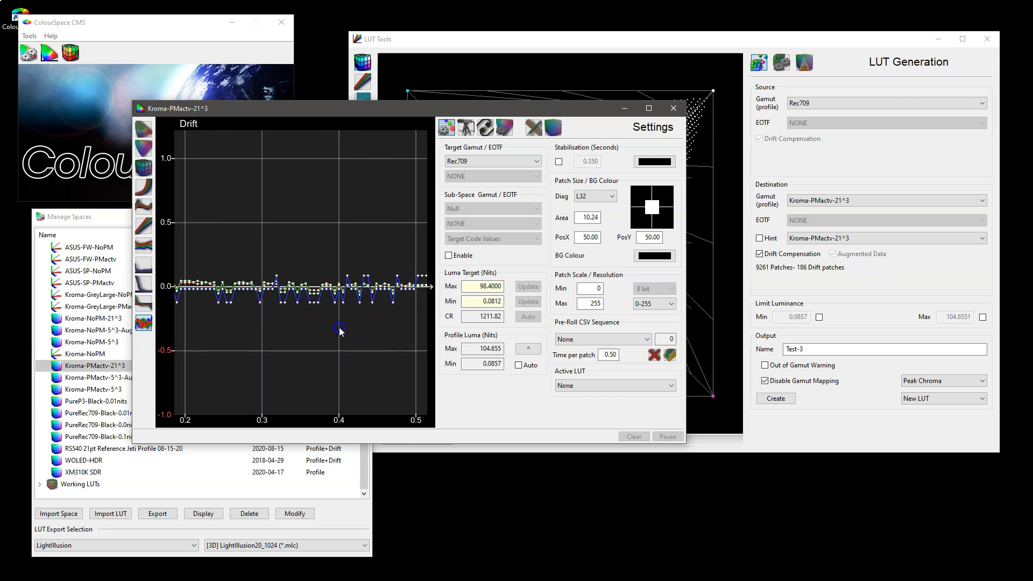
pyautogui.moveTo(232, 330); pyautogui.dragTo(392, 334)
pyautogui.moveTo(230, 338)
pyautogui.mouseDown()
pyautogui.moveTo(356, 325)
pyautogui.moveTo(239, 333)
pyautogui.mouseUp()
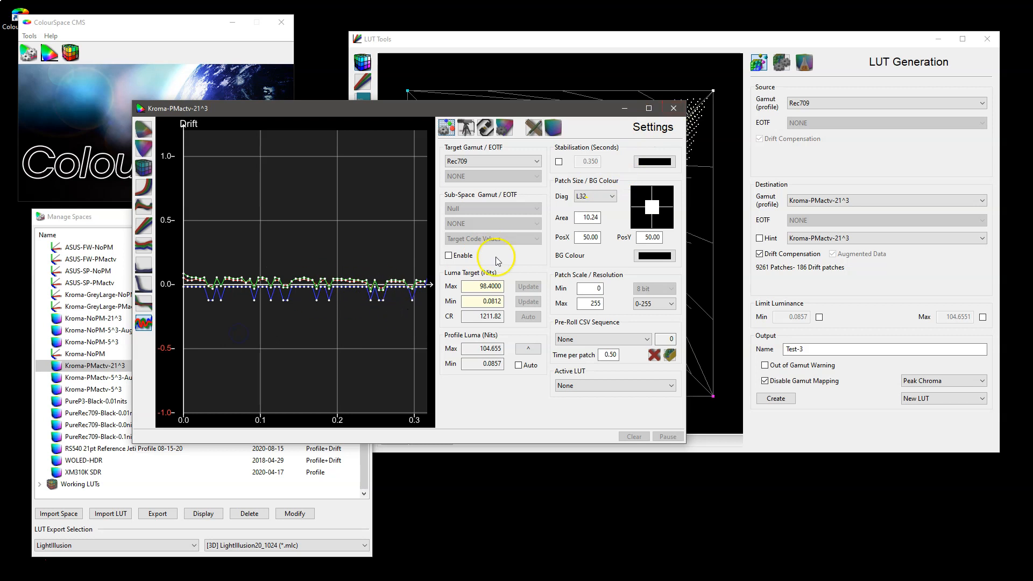
pyautogui.click(674, 109)
# Step: Disable drift compensation for the destination profile, create the LUT as Test-4, and dismiss the conversion report
pyautogui.click(759, 253)
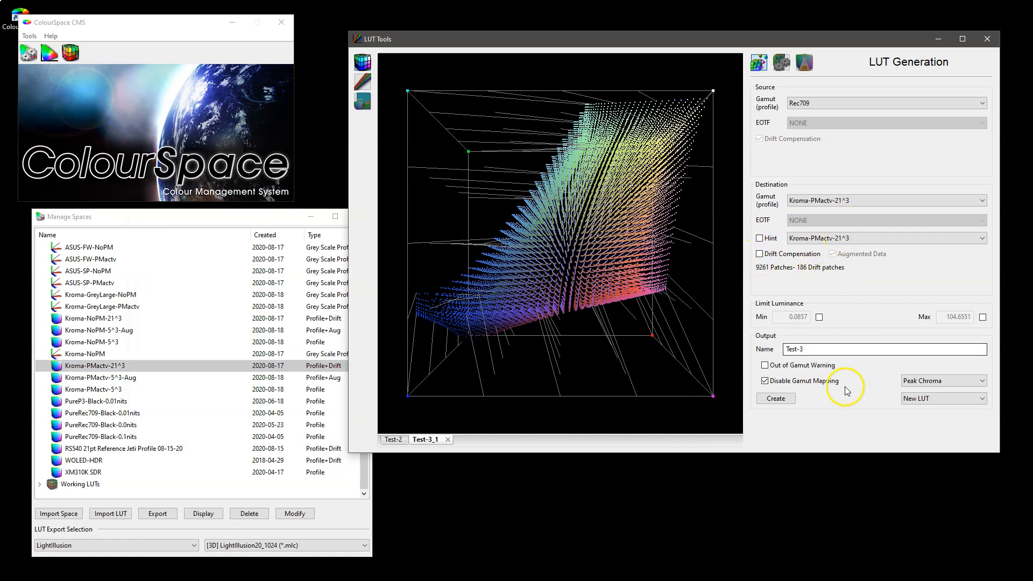
pyautogui.click(819, 351)
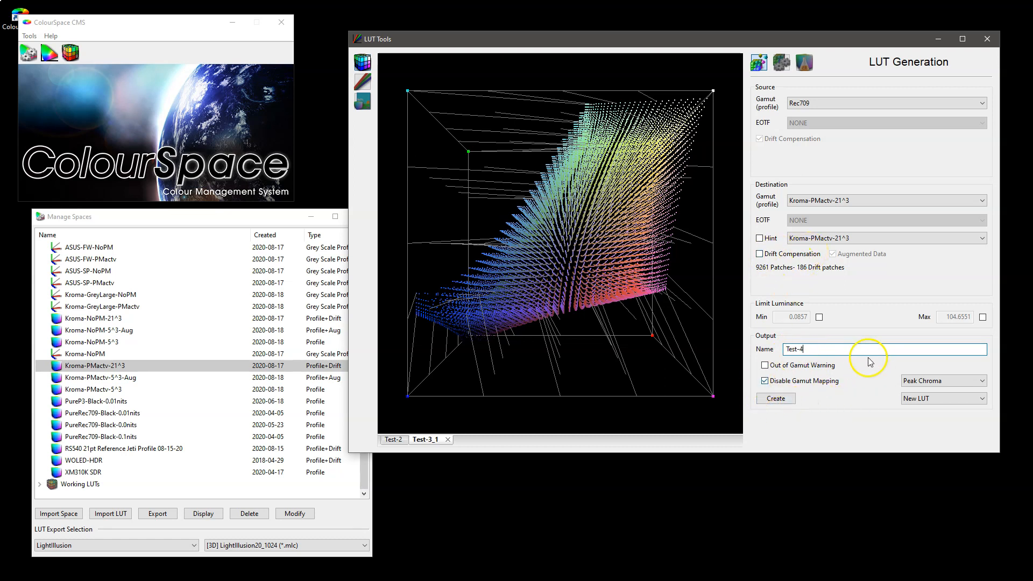
pyautogui.click(782, 401)
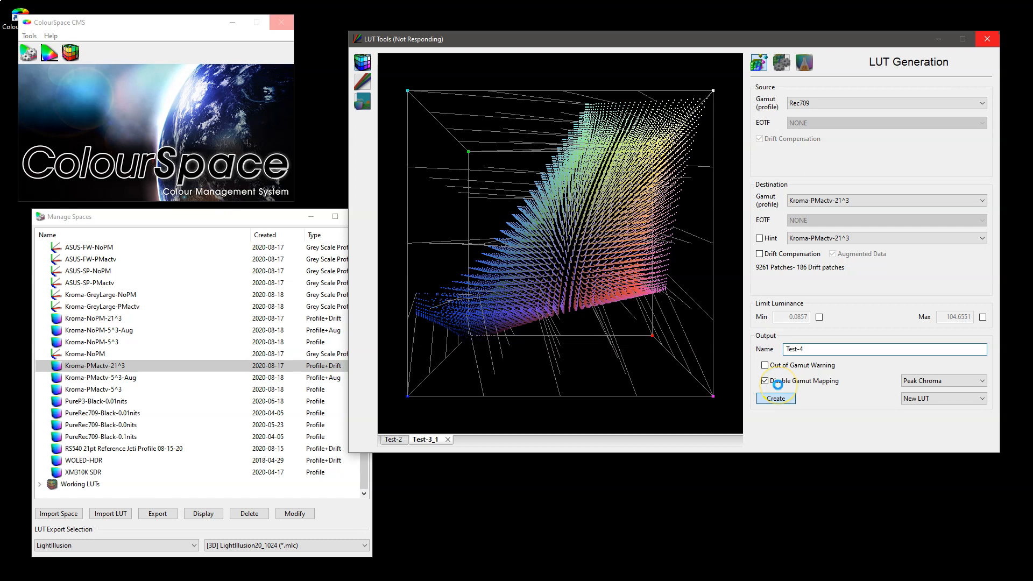
pyautogui.click(743, 247)
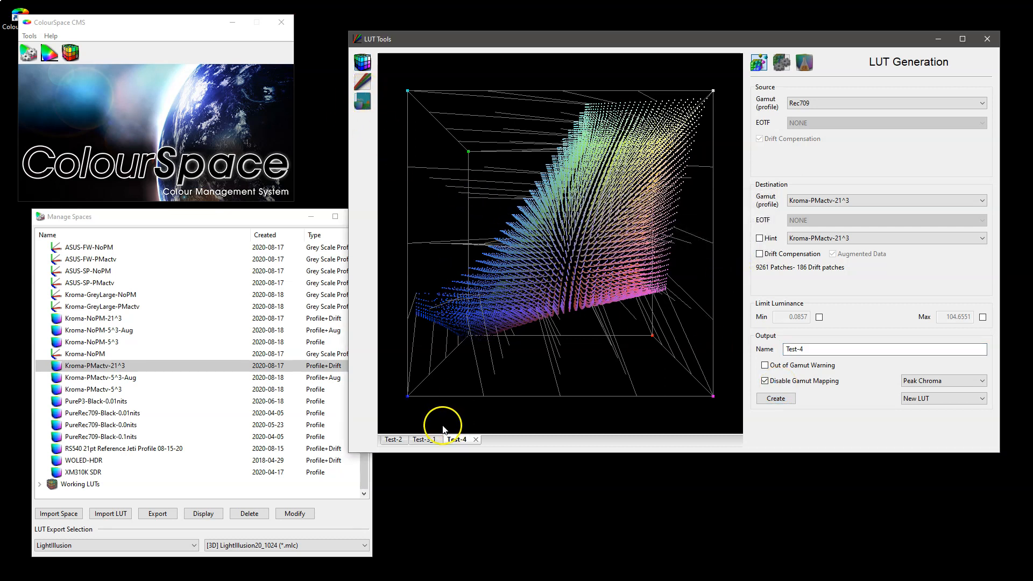
# Step: Compare the 3D cubes of Test-3_1 and Test-4 by alternating between them
pyautogui.click(427, 439)
pyautogui.click(466, 440)
pyautogui.click(432, 440)
pyautogui.click(462, 439)
pyautogui.click(428, 440)
pyautogui.click(460, 440)
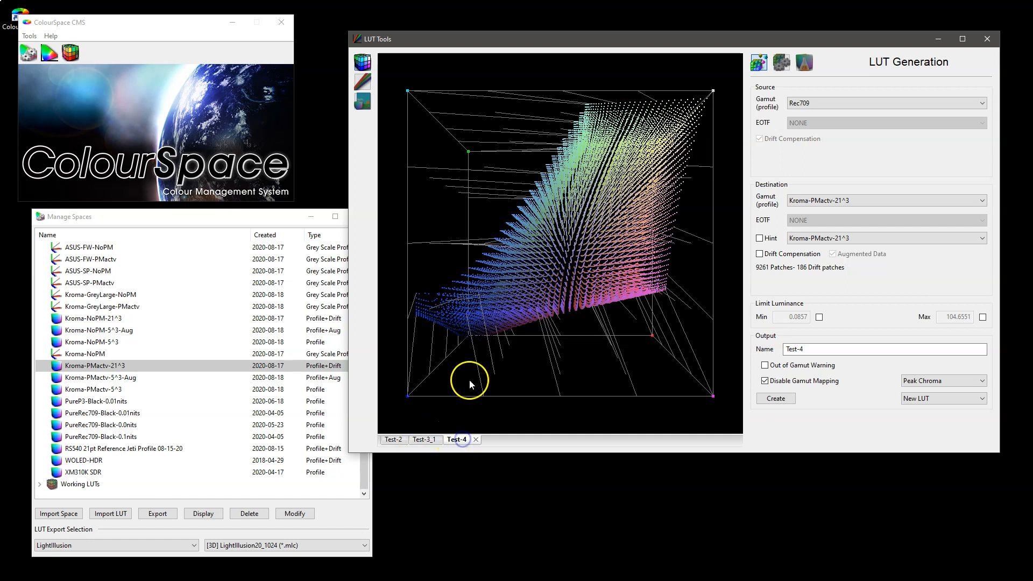
pyautogui.click(424, 439)
pyautogui.click(462, 440)
pyautogui.click(424, 440)
pyautogui.click(462, 439)
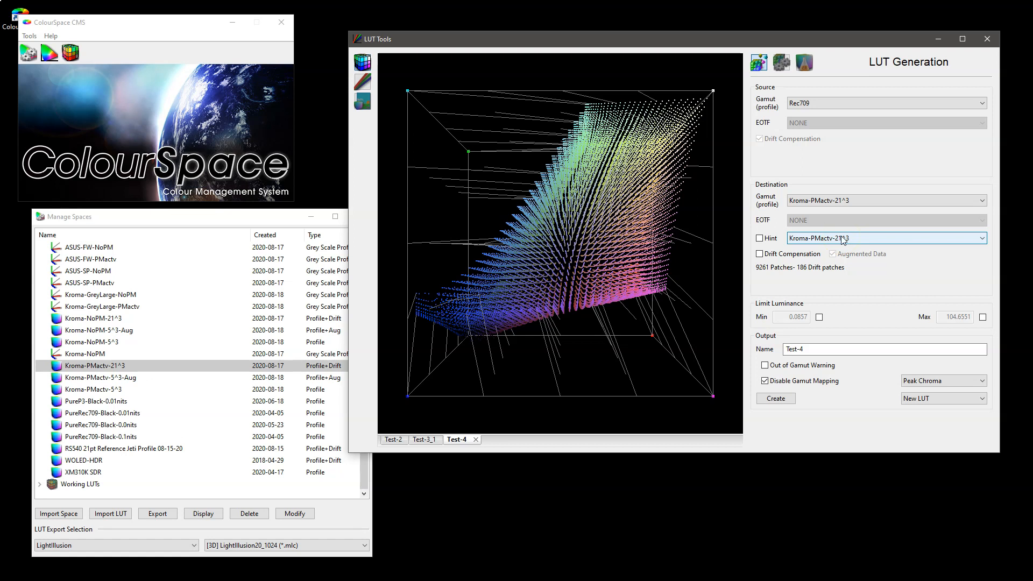
# Step: Close the open Test-4, Test-3_1 and Test-2 LUT views in LUT Tools
pyautogui.click(476, 439)
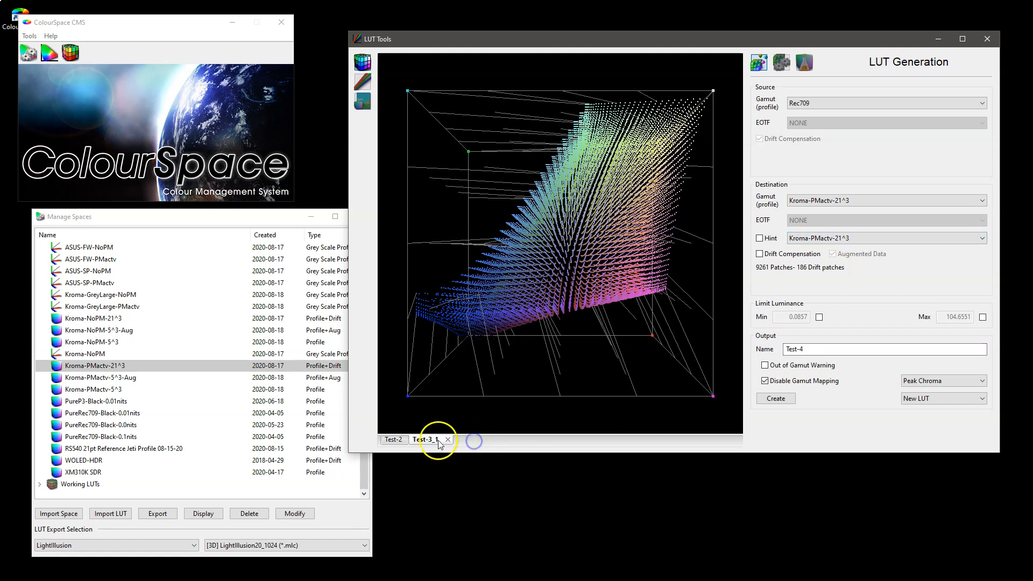
pyautogui.click(447, 439)
pyautogui.click(413, 440)
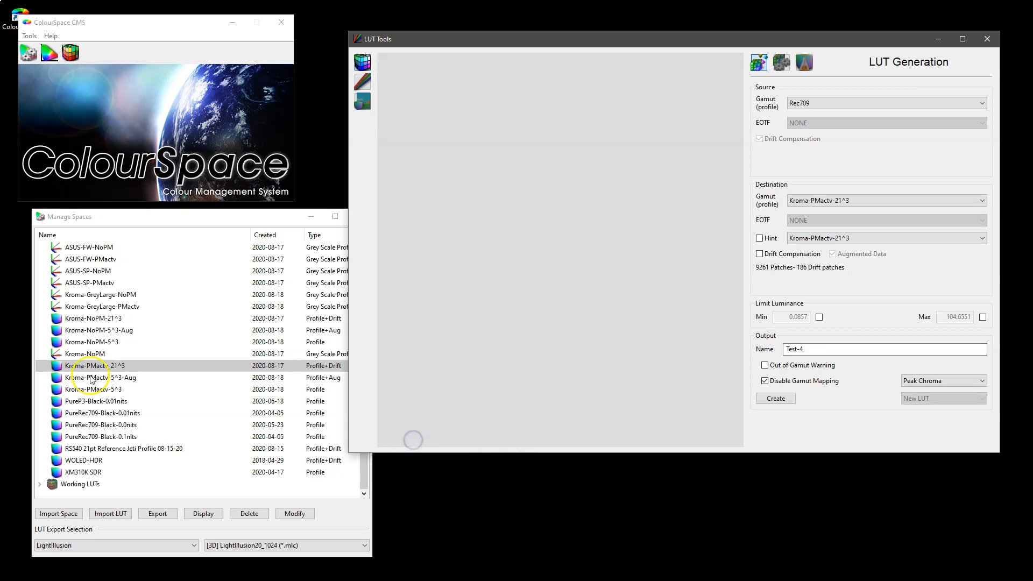
# Step: Delete the working LUTs Test-1, Test-2, Test-3_1 and Test-4 in Manage Spaces
pyautogui.scroll(2, 68, 334)
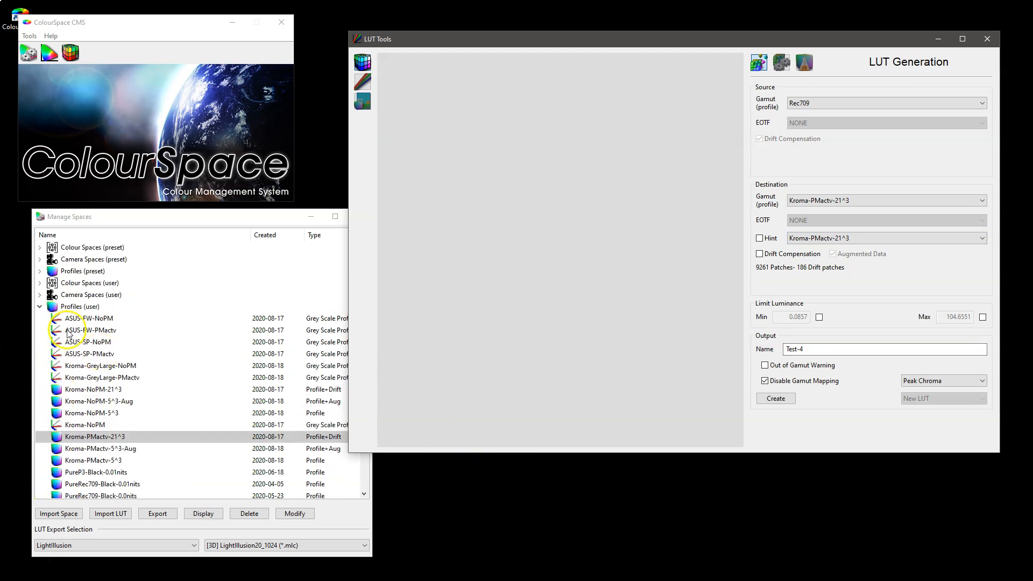
pyautogui.click(39, 306)
pyautogui.click(40, 319)
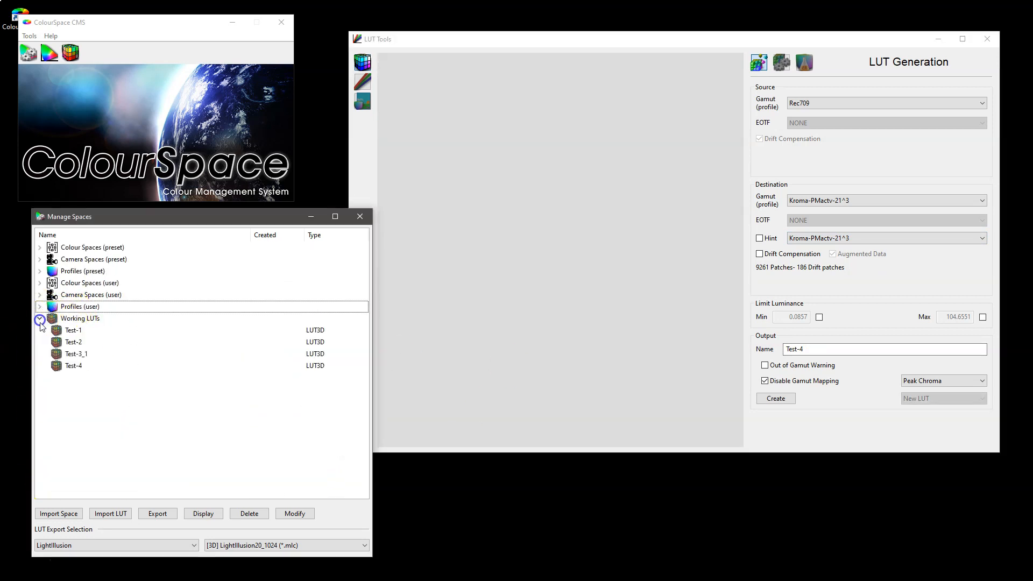
pyautogui.click(66, 330)
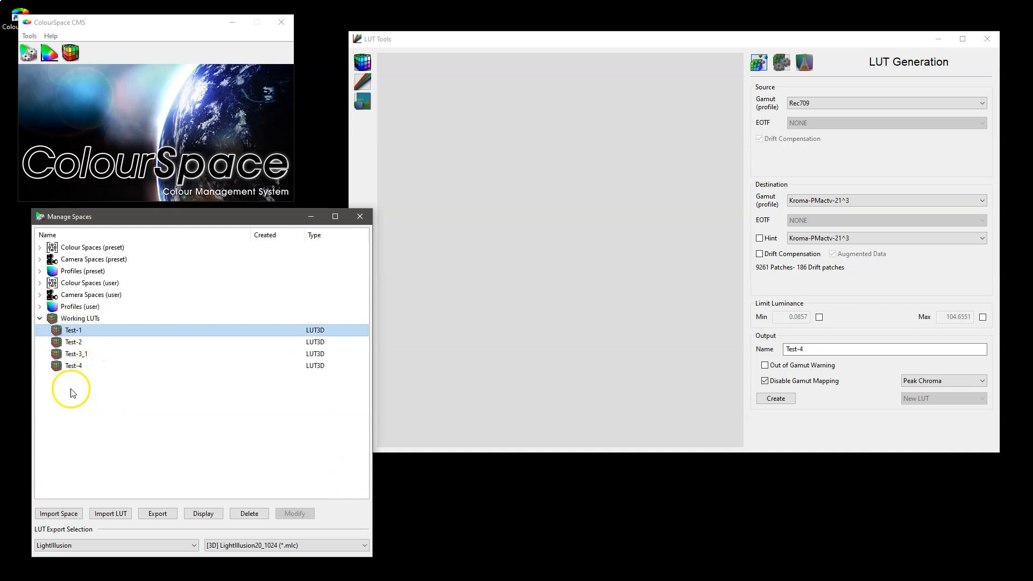
pyautogui.keyDown('shift'); pyautogui.click(71, 366); pyautogui.keyUp('shift')
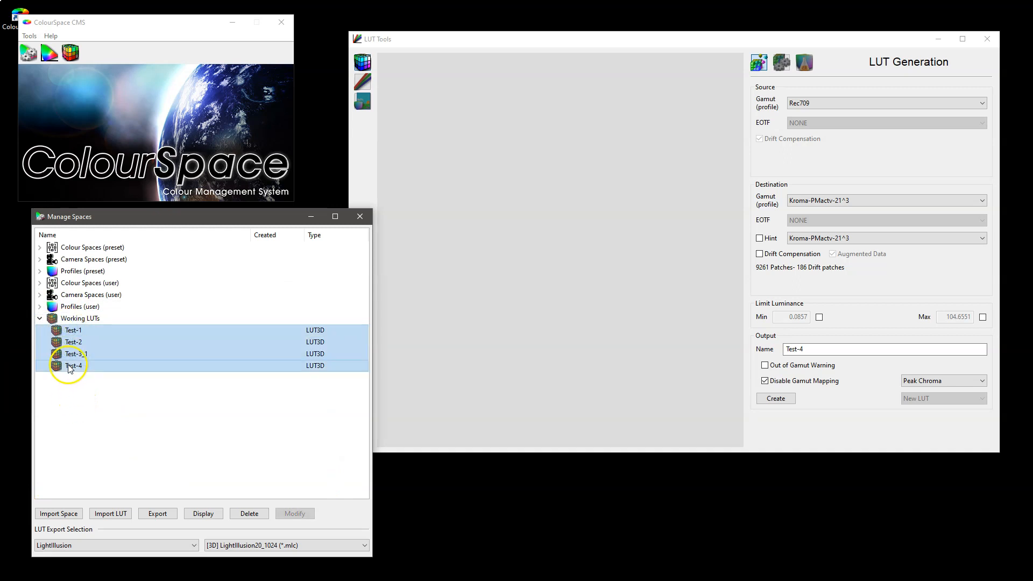
pyautogui.click(248, 513)
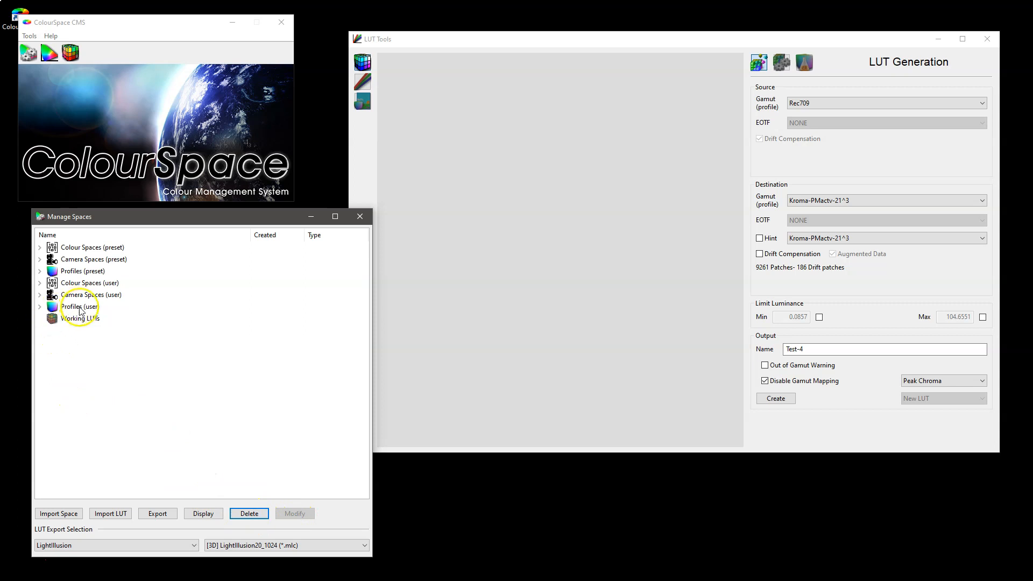
# Step: Set the destination gamut to Kroma-PMactv-5^3, enable the Kroma-PMactv-21^3 hint, and name the output Test-5
pyautogui.click(810, 201)
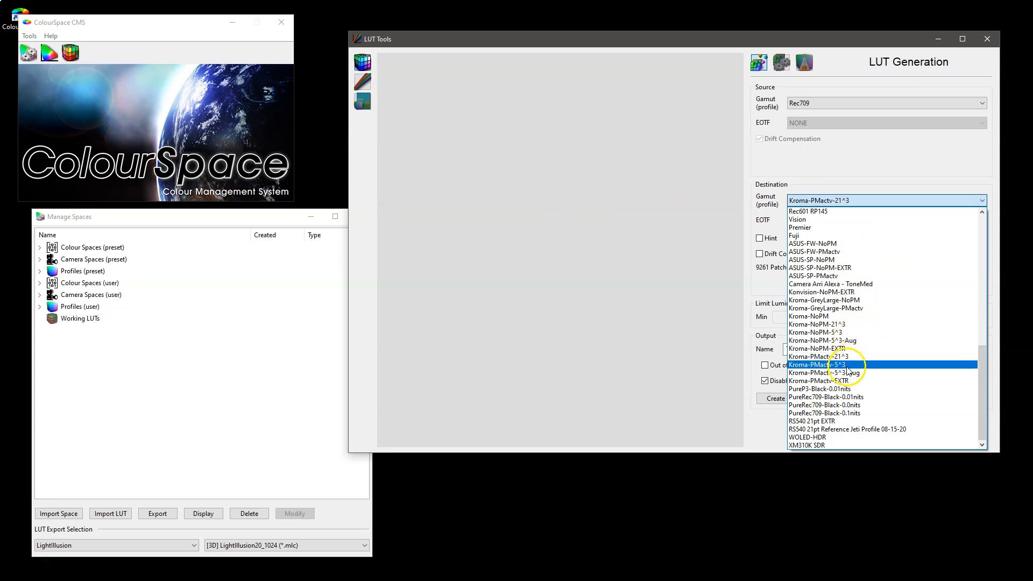
pyautogui.click(847, 367)
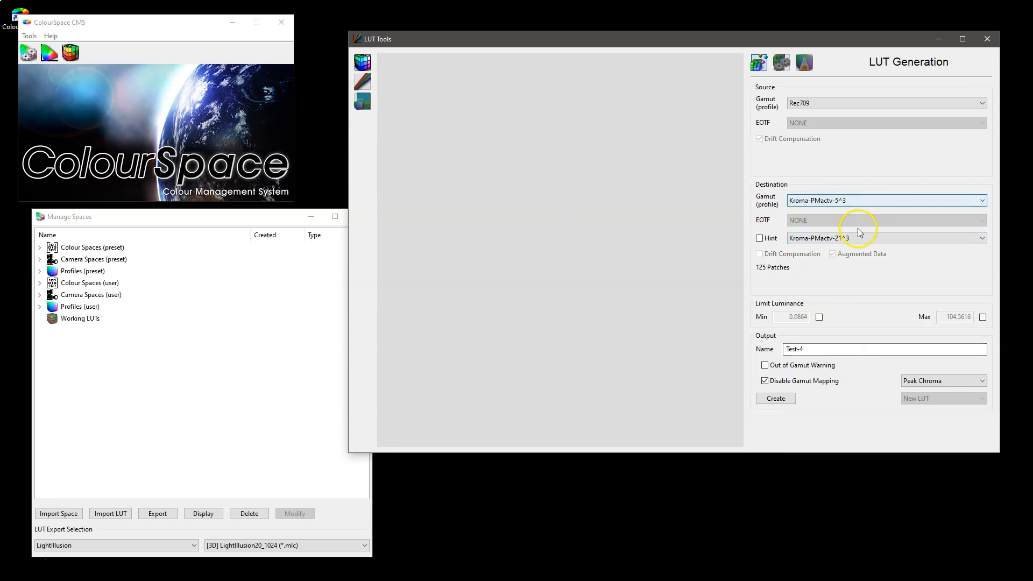
pyautogui.click(760, 238)
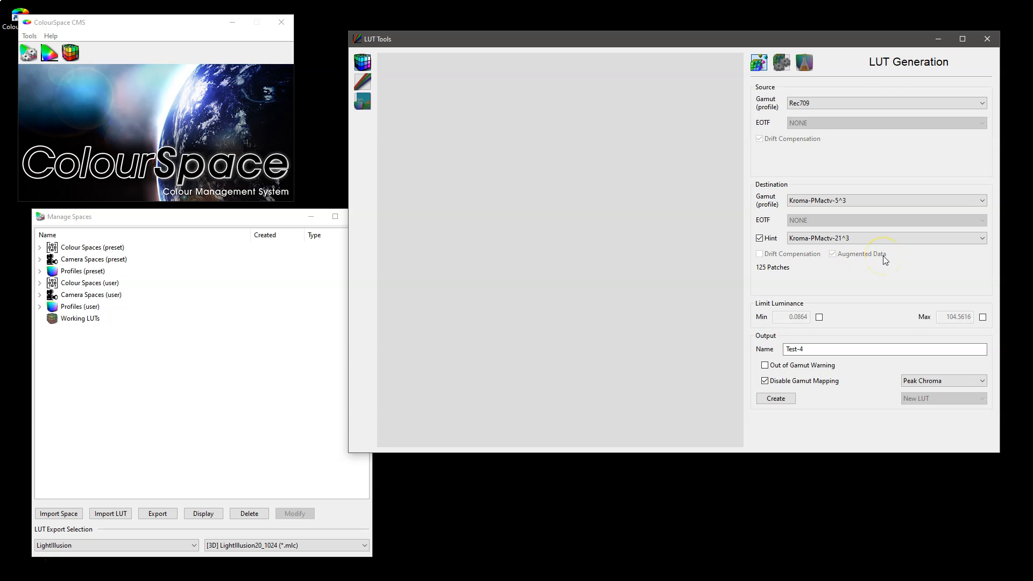
pyautogui.click(816, 351)
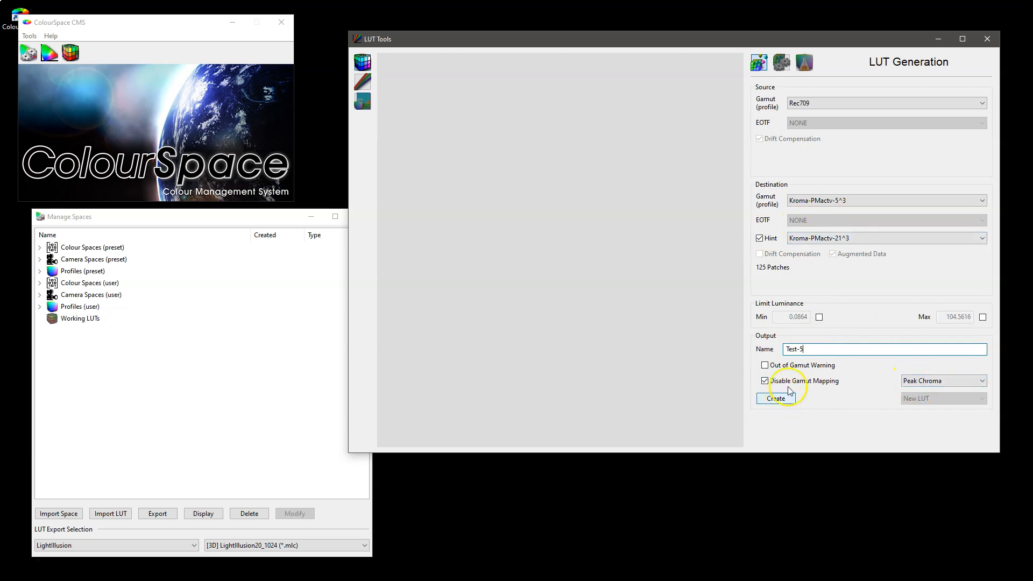
# Step: Disable the hint, rename the output Test-5-NoHint, create the LUT, and dismiss the conversion report
pyautogui.click(759, 238)
pyautogui.click(818, 348)
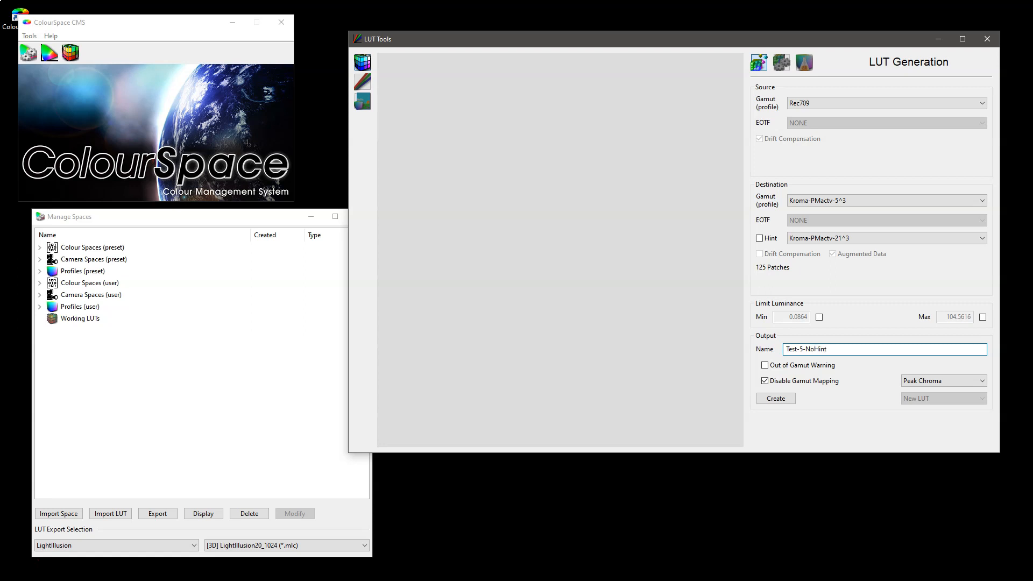
pyautogui.click(777, 399)
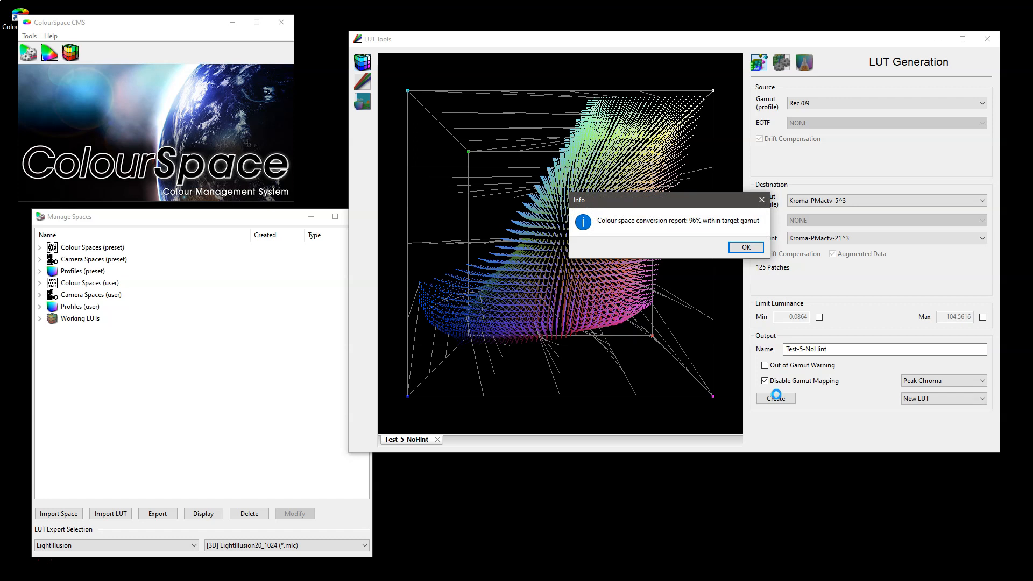
pyautogui.click(745, 247)
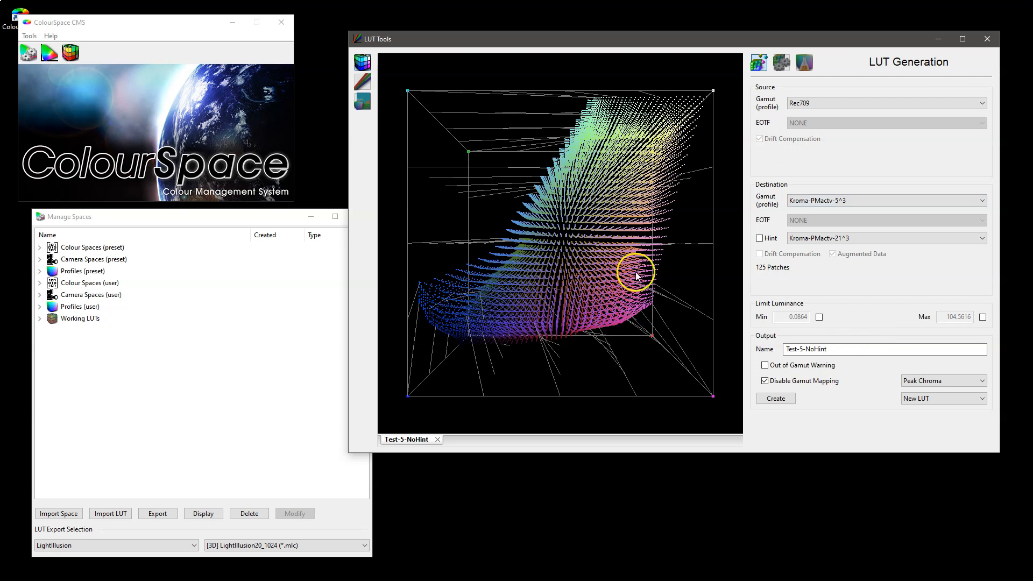
# Step: Create a LUT named Test-5-HintActv with the Kroma-PMactv-21^3 hint enabled, and dismiss the conversion report
pyautogui.click(831, 348)
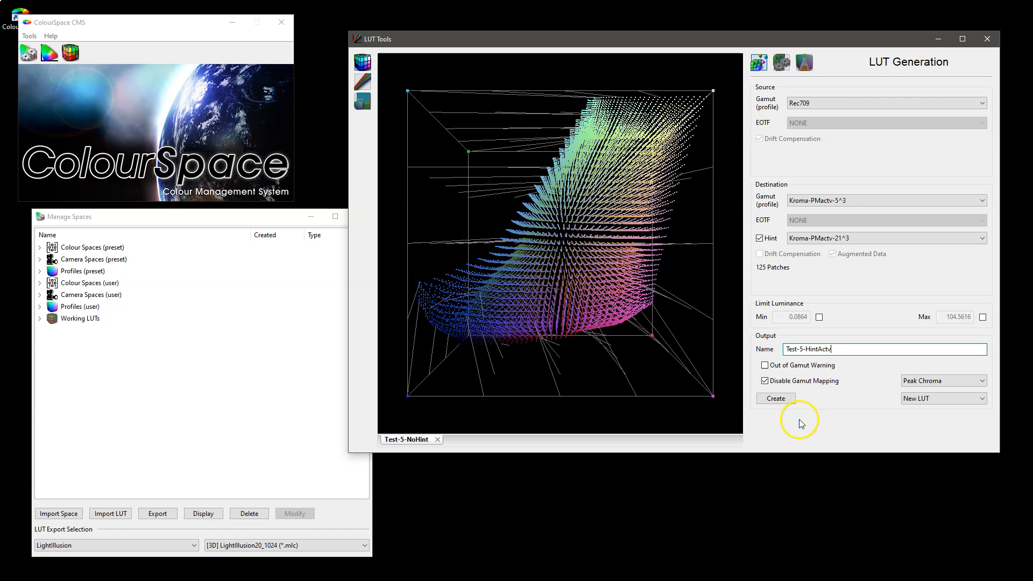
pyautogui.click(776, 399)
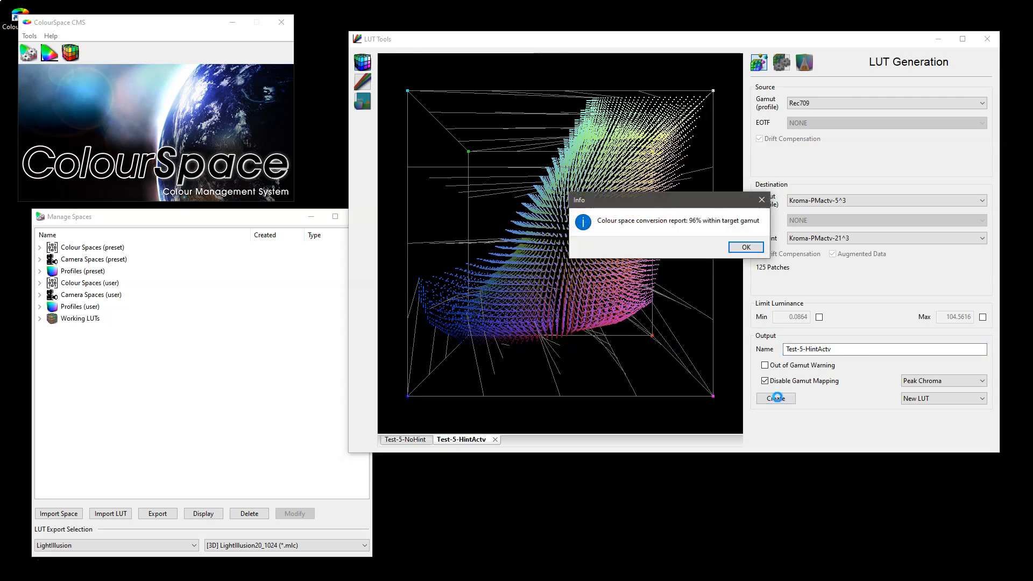
pyautogui.click(745, 247)
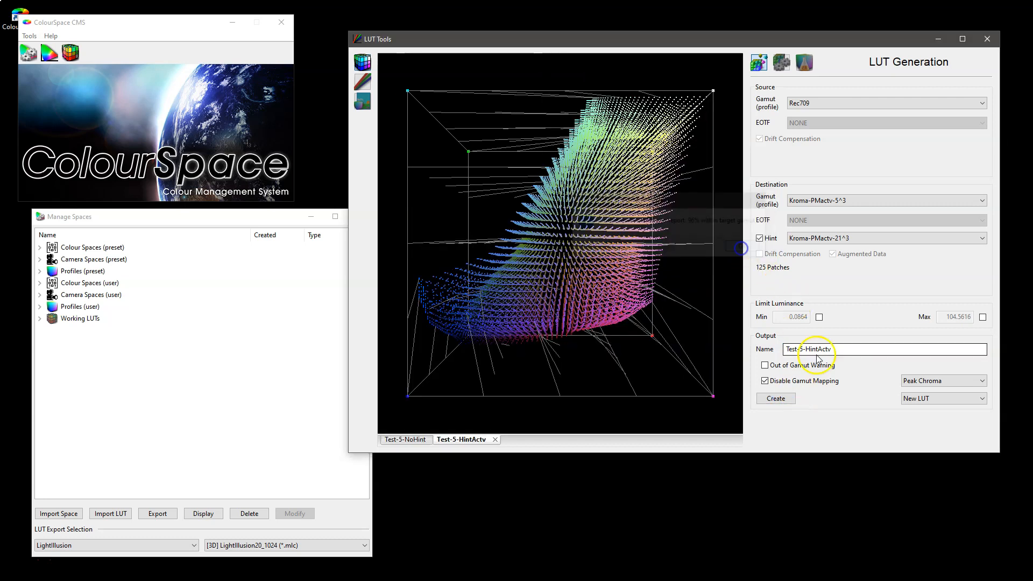
# Step: Compare the Test-5-NoHint and Test-5-HintActv cubes by alternating between them, and inspect the hinted cube from other angles
pyautogui.click(407, 438)
pyautogui.click(464, 440)
pyautogui.click(412, 439)
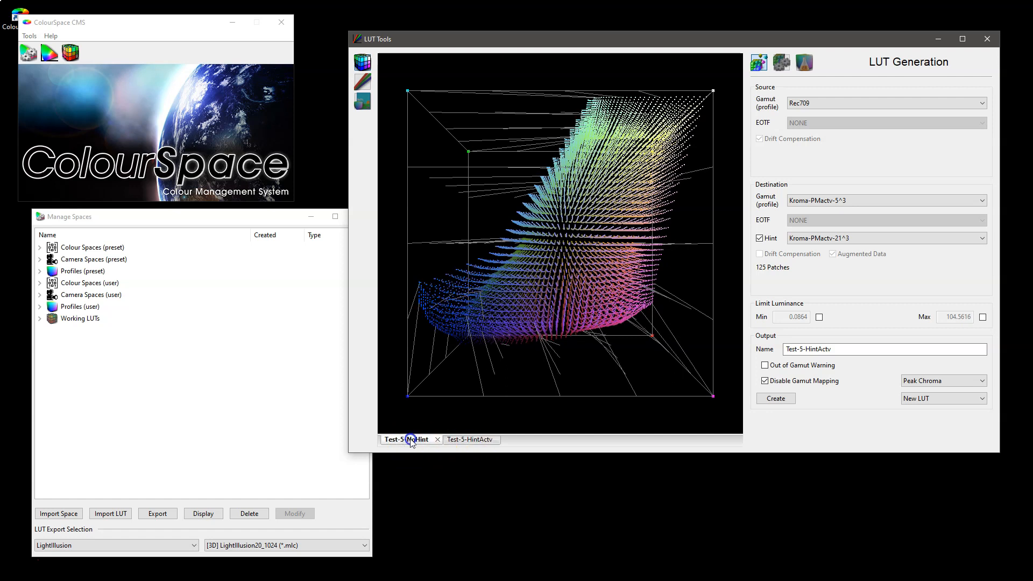
pyautogui.click(462, 439)
pyautogui.click(410, 440)
pyautogui.click(469, 439)
pyautogui.click(412, 440)
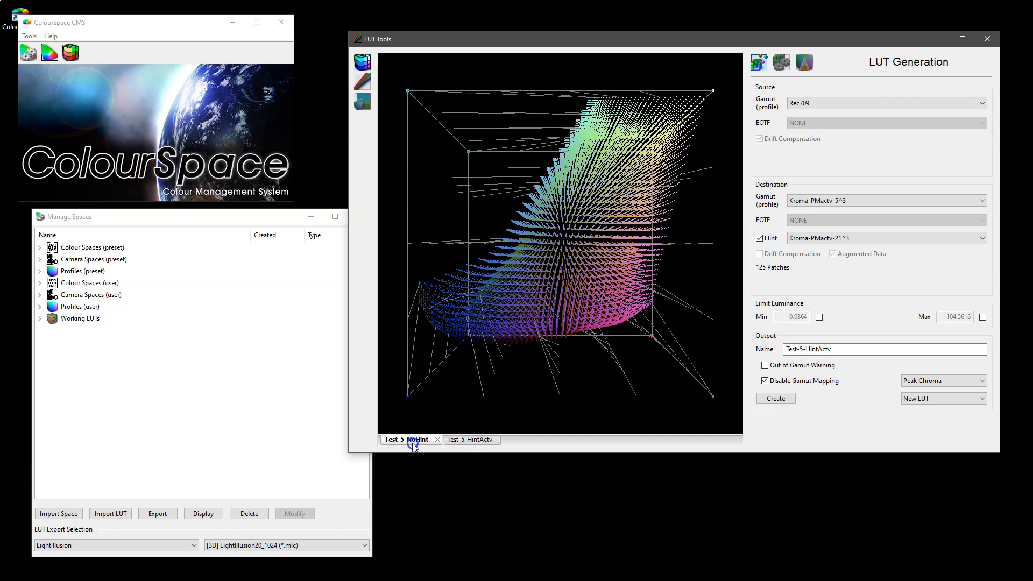
pyautogui.click(474, 441)
pyautogui.moveTo(573, 293); pyautogui.dragTo(489, 353)
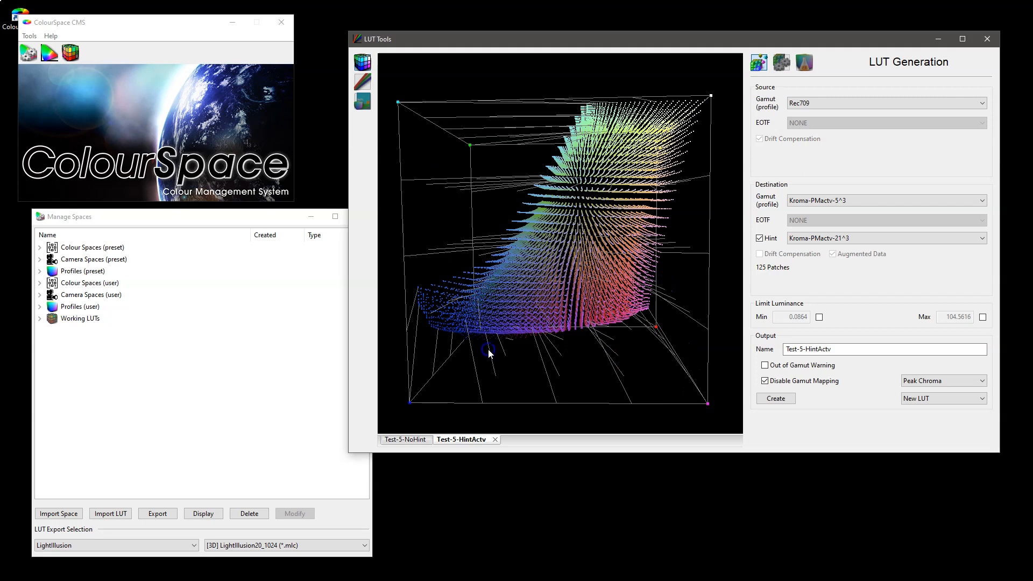
pyautogui.moveTo(636, 287); pyautogui.dragTo(622, 297)
pyautogui.doubleClick(467, 339)
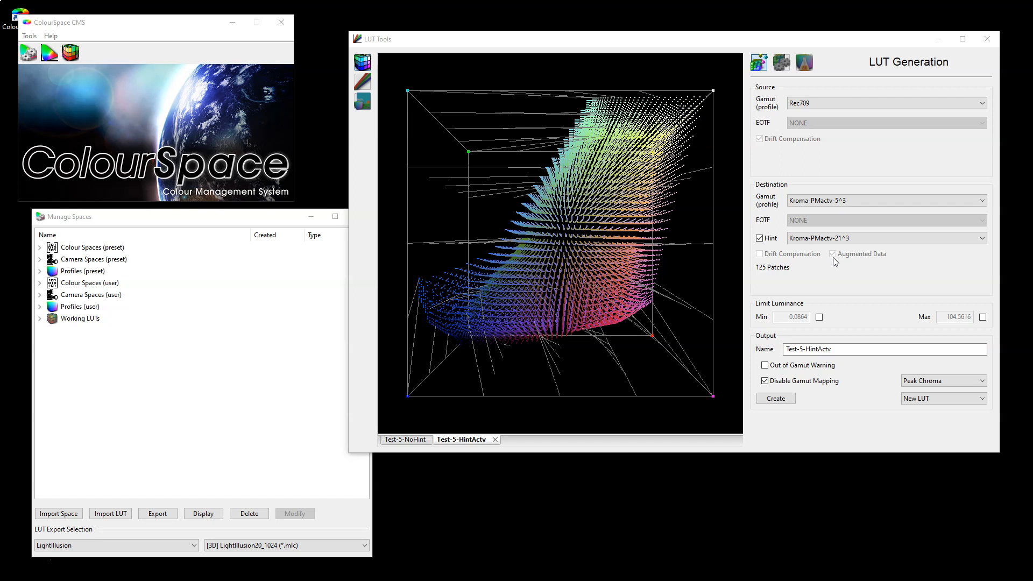
# Step: Close the Test-5-HintActv and Test-5-NoHint LUTs, and open the Kroma-PMactv-5^3 user profile
pyautogui.click(496, 440)
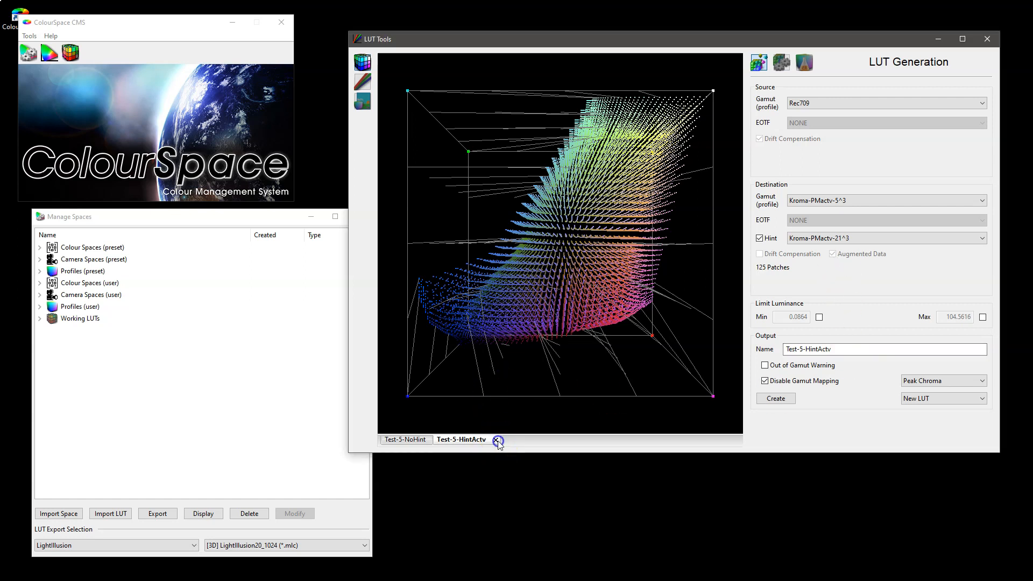
pyautogui.click(438, 440)
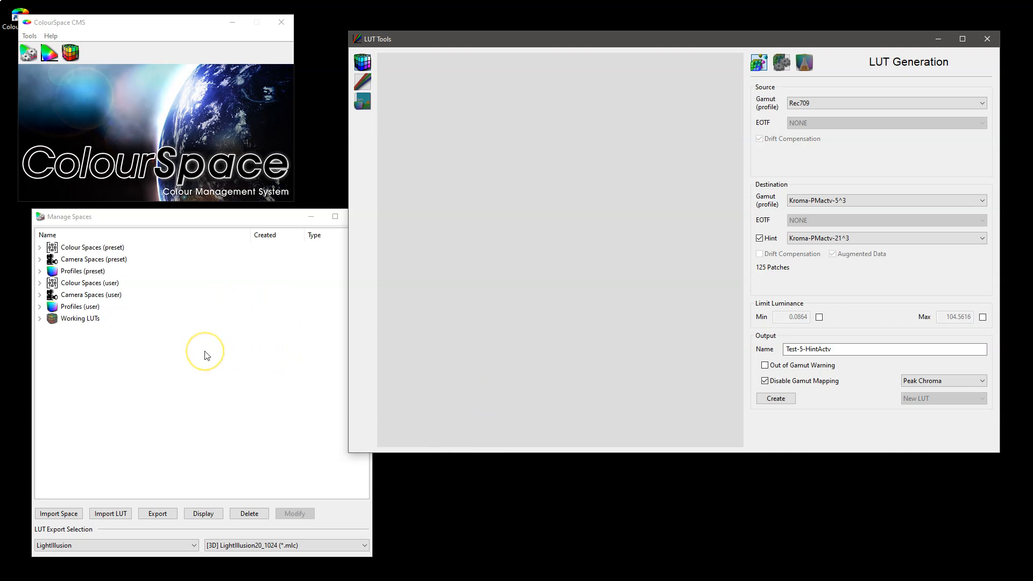
pyautogui.click(39, 307)
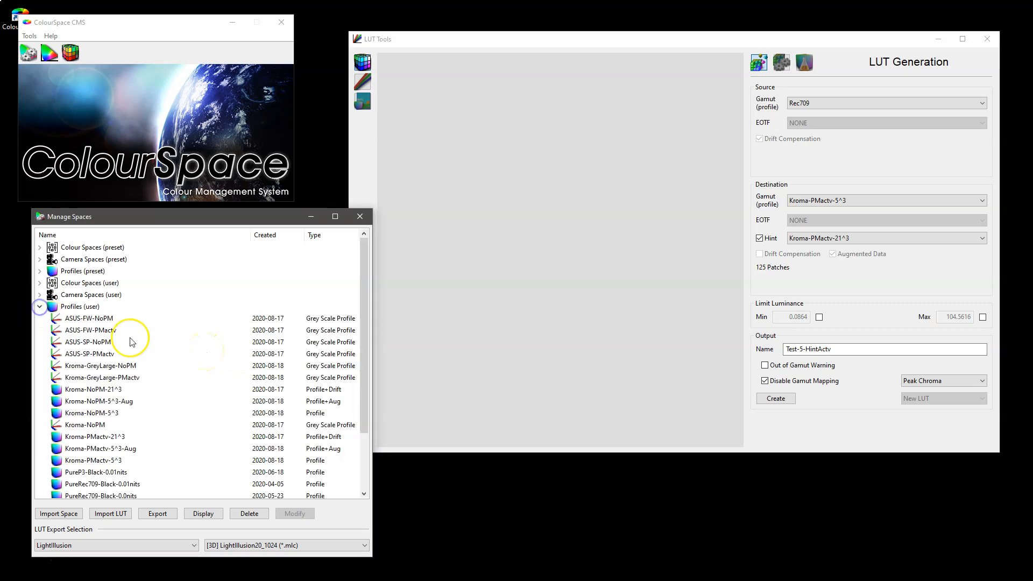
pyautogui.scroll(-2, 132, 331)
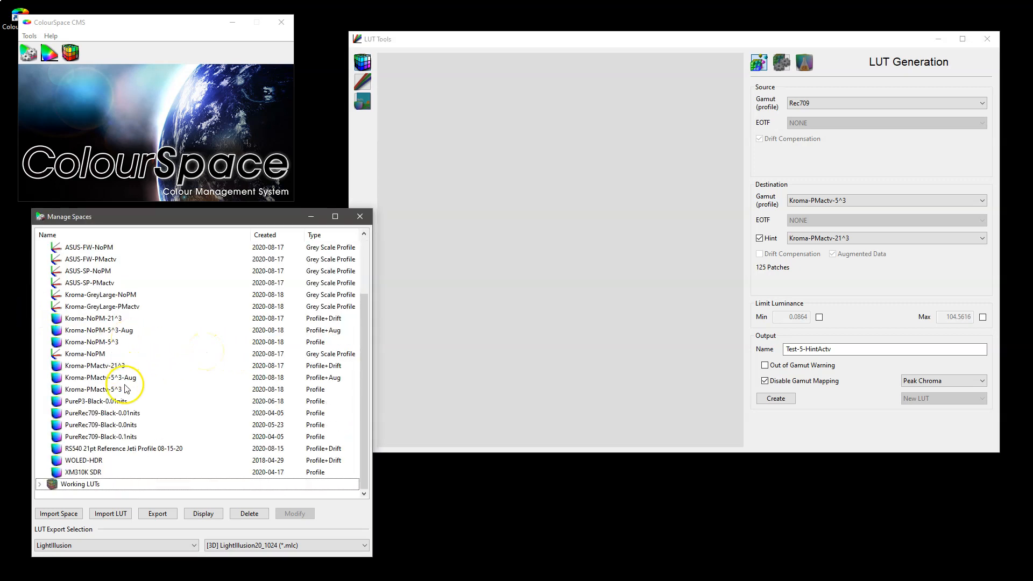
pyautogui.doubleClick(98, 390)
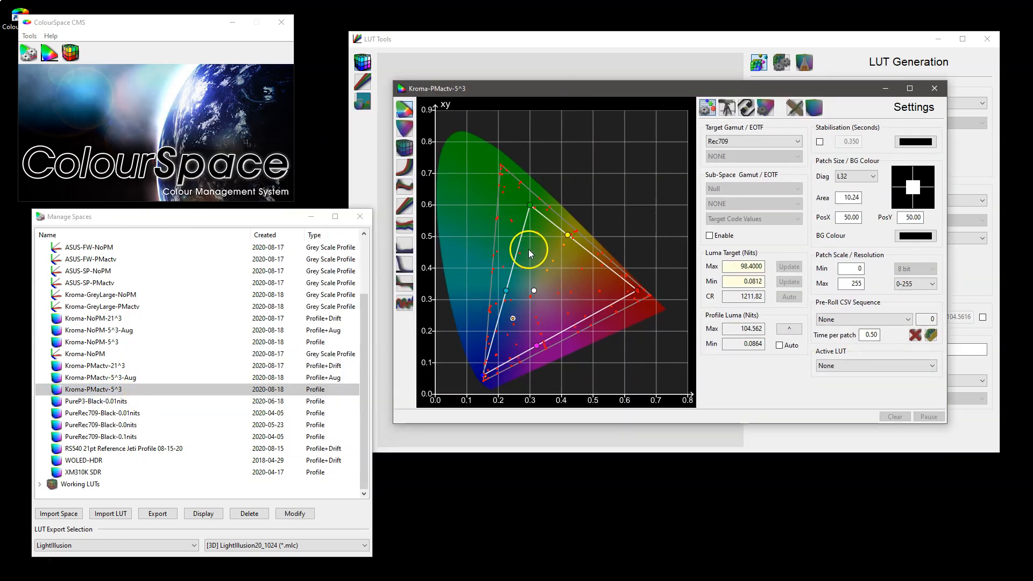
# Step: Match the Kroma-PMactv-5^3 luma target to its profile luma, and inspect its patches from several angles in the 3D xyY graph
pyautogui.click(404, 147)
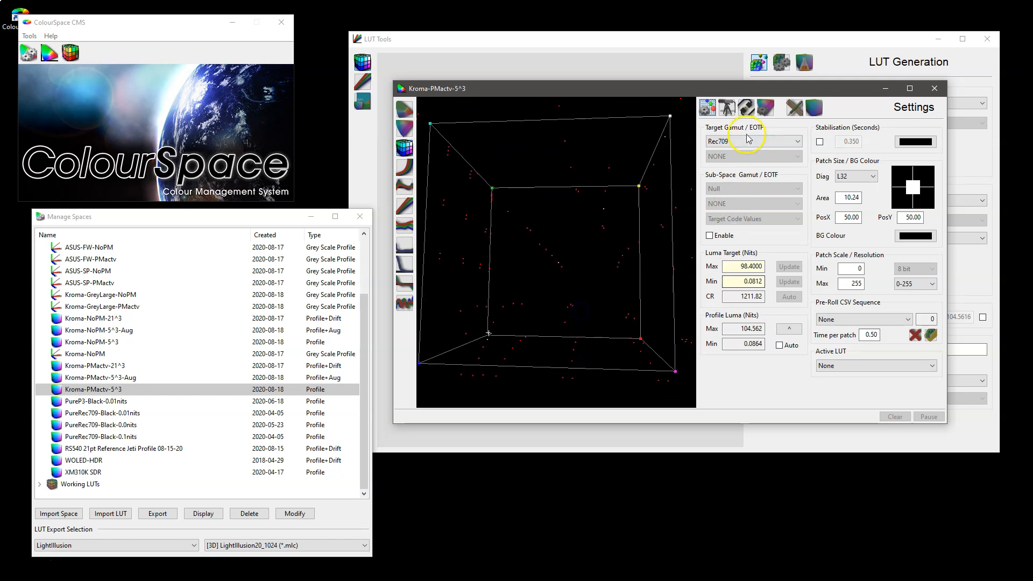
pyautogui.click(789, 329)
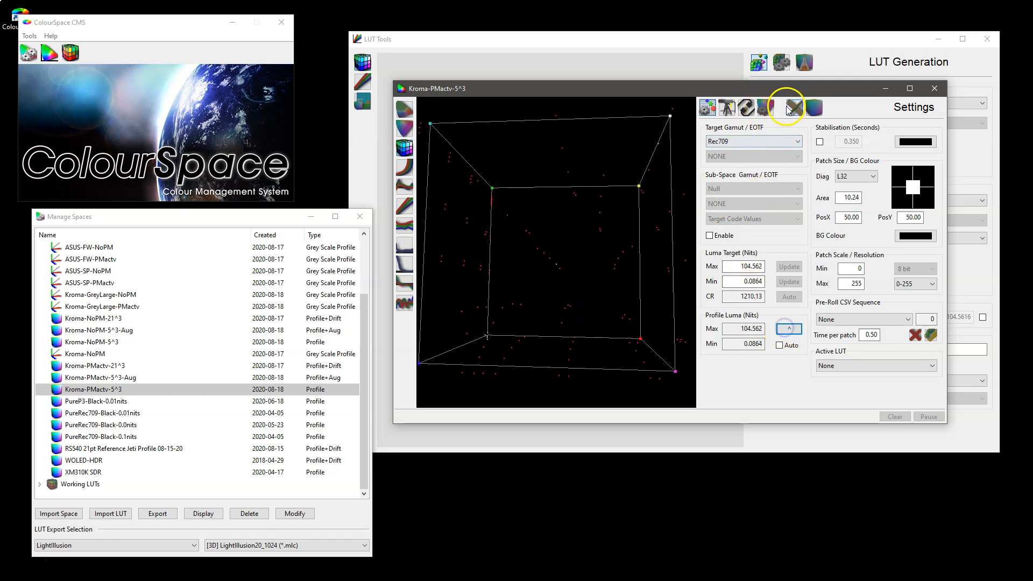
pyautogui.click(765, 108)
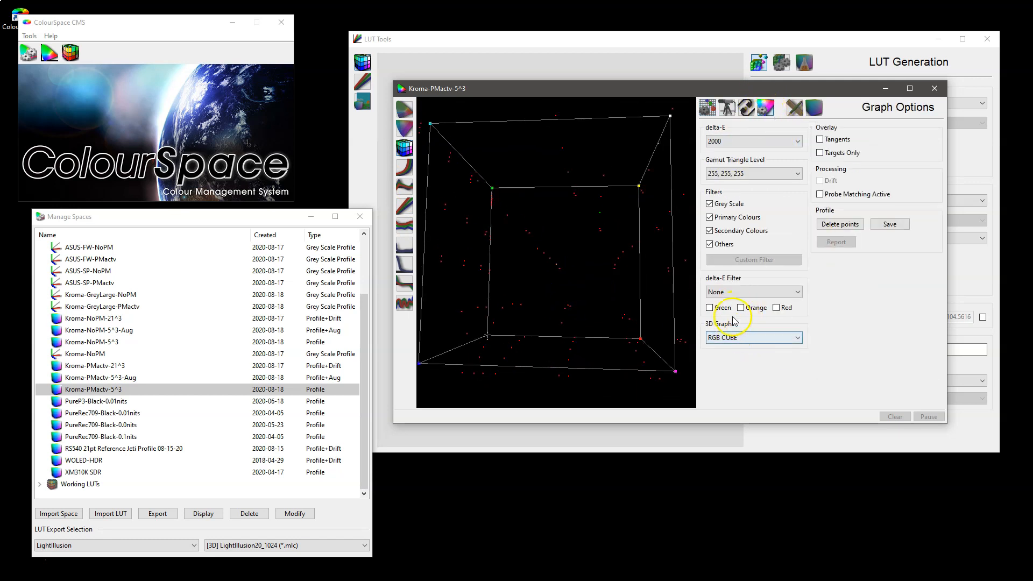
pyautogui.click(753, 338)
pyautogui.click(731, 350)
pyautogui.moveTo(547, 246); pyautogui.dragTo(549, 286)
pyautogui.moveTo(586, 230); pyautogui.dragTo(640, 197)
pyautogui.moveTo(571, 246); pyautogui.dragTo(498, 267)
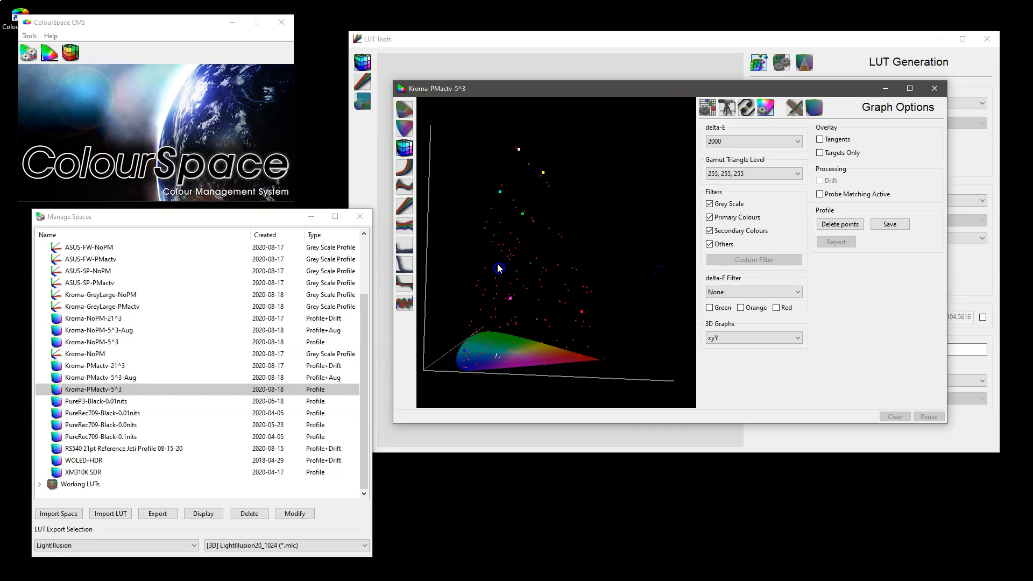
pyautogui.click(707, 107)
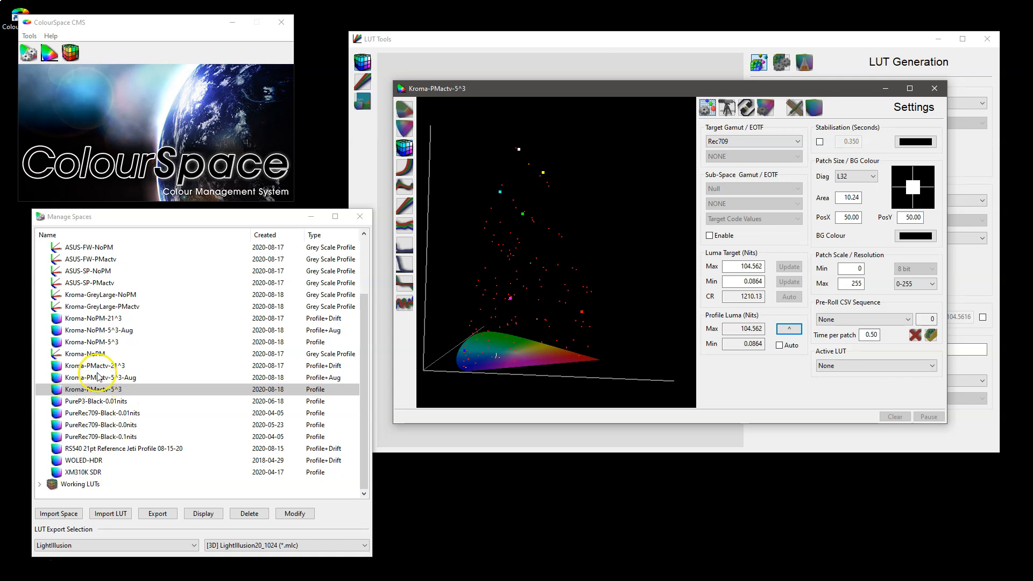
# Step: Open the Kroma-GreyLarge-PMactv grey scale profile clear of the profile list, and match its luma target to its profile luma
pyautogui.click(101, 307)
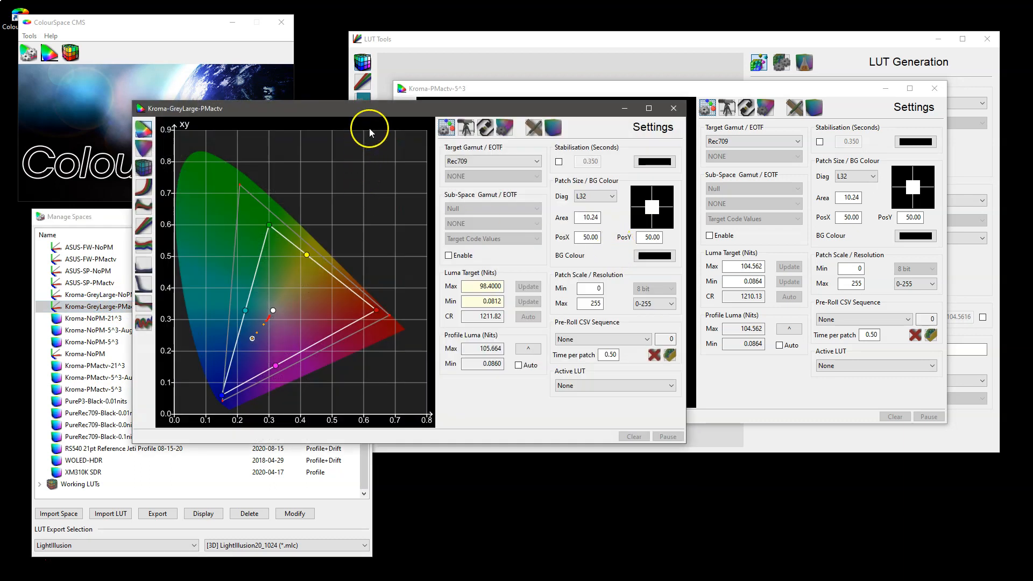
pyautogui.moveTo(339, 101); pyautogui.dragTo(553, 189)
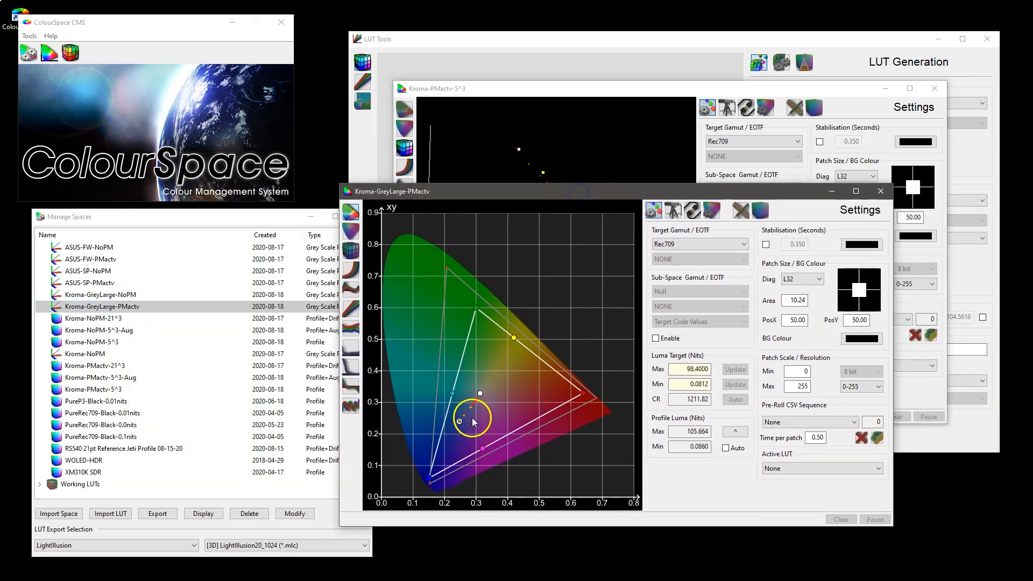
pyautogui.moveTo(493, 404)
pyautogui.mouseDown()
pyautogui.moveTo(511, 378)
pyautogui.moveTo(502, 388)
pyautogui.mouseUp()
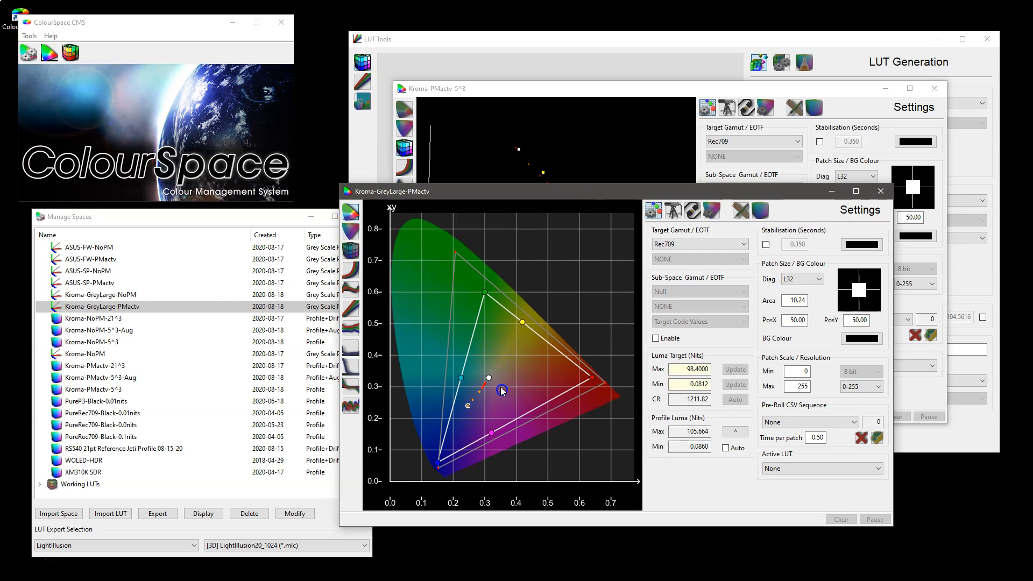
pyautogui.click(735, 432)
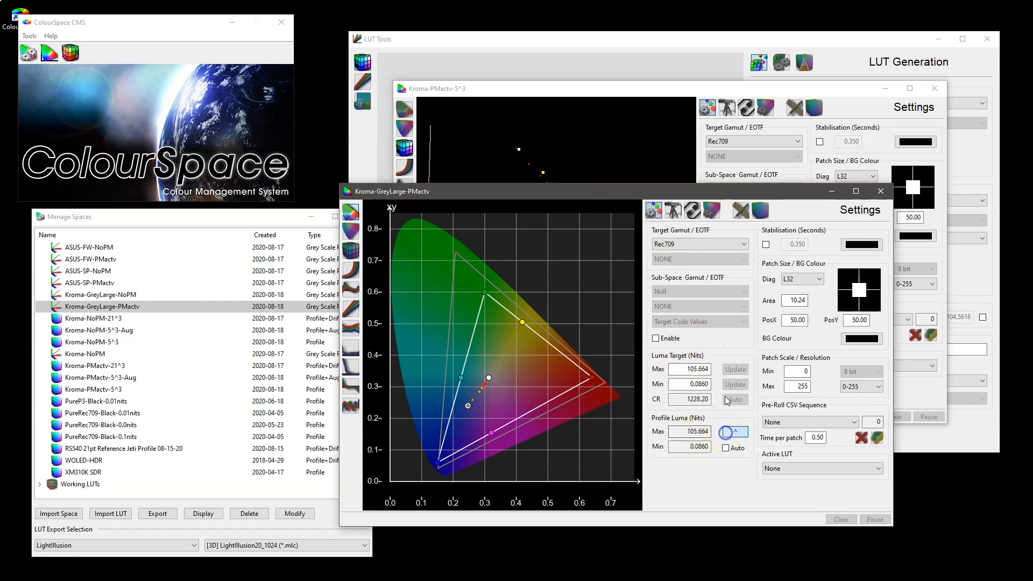
# Step: Examine the Kroma-GreyLarge-PMactv grey scale points from several angles in the 3D xyY graph, and close the profile
pyautogui.click(711, 214)
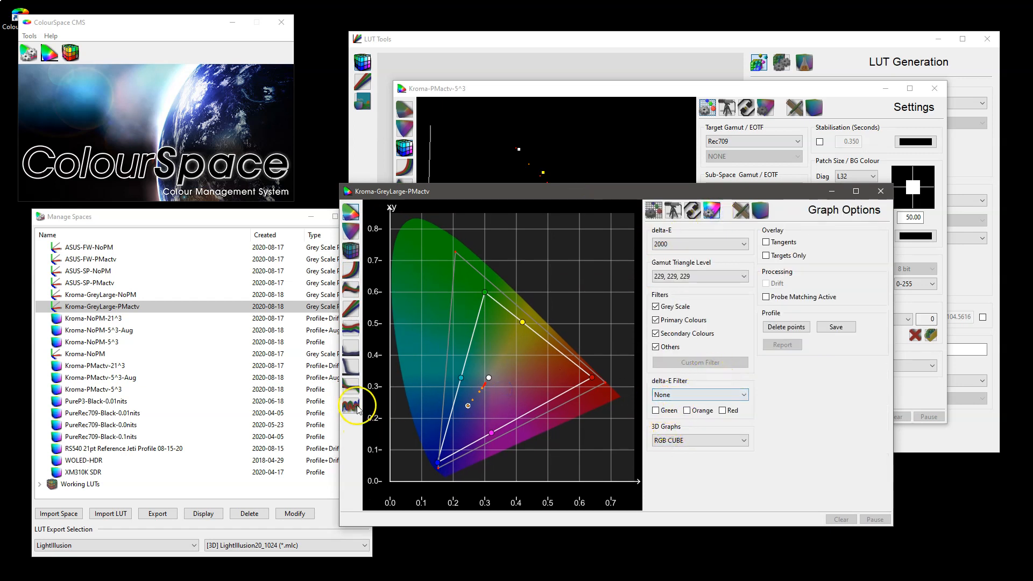
pyautogui.click(351, 250)
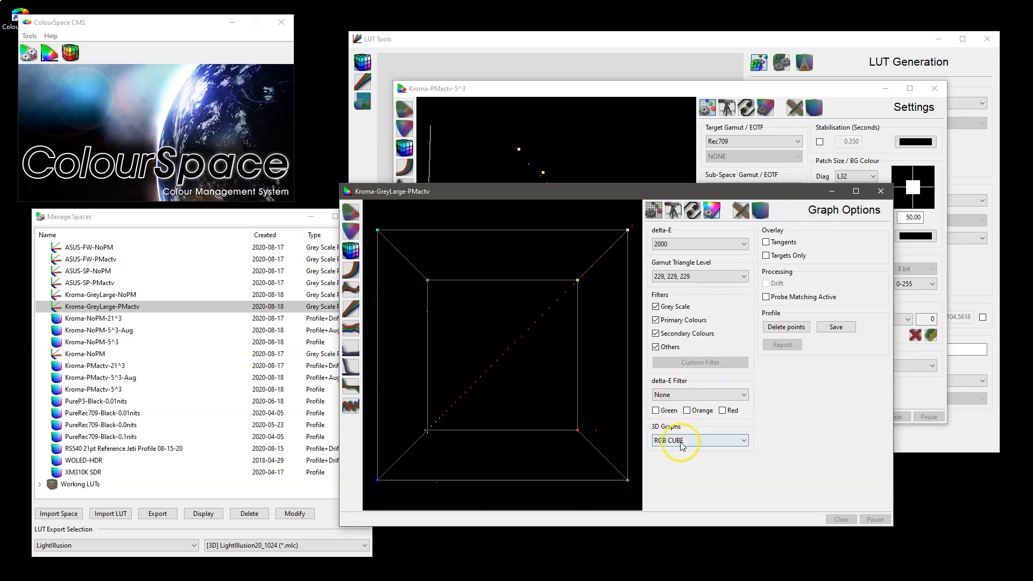
pyautogui.click(681, 445)
pyautogui.click(673, 452)
pyautogui.moveTo(532, 420); pyautogui.dragTo(586, 381)
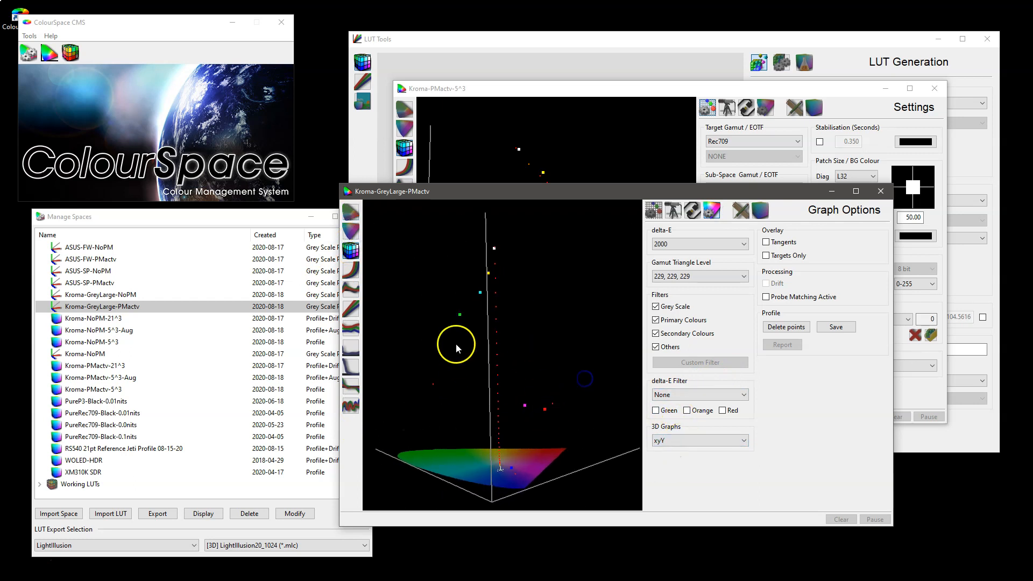
pyautogui.moveTo(456, 345); pyautogui.dragTo(409, 344)
pyautogui.moveTo(471, 470); pyautogui.dragTo(467, 455)
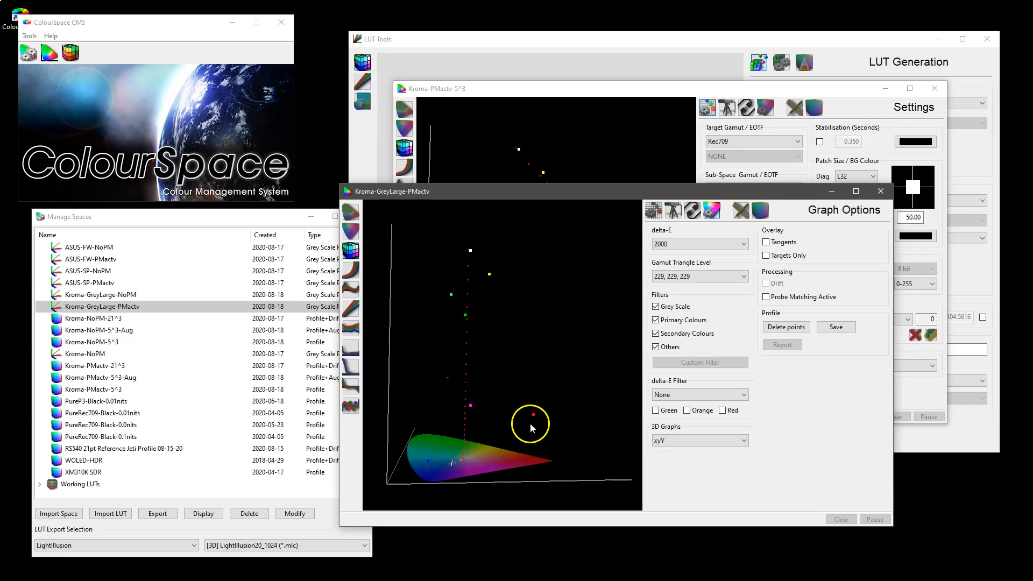
pyautogui.moveTo(516, 342); pyautogui.dragTo(531, 284)
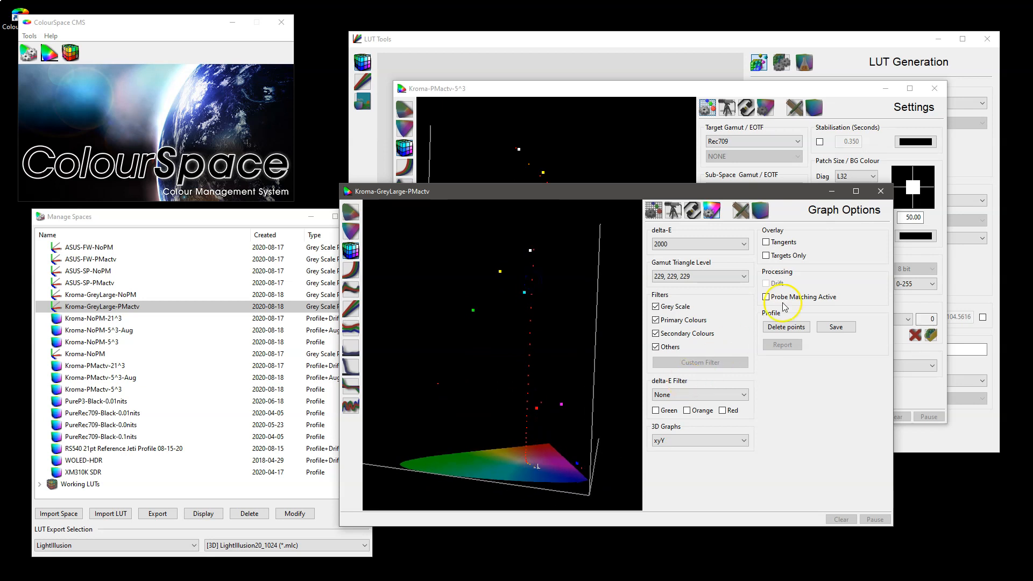
pyautogui.click(880, 191)
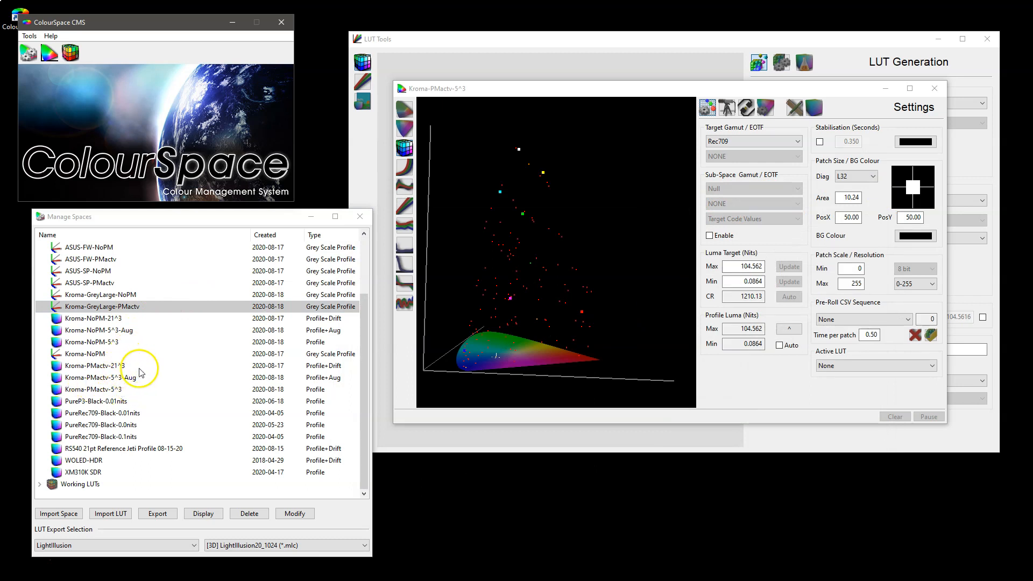
# Step: Modify the Kroma-PMactv-5^3 profile by adding Kroma-GreyLarge-PMactv as its source augmented data
pyautogui.click(115, 389)
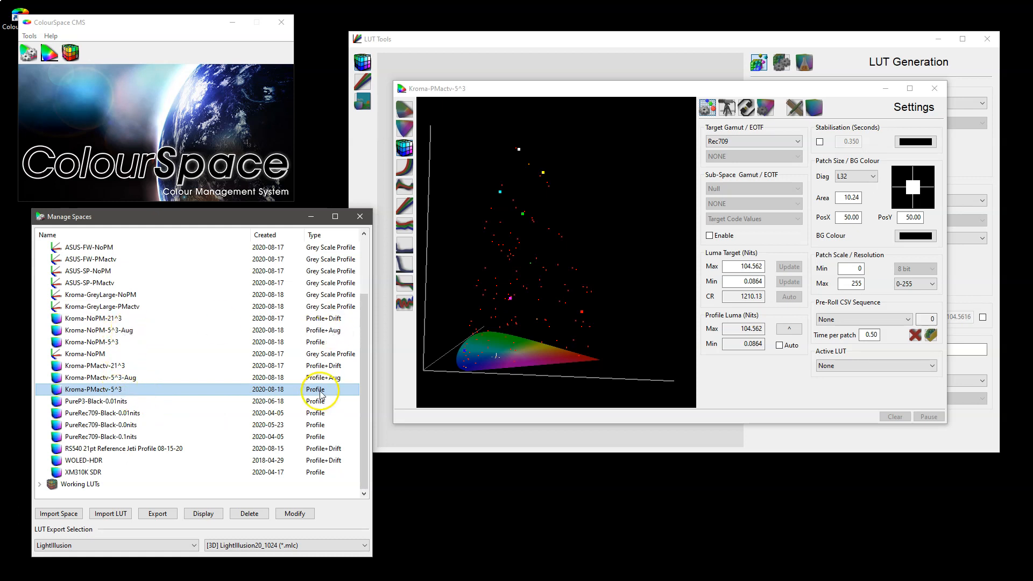
pyautogui.click(116, 391)
pyautogui.click(293, 514)
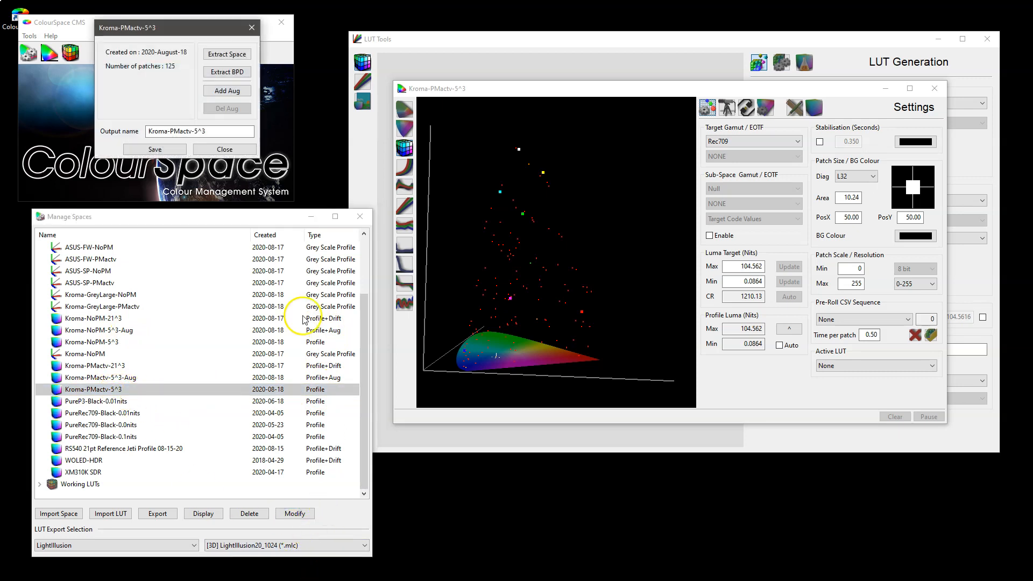
pyautogui.click(226, 91)
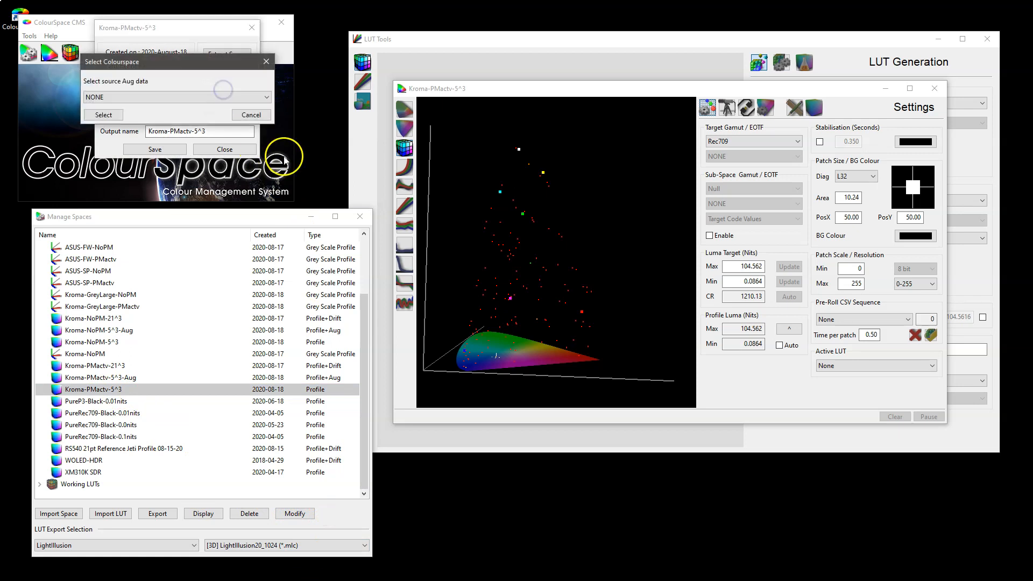
pyautogui.moveTo(171, 32); pyautogui.dragTo(363, 73)
pyautogui.click(371, 104)
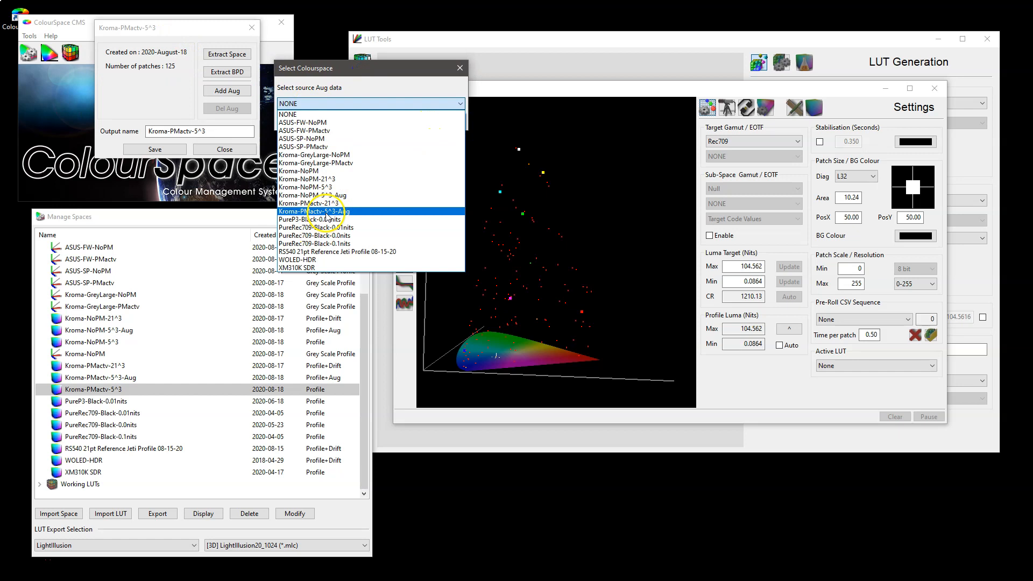
pyautogui.click(337, 163)
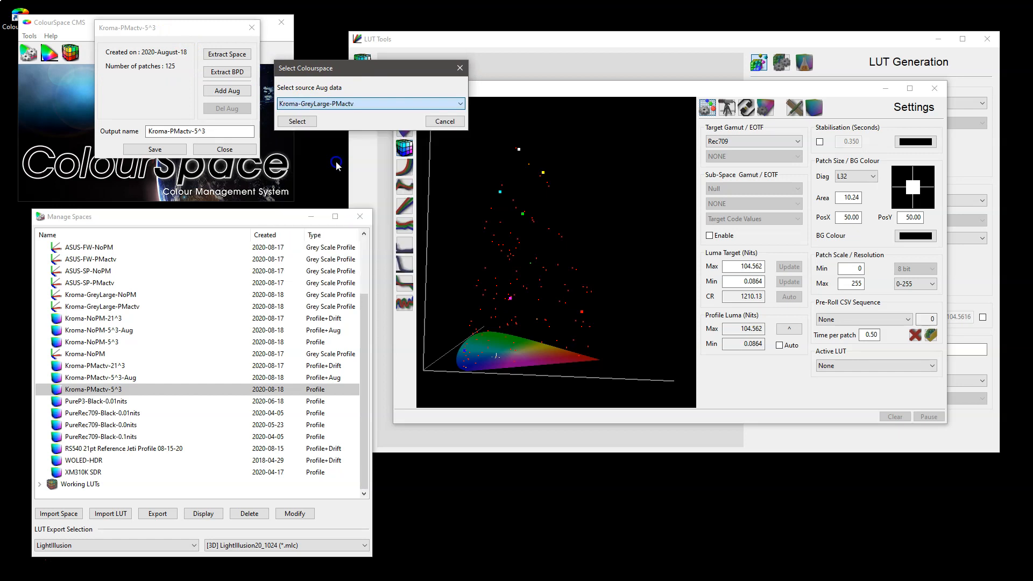
pyautogui.click(309, 127)
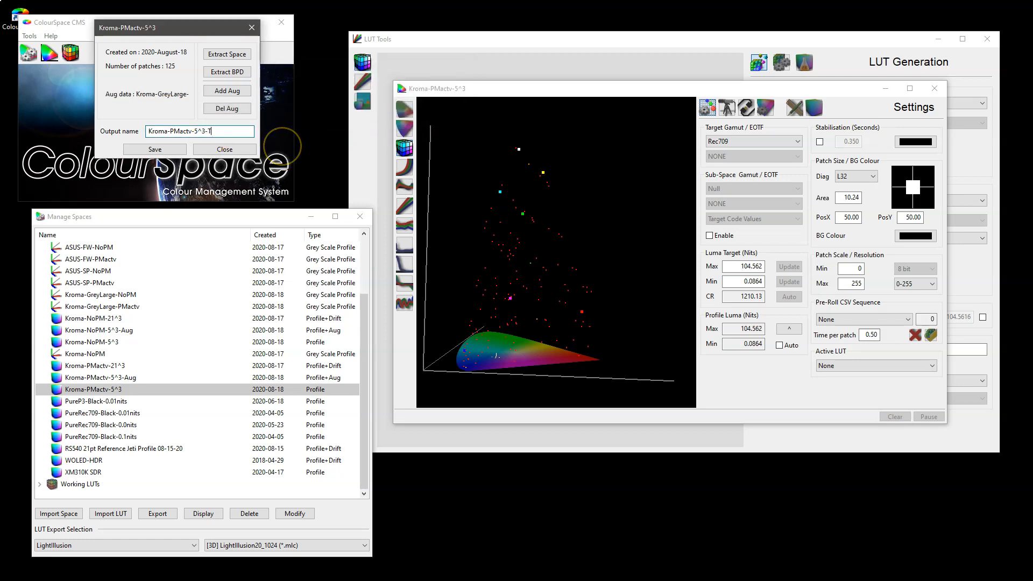
# Step: Save the augmented profile as Kroma-PMactv-5^3-TEST, select it in the profile list, and close the Kroma-PMactv-5^3 graph window
pyautogui.click(155, 149)
pyautogui.scroll(-1, 365, 403)
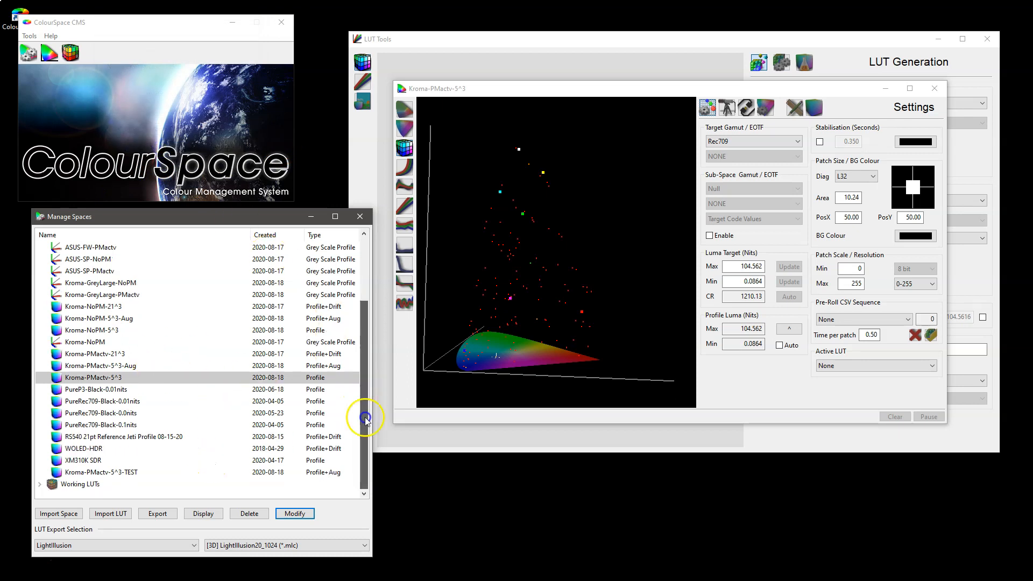
pyautogui.click(123, 473)
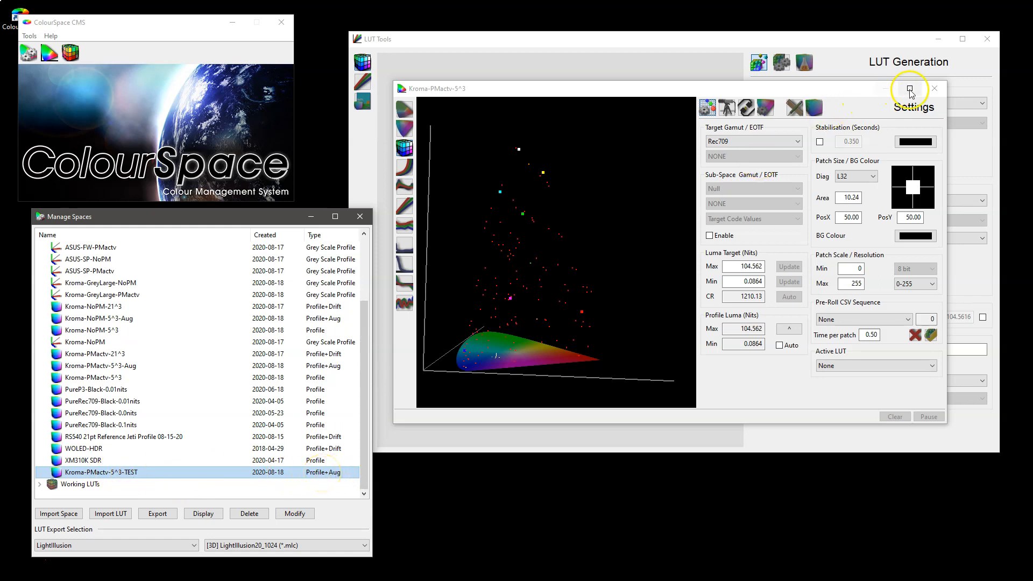
pyautogui.click(935, 89)
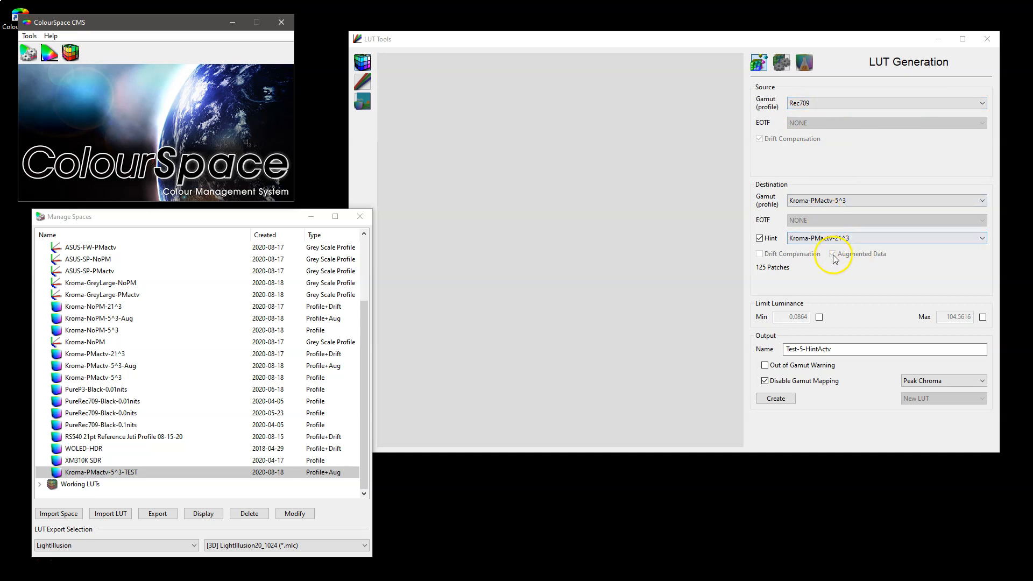
# Step: Disable the hint and set the destination gamut to Kroma-PMactv-5^3-TEST with Augmented Data enabled
pyautogui.click(764, 237)
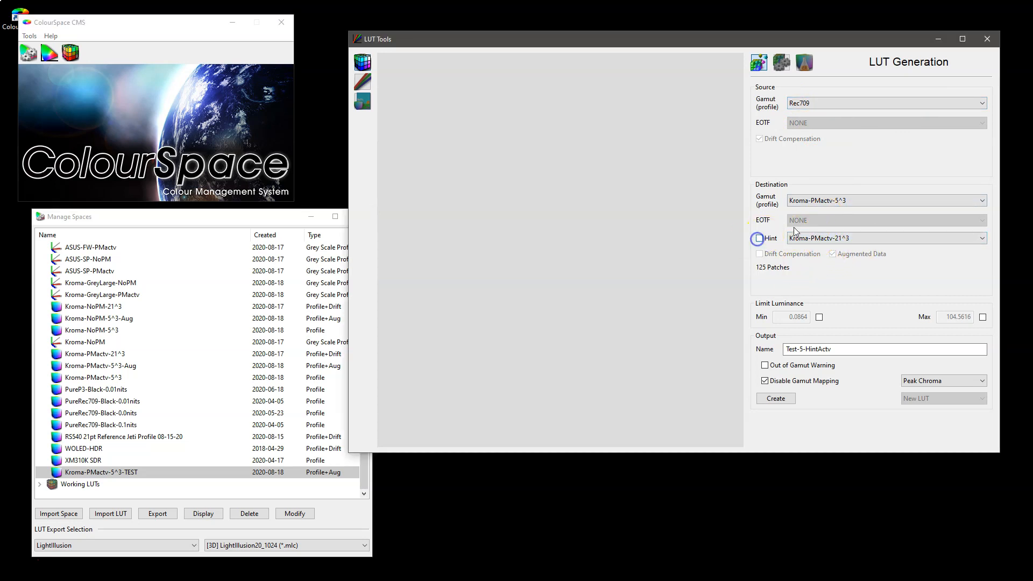
pyautogui.click(818, 201)
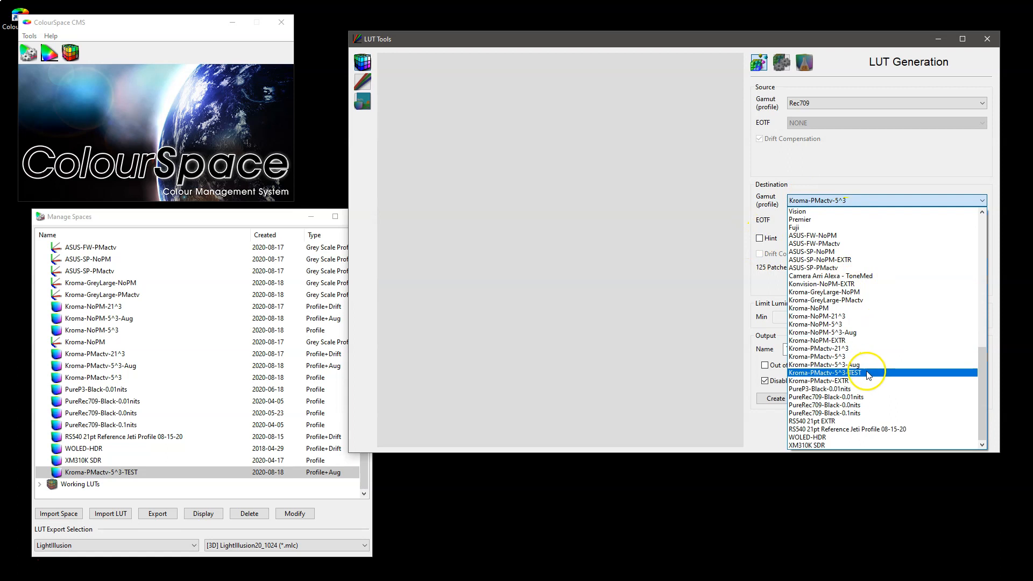
pyautogui.click(882, 372)
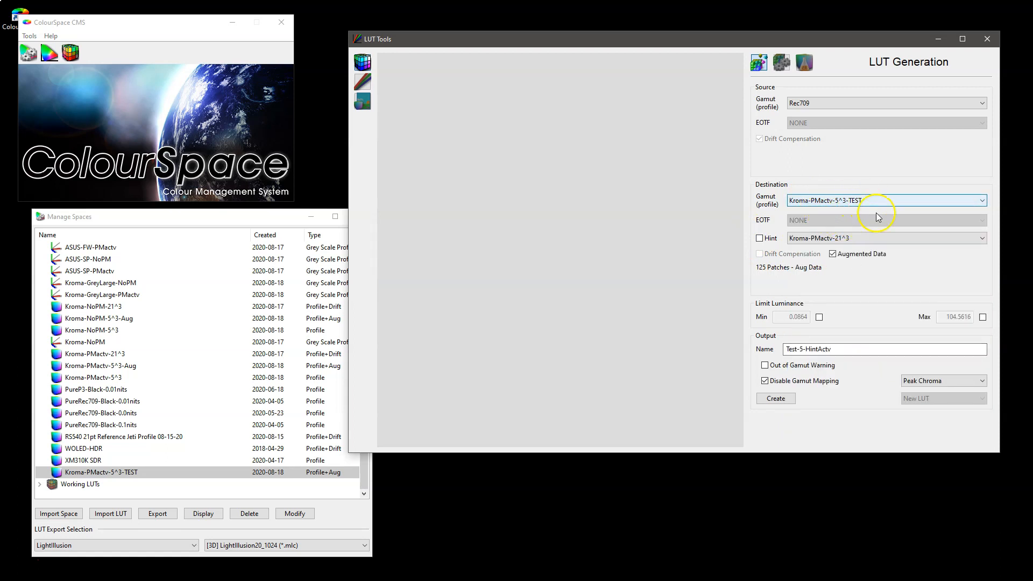
pyautogui.click(834, 255)
pyautogui.click(834, 254)
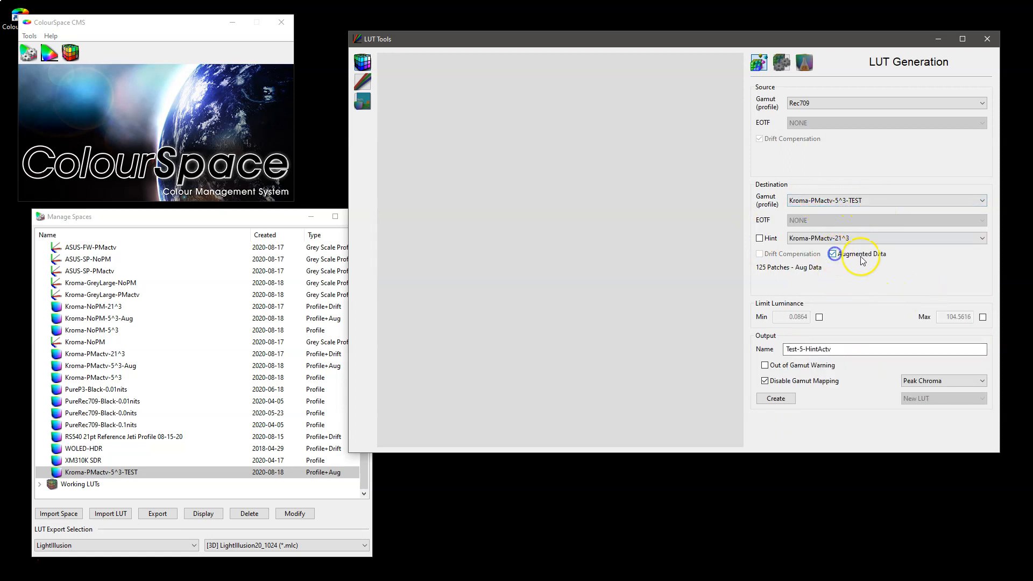
# Step: Name the output Test-6-Aug and create the LUT
pyautogui.press('BackSpace')
pyautogui.press('BackSpace')
pyautogui.press('BackSpace')
pyautogui.press('BackSpace')
pyautogui.press('BackSpace')
pyautogui.press('BackSpace')
pyautogui.press('BackSpace')
pyautogui.press('BackSpace')
pyautogui.press('BackSpace')
pyautogui.press('BackSpace')
pyautogui.write('6-Aug')
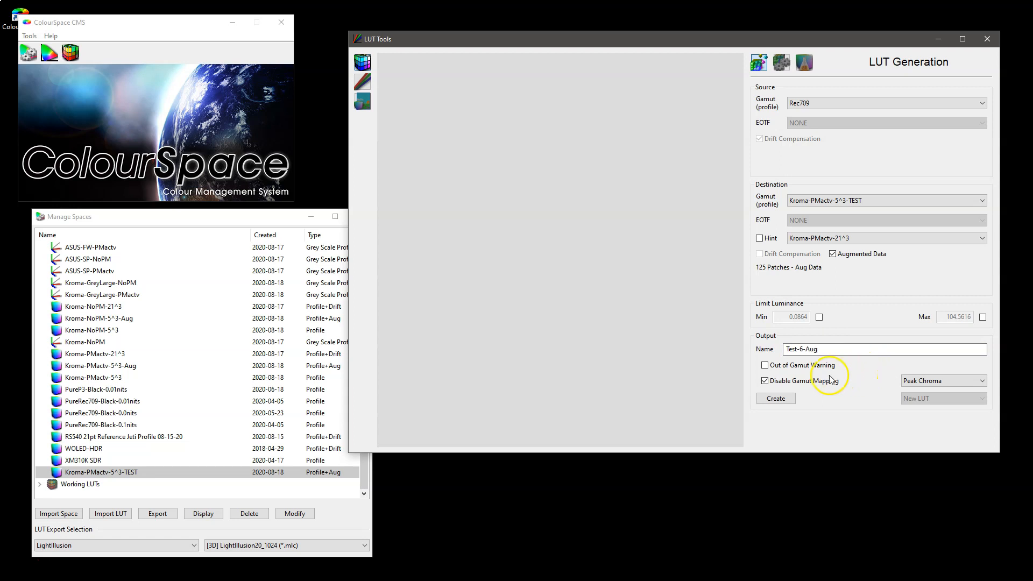
pyautogui.click(775, 397)
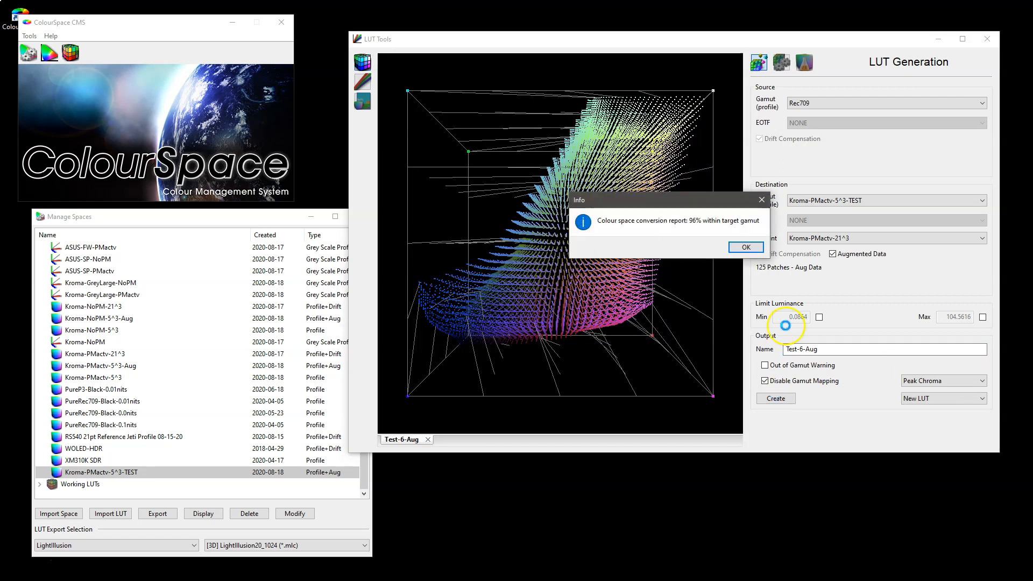
# Step: Disable Augmented Data, rename the output as Test-6-NoAug, and create the LUT
pyautogui.click(746, 247)
pyautogui.click(832, 252)
pyautogui.click(829, 349)
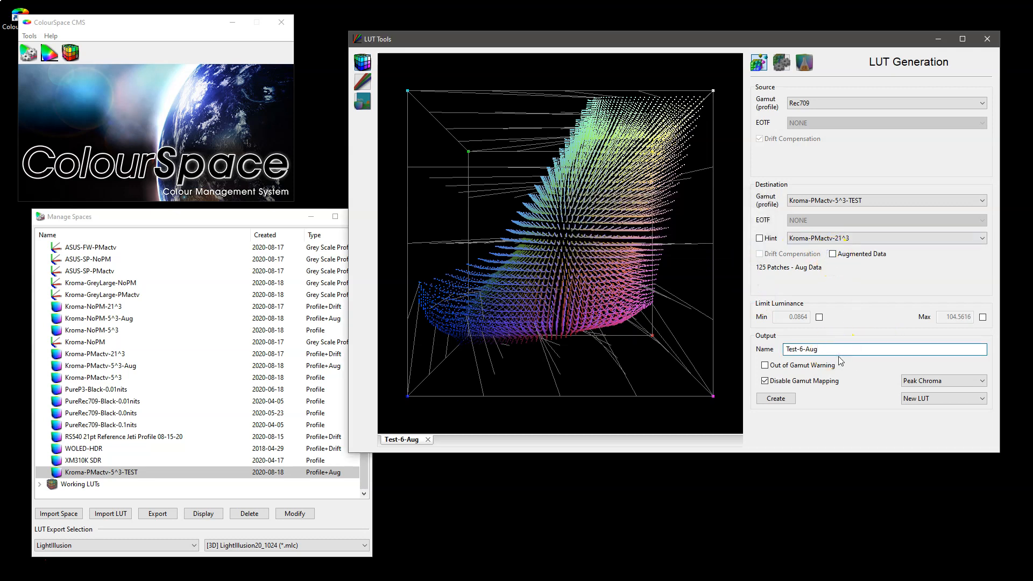
pyautogui.press('Left')
pyautogui.press('Left')
pyautogui.press('Left')
pyautogui.write('Mo')
pyautogui.press('BackSpace')
pyautogui.press('BackSpace')
pyautogui.write('No')
pyautogui.click(778, 400)
pyautogui.click(782, 398)
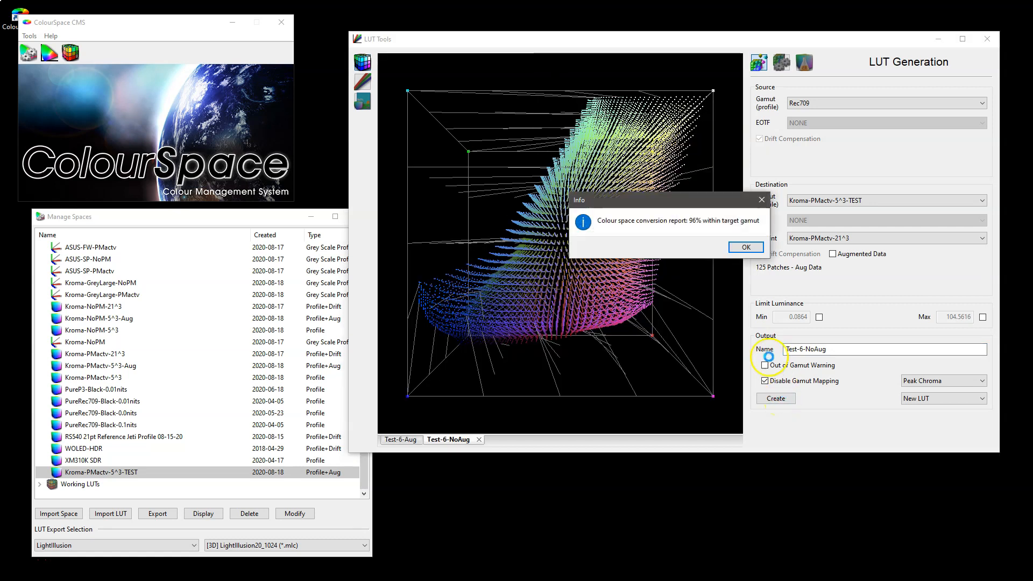
pyautogui.click(749, 248)
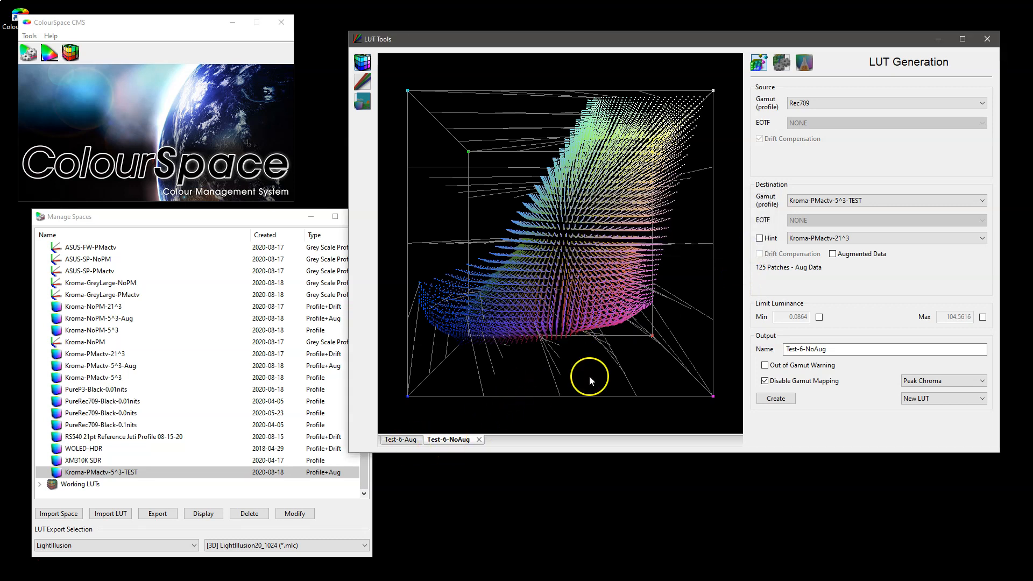
# Step: Compare the 3D cube views of the Test-6-Aug and Test-6-NoAug LUTs
pyautogui.click(408, 441)
pyautogui.click(451, 441)
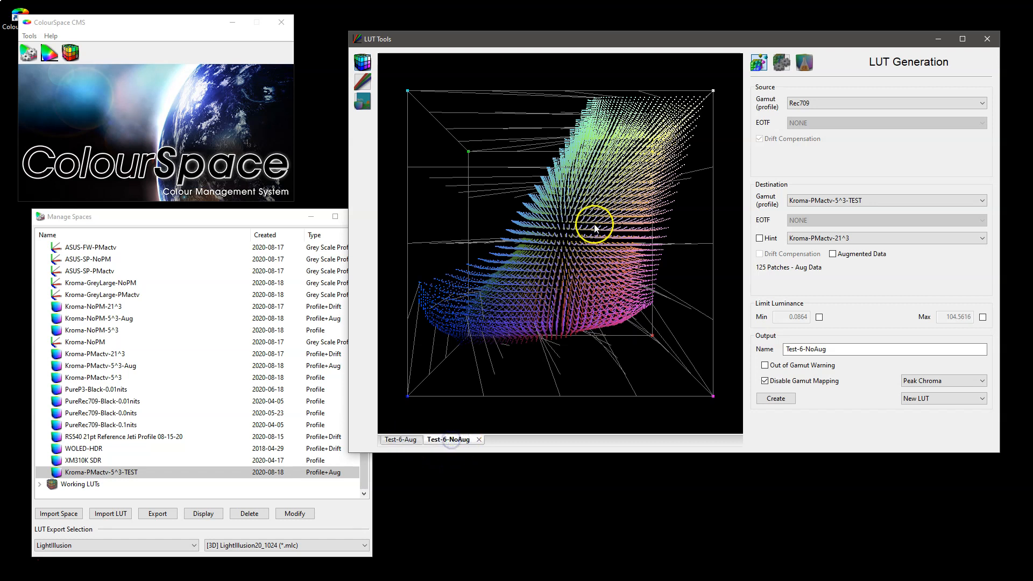
pyautogui.click(406, 440)
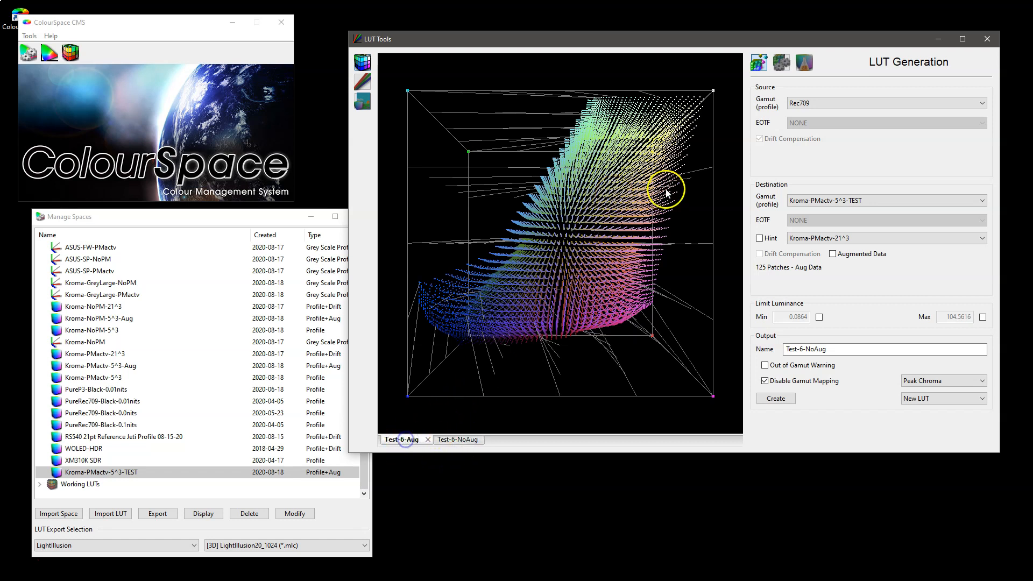
pyautogui.click(459, 441)
pyautogui.click(408, 440)
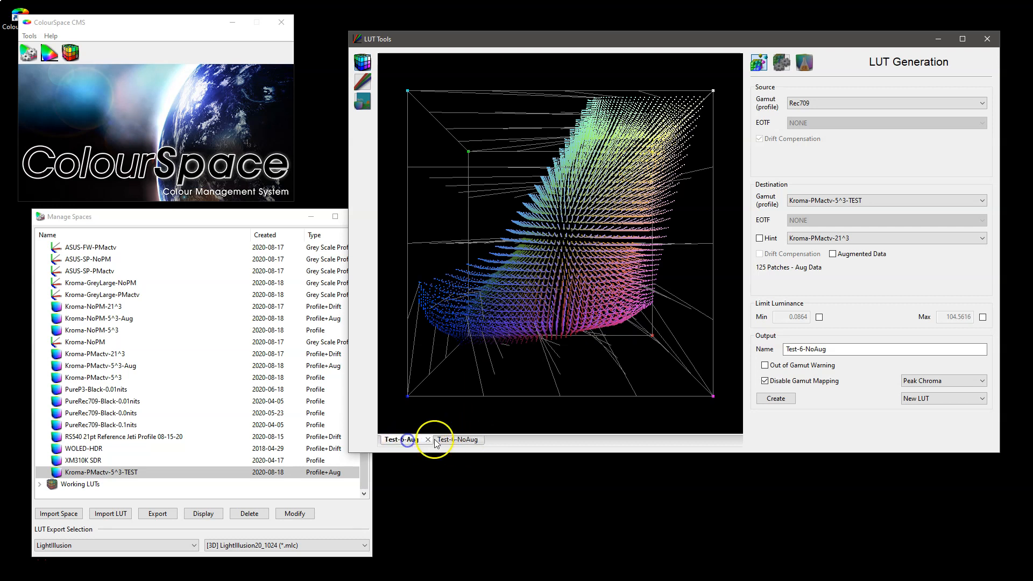
pyautogui.click(457, 439)
pyautogui.click(398, 440)
pyautogui.click(452, 439)
# Step: Display the LUT curve graphs and compare the curves of Test-6-Aug and Test-6-NoAug
pyautogui.click(363, 83)
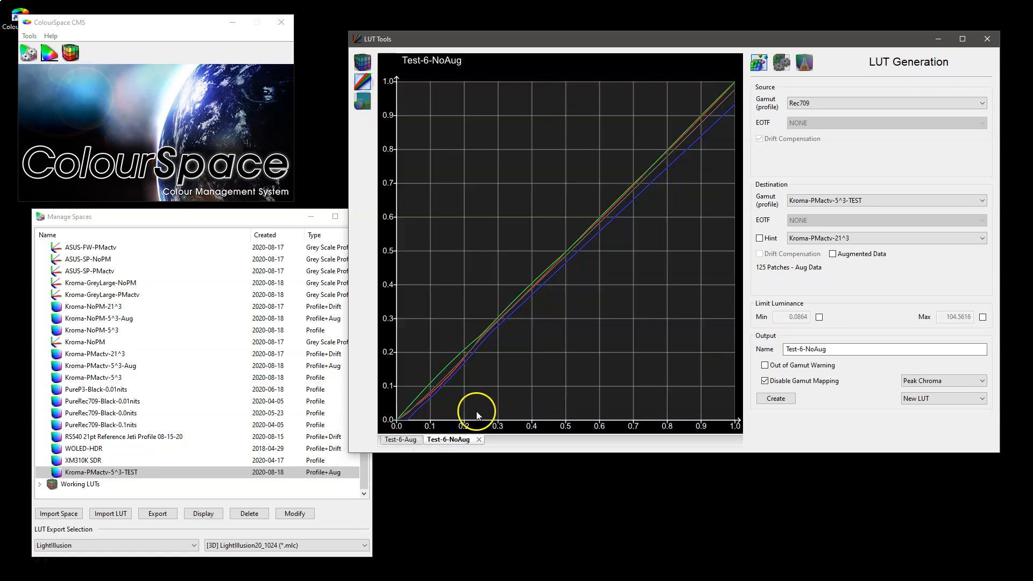
pyautogui.click(403, 440)
pyautogui.click(363, 83)
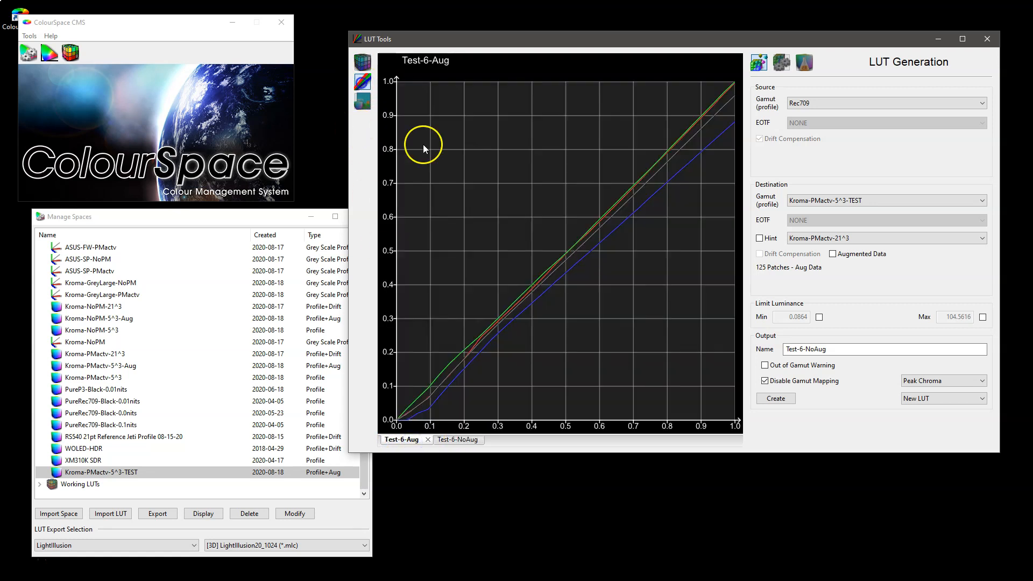
pyautogui.click(458, 440)
pyautogui.click(412, 442)
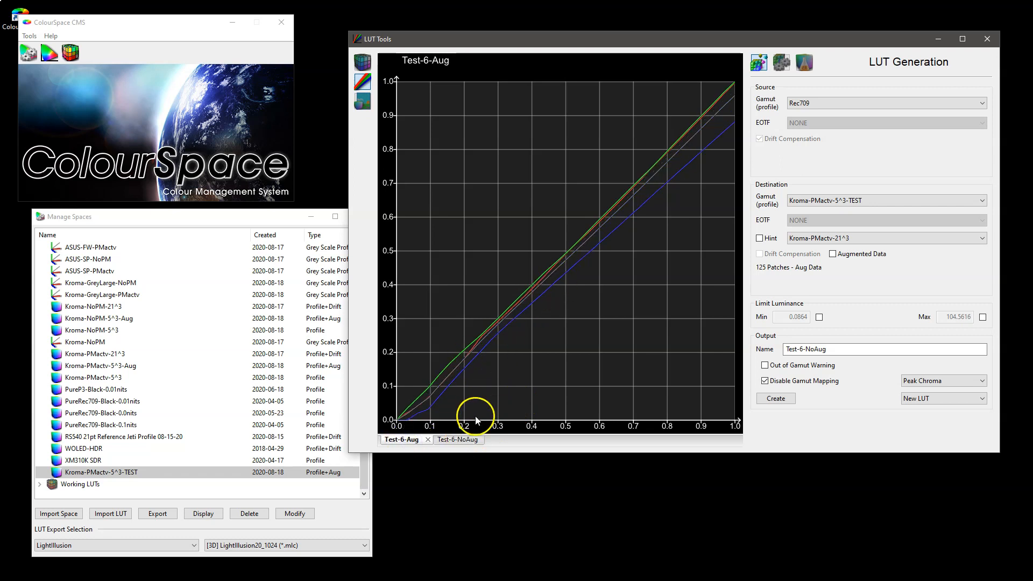
pyautogui.click(458, 440)
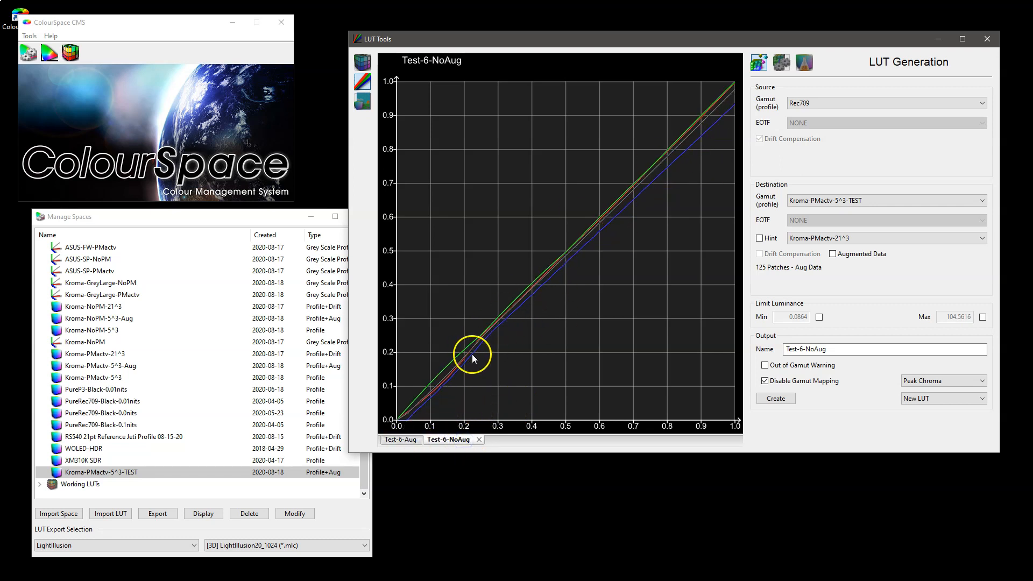
pyautogui.click(405, 440)
pyautogui.click(462, 440)
pyautogui.click(409, 441)
pyautogui.click(449, 439)
pyautogui.click(410, 440)
pyautogui.click(458, 439)
pyautogui.click(713, 316)
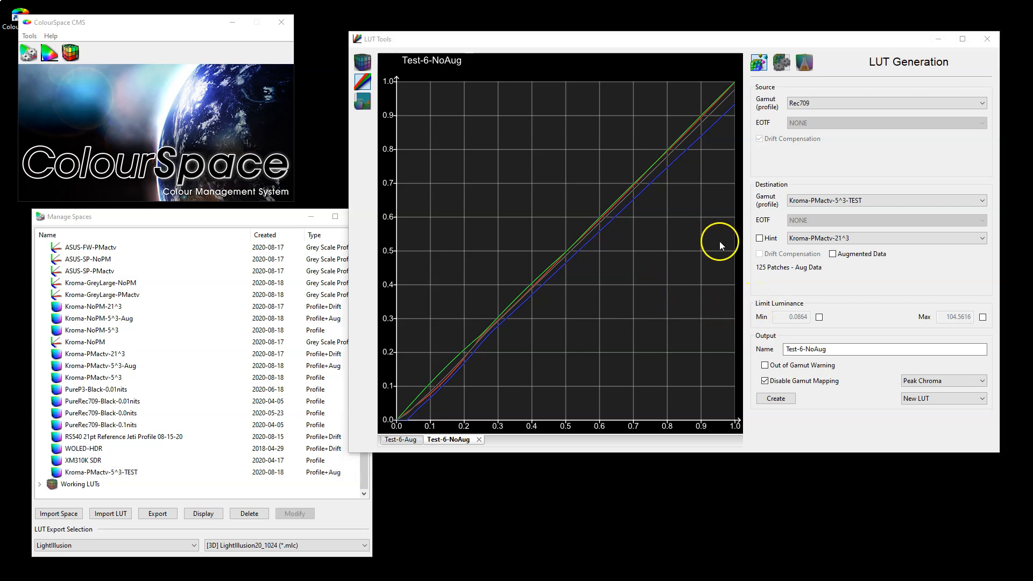
pyautogui.click(916, 380)
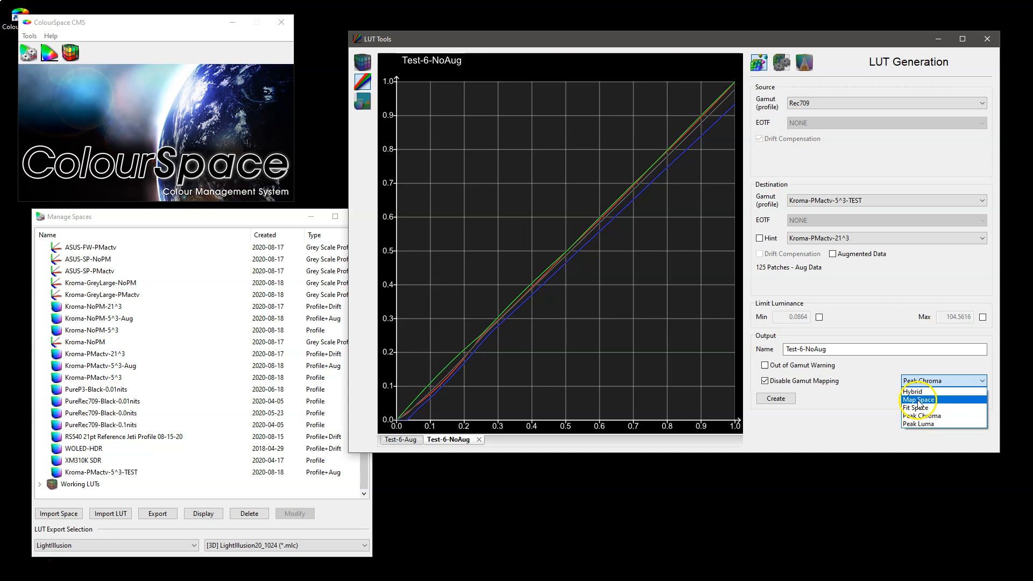
pyautogui.click(919, 380)
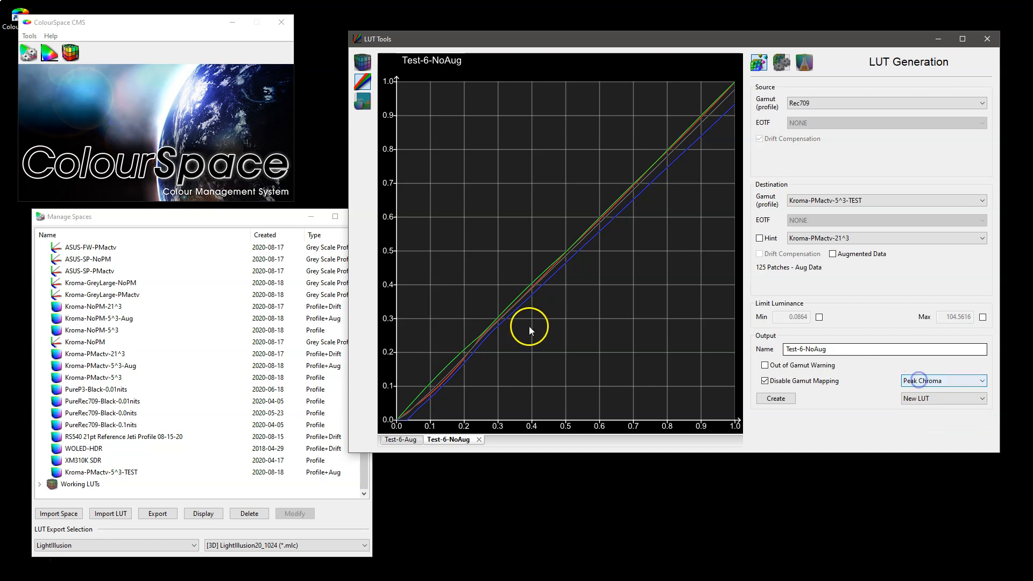
# Step: Close both open LUT views and delete Test-6-Aug and Test-6-NoAug from the Working LUTs
pyautogui.click(479, 440)
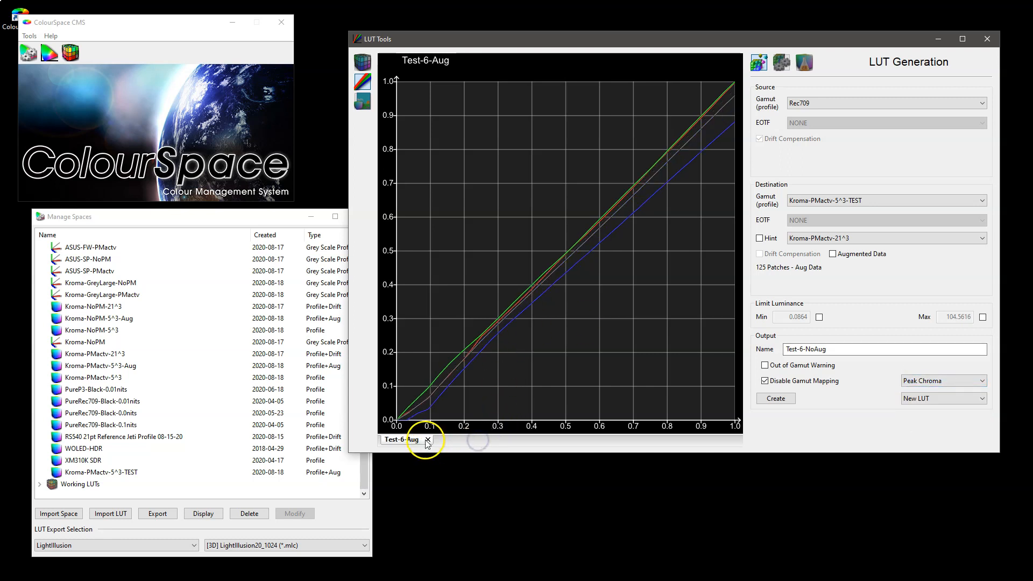
pyautogui.click(428, 440)
pyautogui.click(39, 484)
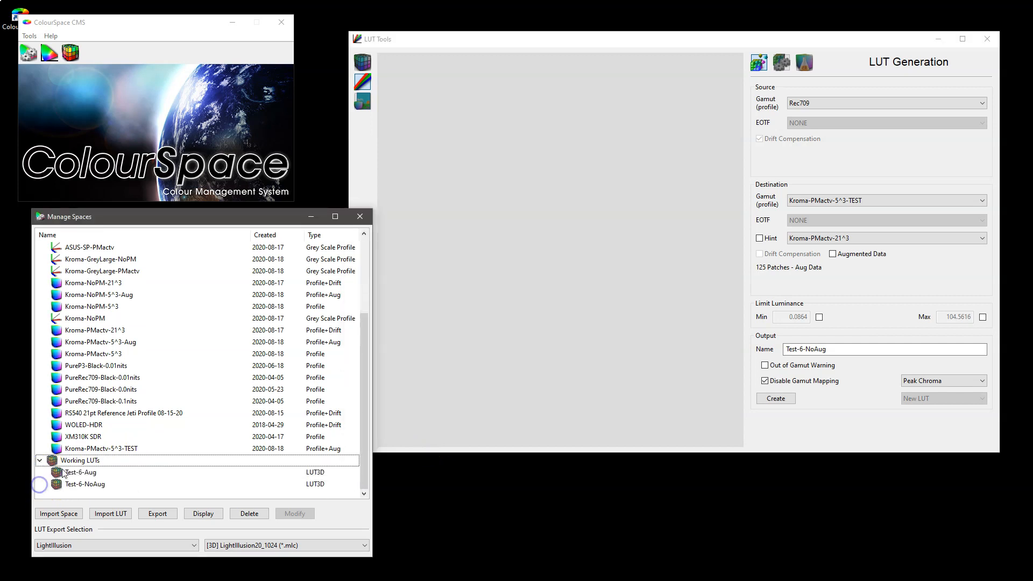
pyautogui.click(81, 472)
pyautogui.keyDown('shift'); pyautogui.click(83, 484); pyautogui.keyUp('shift')
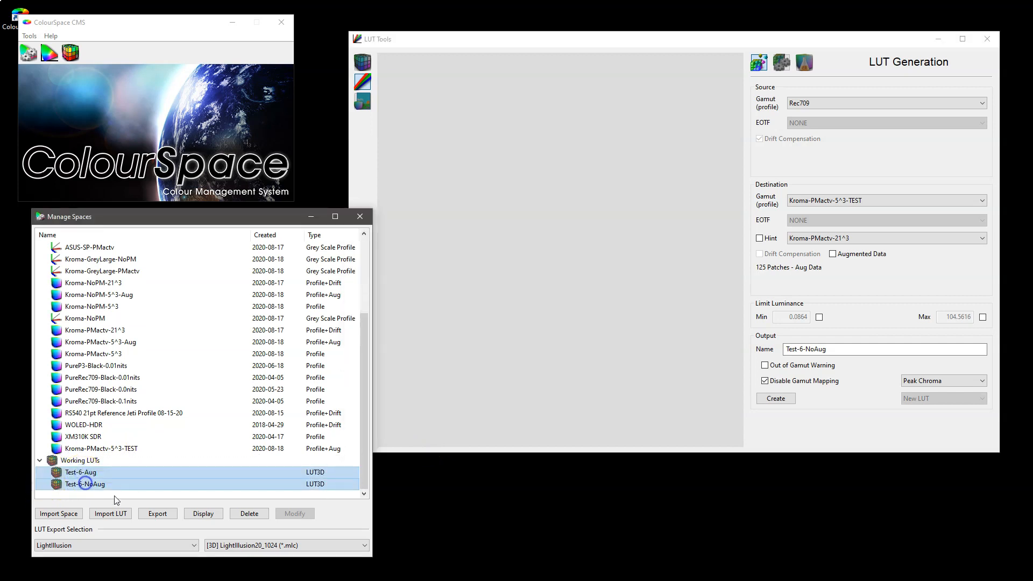
pyautogui.click(250, 514)
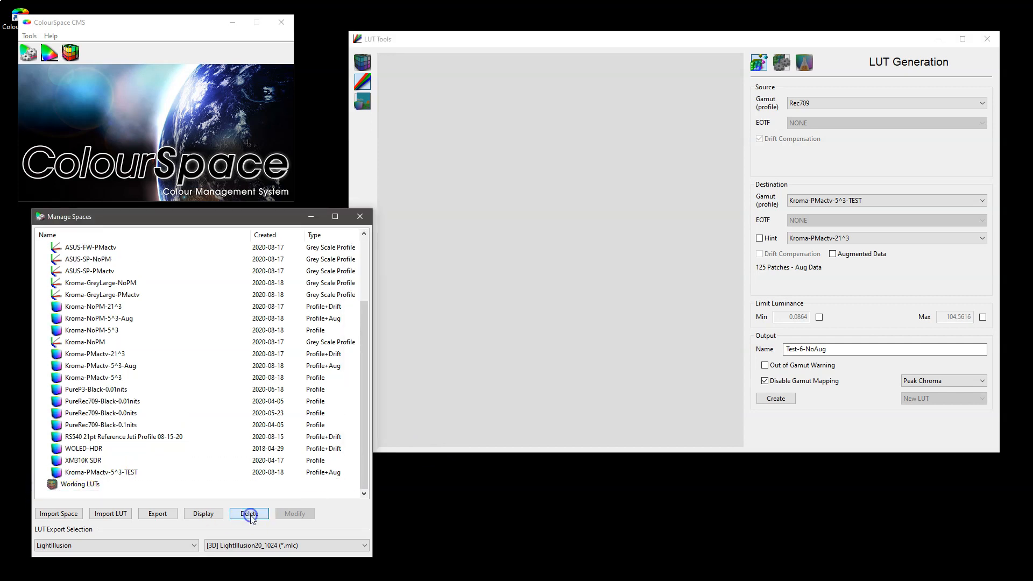
pyautogui.click(920, 384)
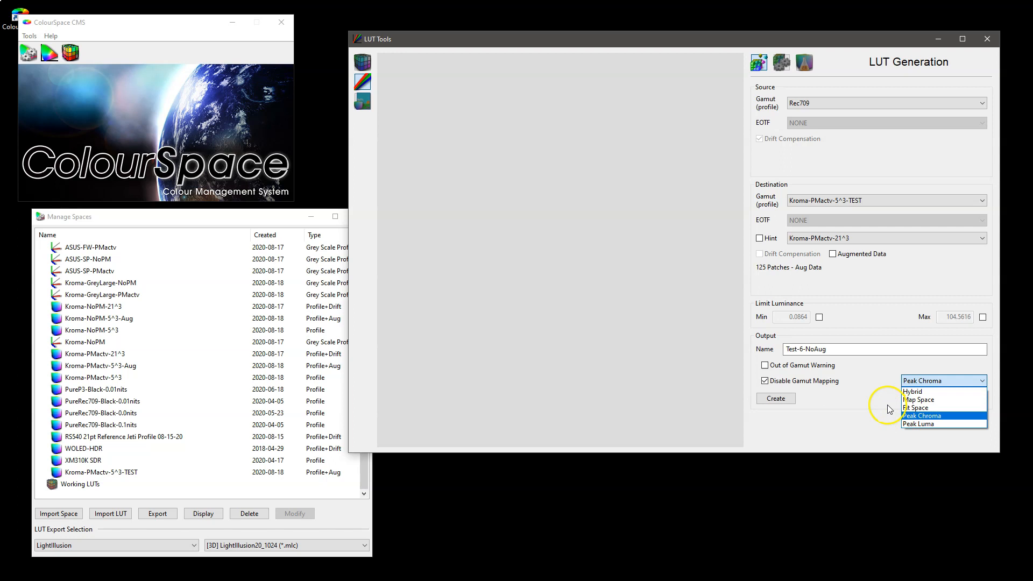
pyautogui.click(885, 383)
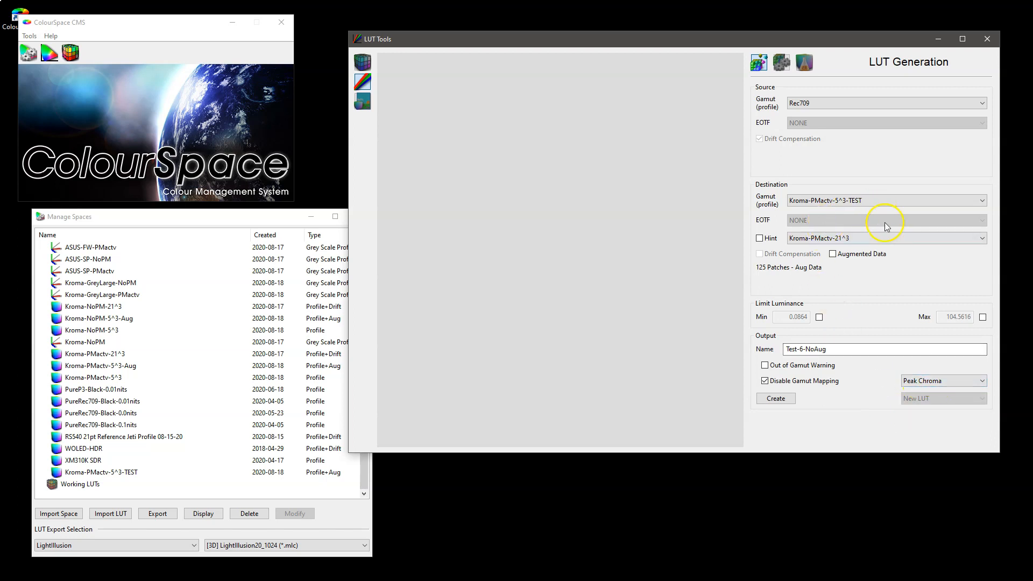
# Step: Set the destination gamut to Kroma-PMactv-21^3 and the hint profile to NONE
pyautogui.click(808, 203)
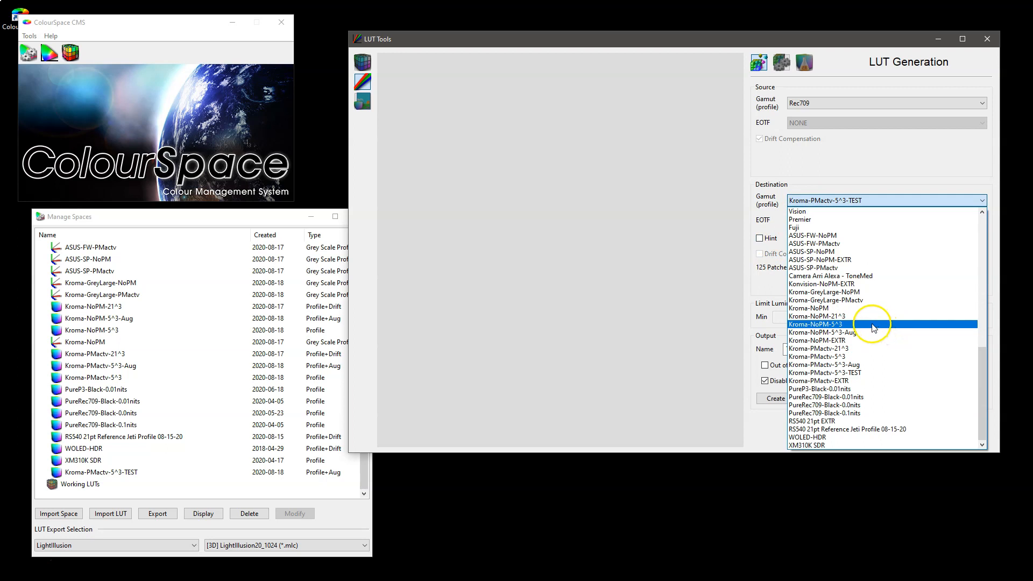
pyautogui.click(839, 348)
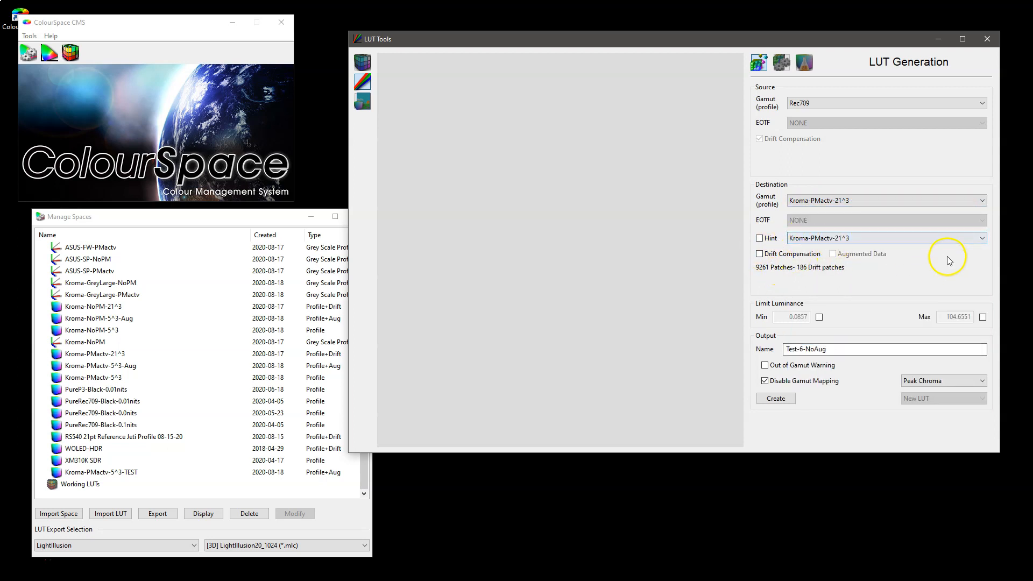
pyautogui.click(936, 238)
pyautogui.click(825, 249)
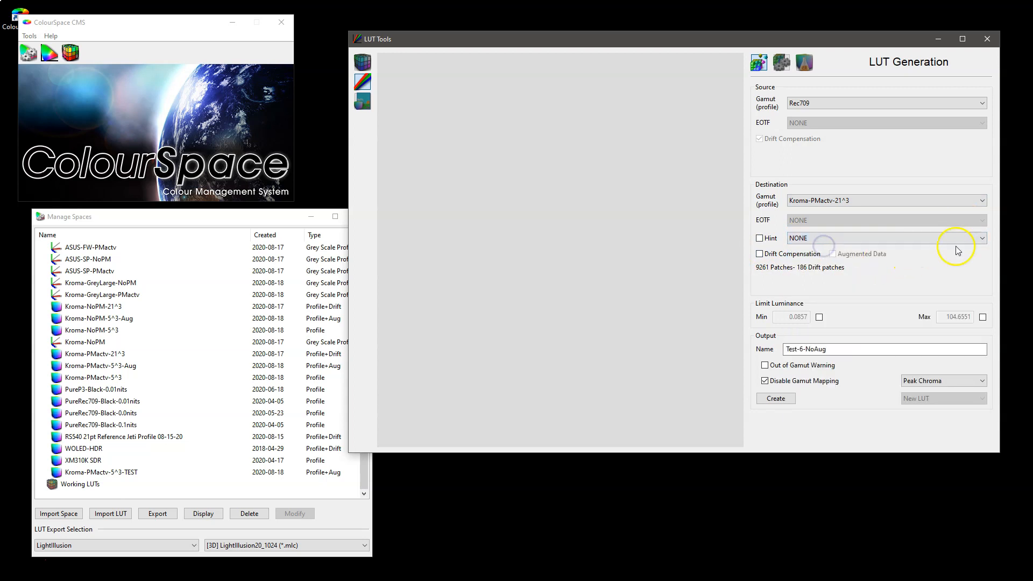
# Step: Name the output Test-1 and create the LUT with the Peak Chroma conversion
pyautogui.moveTo(835, 348); pyautogui.dragTo(751, 349)
pyautogui.write('Teat')
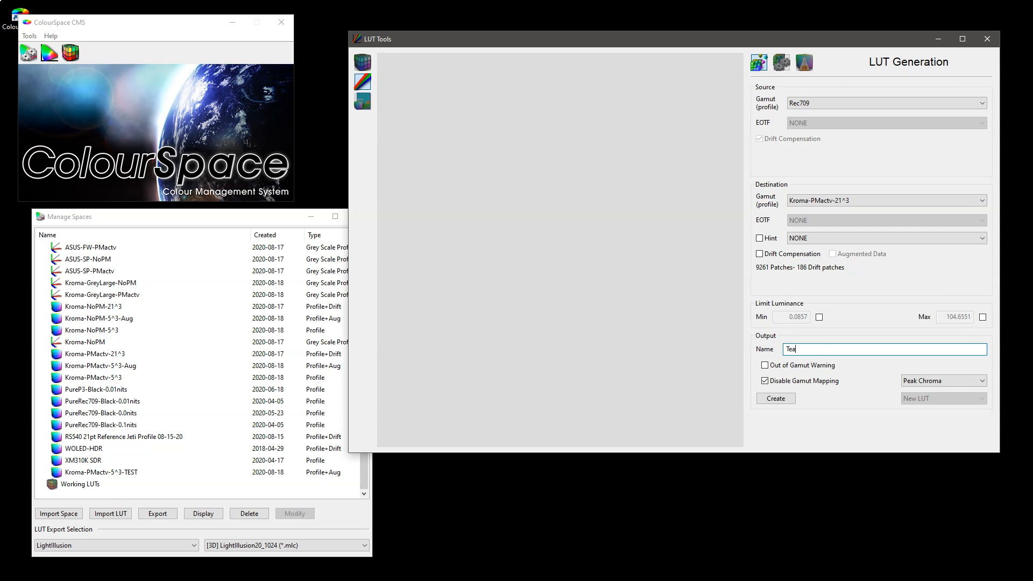
pyautogui.press('BackSpace')
pyautogui.press('BackSpace')
pyautogui.write('st-1')
pyautogui.click(780, 399)
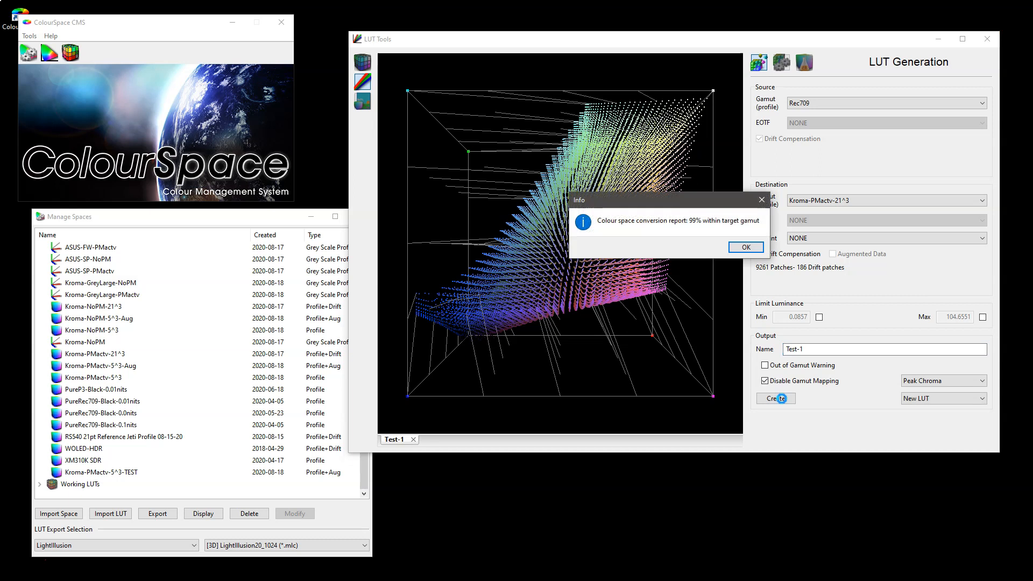
pyautogui.click(746, 248)
# Step: Name the output Test-2, change the conversion type to Fit Space, and create the LUT
pyautogui.click(811, 349)
pyautogui.press('BackSpace')
pyautogui.write('2')
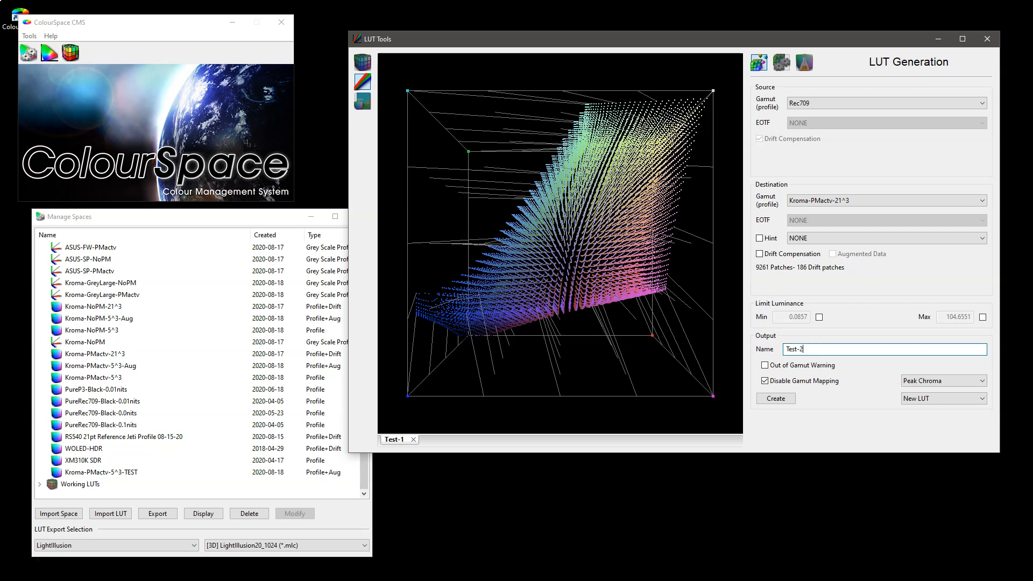
pyautogui.click(928, 381)
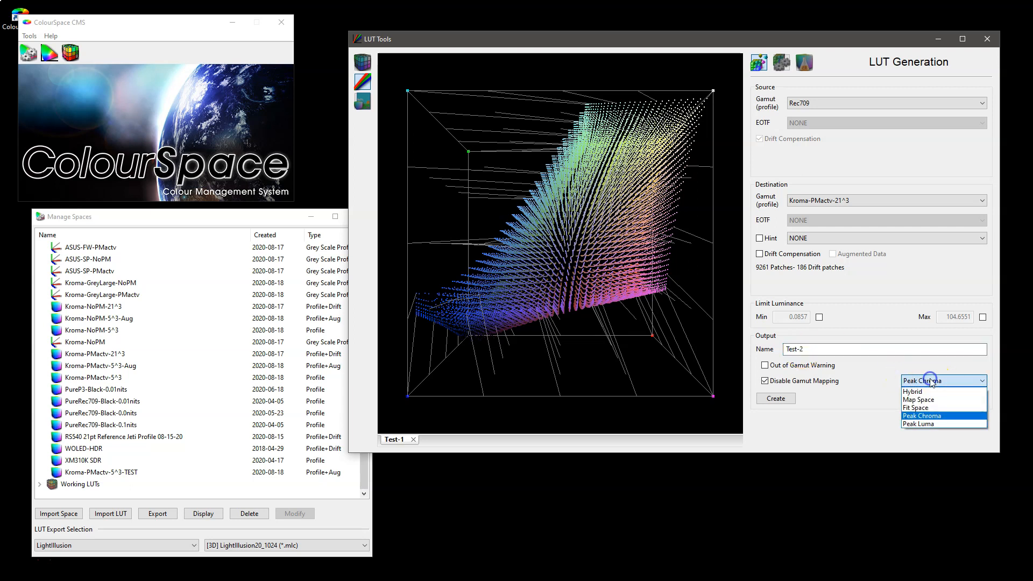
pyautogui.click(926, 409)
pyautogui.click(776, 398)
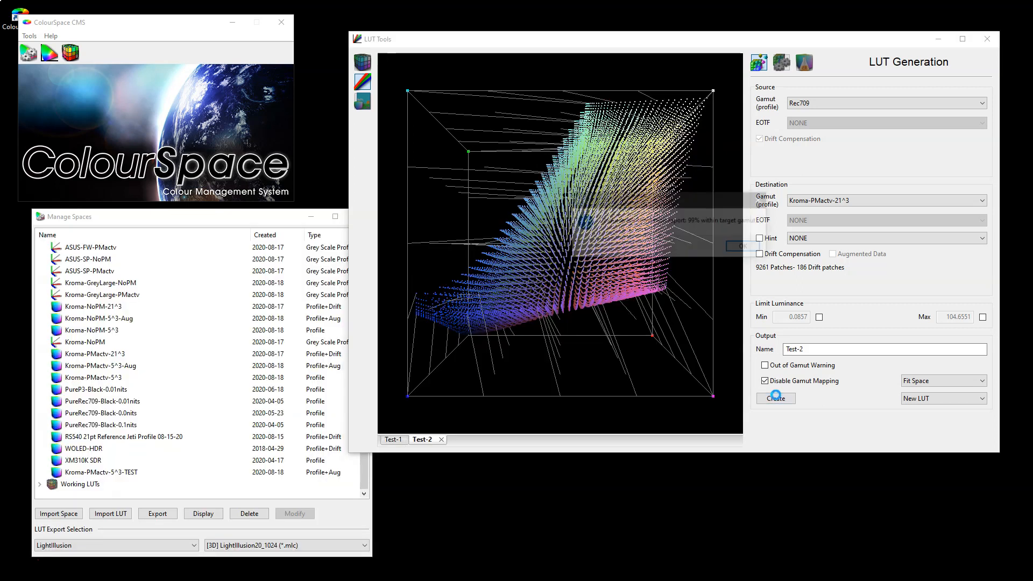
pyautogui.click(744, 246)
# Step: Name the output Test-3, change the conversion type to Map Space, and create the LUT
pyautogui.click(813, 348)
pyautogui.press('BackSpace')
pyautogui.write('3')
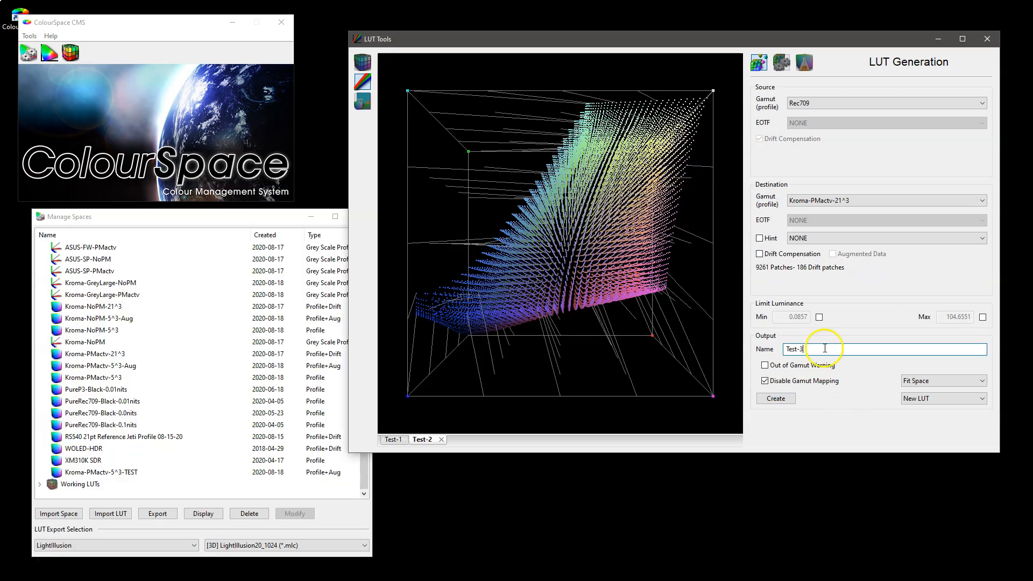
pyautogui.click(931, 380)
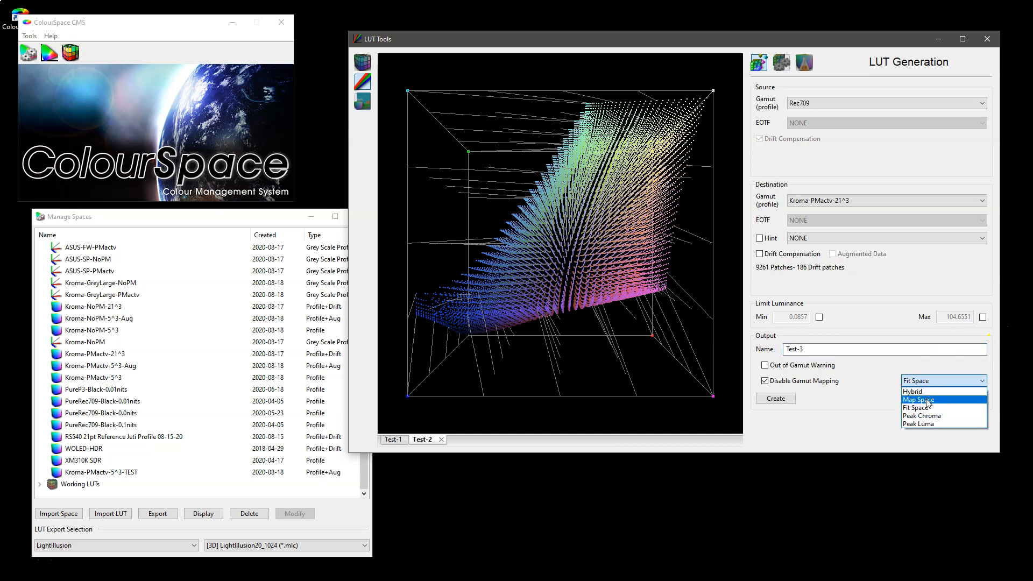
pyautogui.click(918, 399)
pyautogui.click(775, 401)
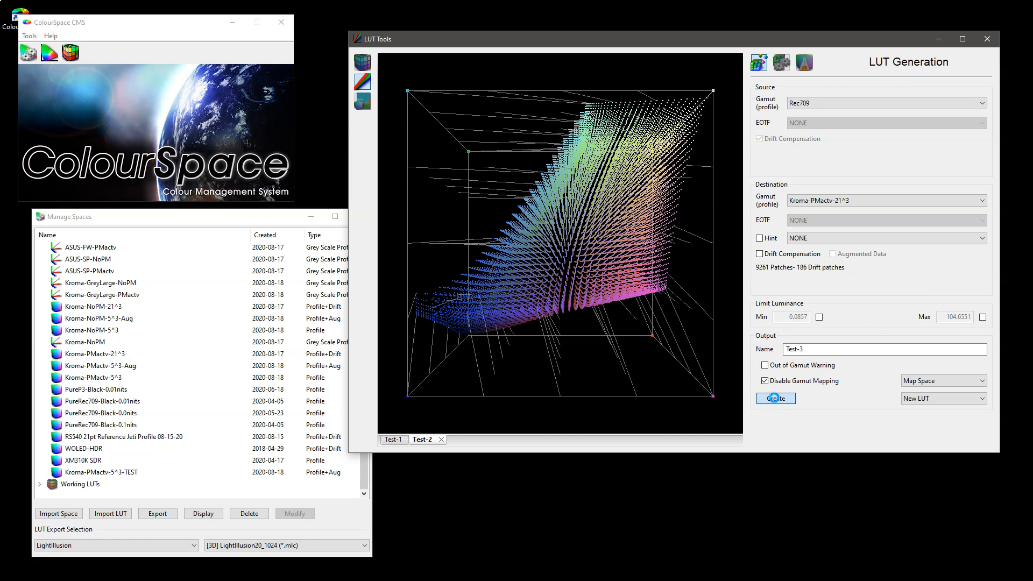
pyautogui.click(774, 397)
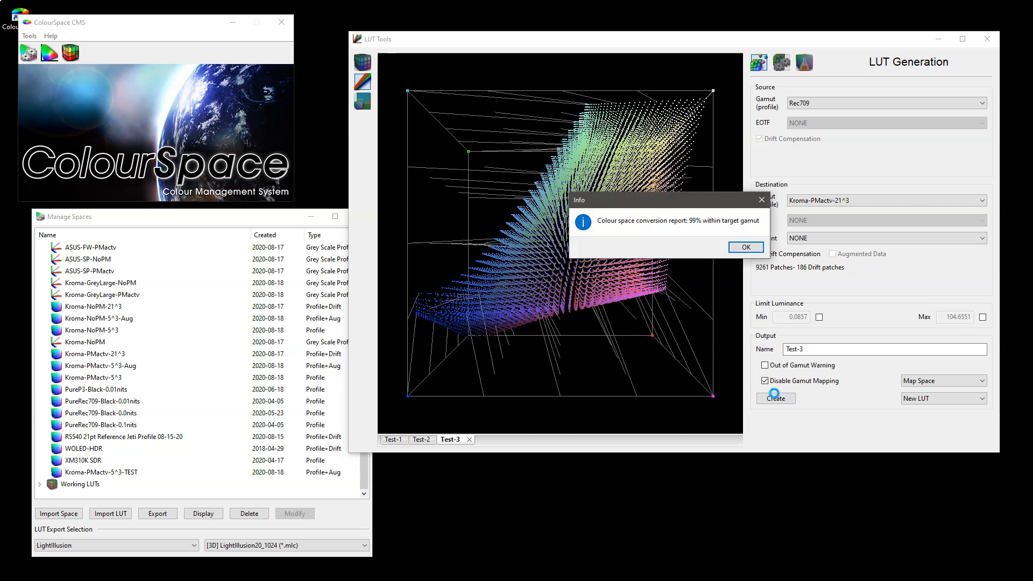
pyautogui.click(753, 250)
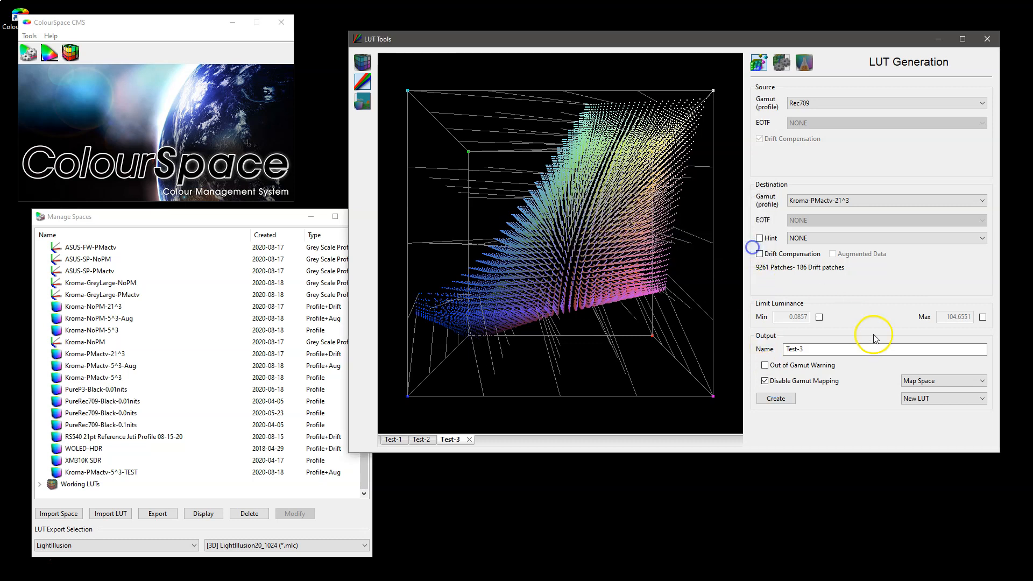
# Step: Change the conversion type to Hybrid, name the output Test-4, and create the LUT
pyautogui.click(911, 380)
pyautogui.click(911, 391)
pyautogui.click(810, 349)
pyautogui.press('BackSpace')
pyautogui.write('4')
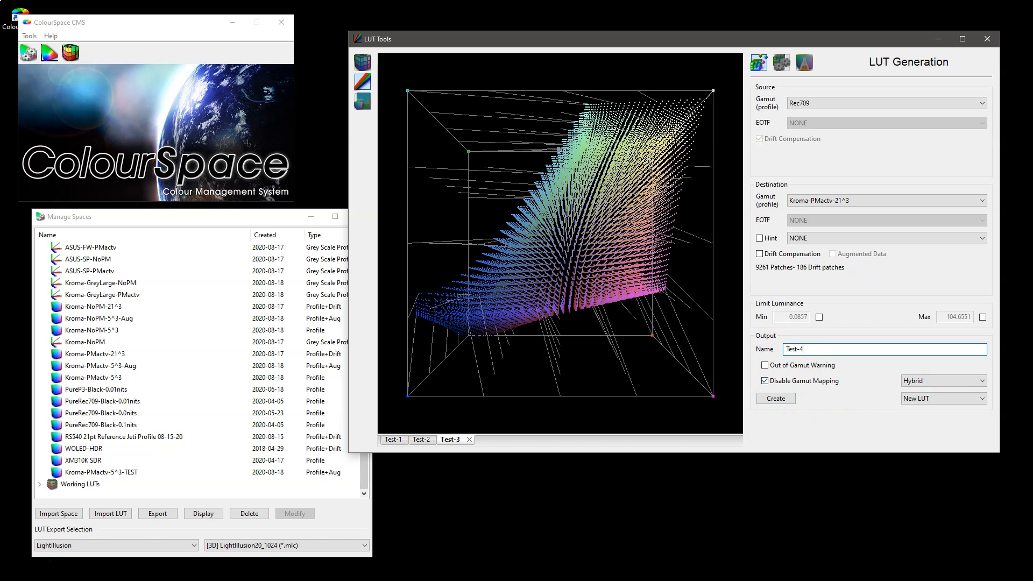
pyautogui.click(775, 400)
pyautogui.click(751, 250)
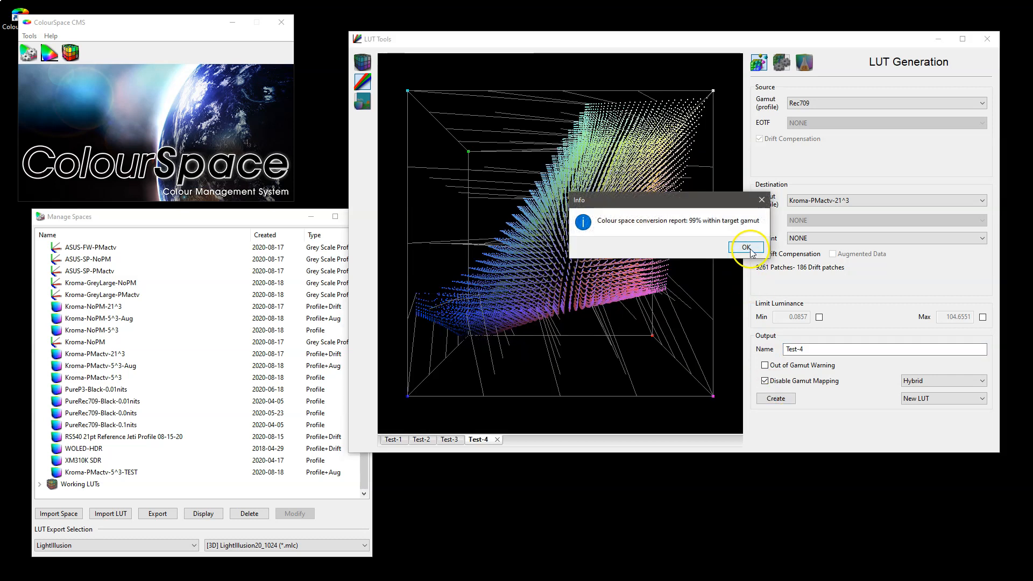
# Step: Compare the 3D cube views of the Test-1, Test-2, Test-3 and Test-4 LUTs
pyautogui.click(450, 440)
pyautogui.click(421, 440)
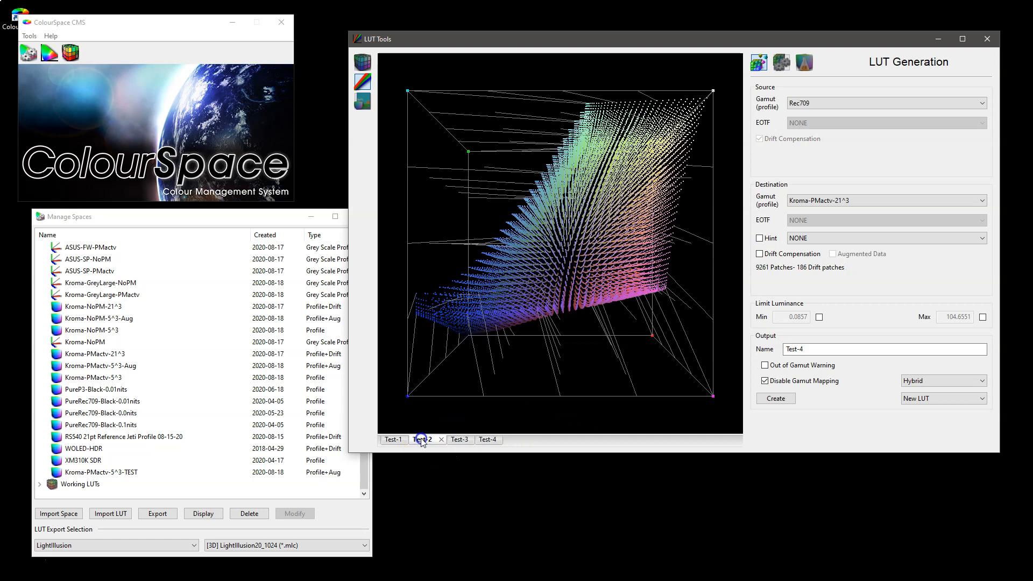
pyautogui.click(394, 440)
pyautogui.click(430, 442)
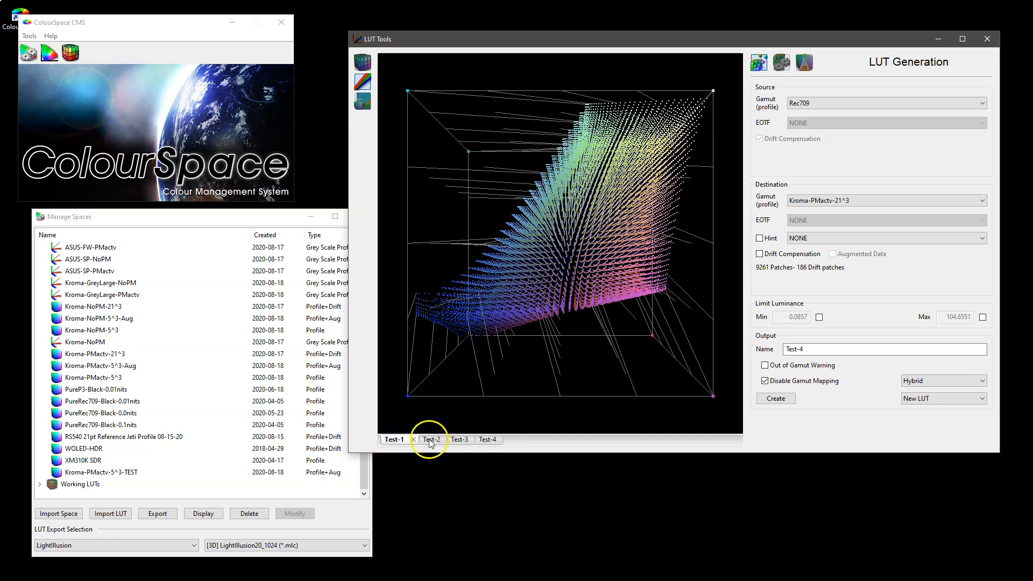
pyautogui.click(459, 440)
pyautogui.click(487, 441)
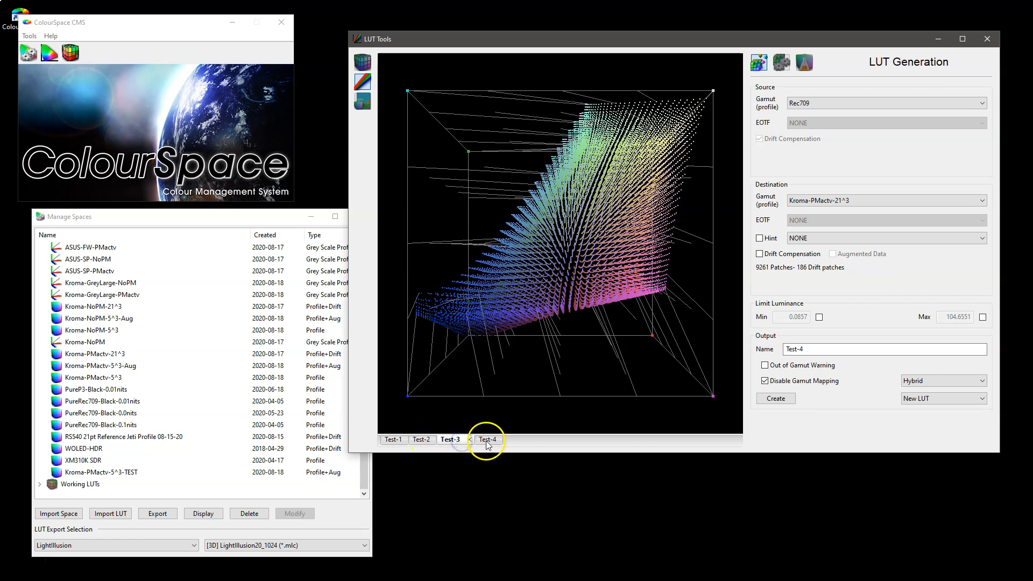
pyautogui.click(449, 440)
pyautogui.click(420, 441)
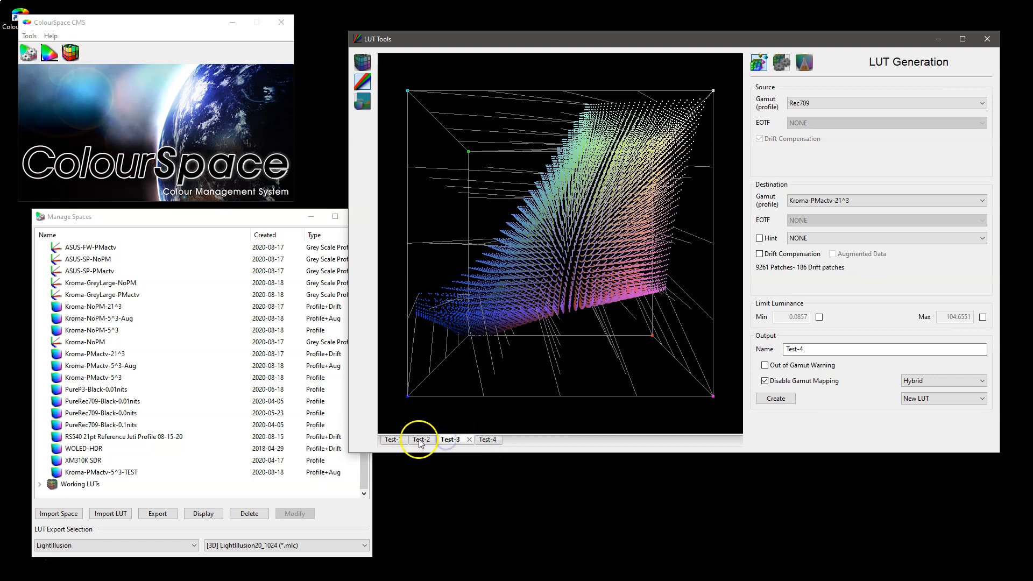
pyautogui.click(393, 439)
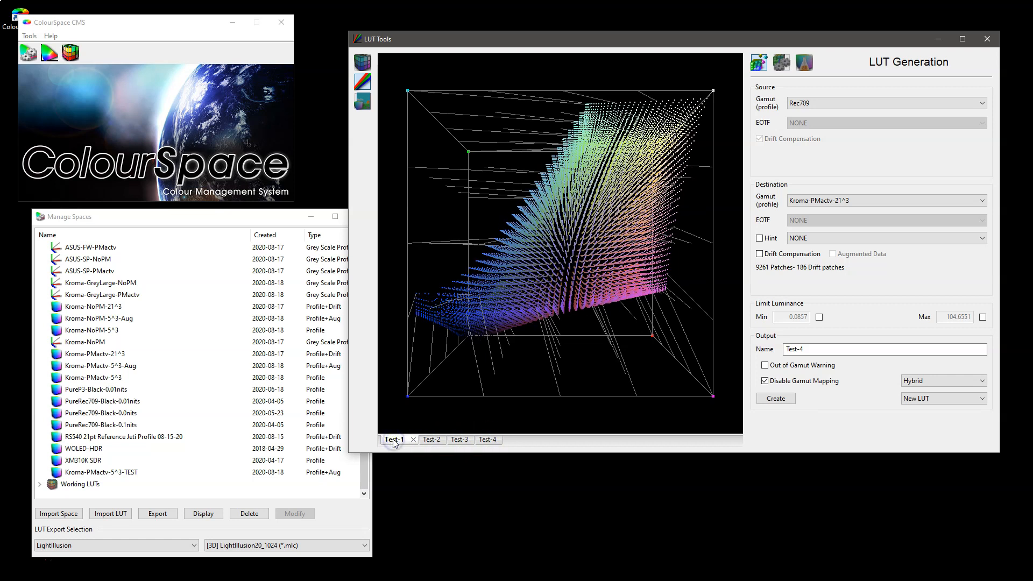
pyautogui.click(363, 84)
pyautogui.click(422, 440)
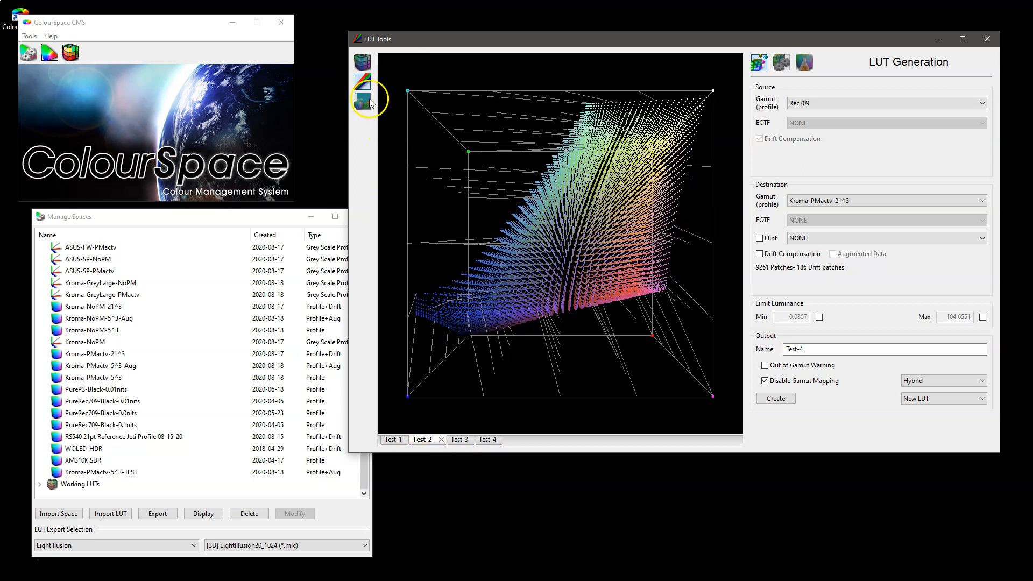
pyautogui.click(369, 102)
pyautogui.click(459, 440)
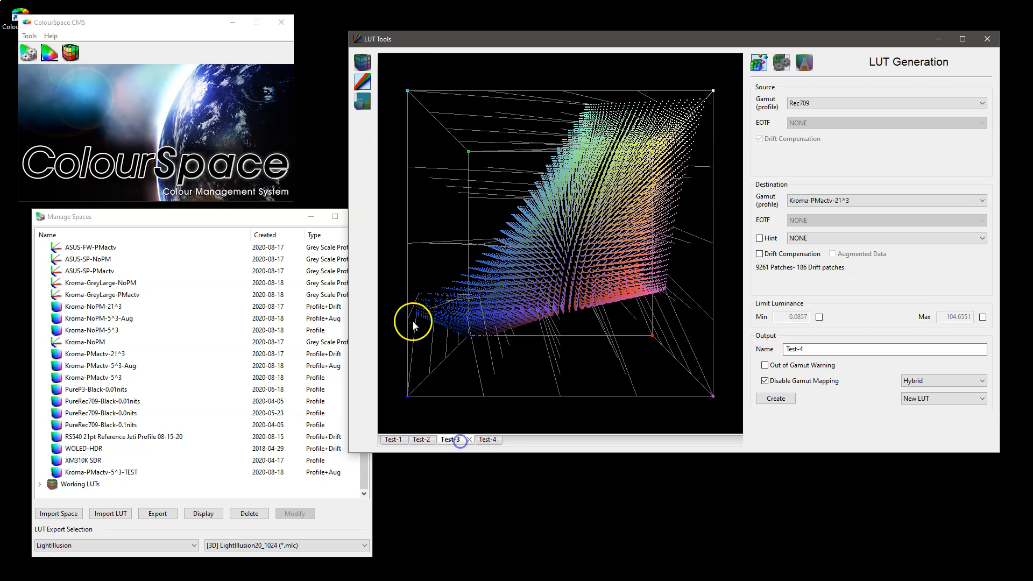
pyautogui.click(360, 94)
pyautogui.click(487, 439)
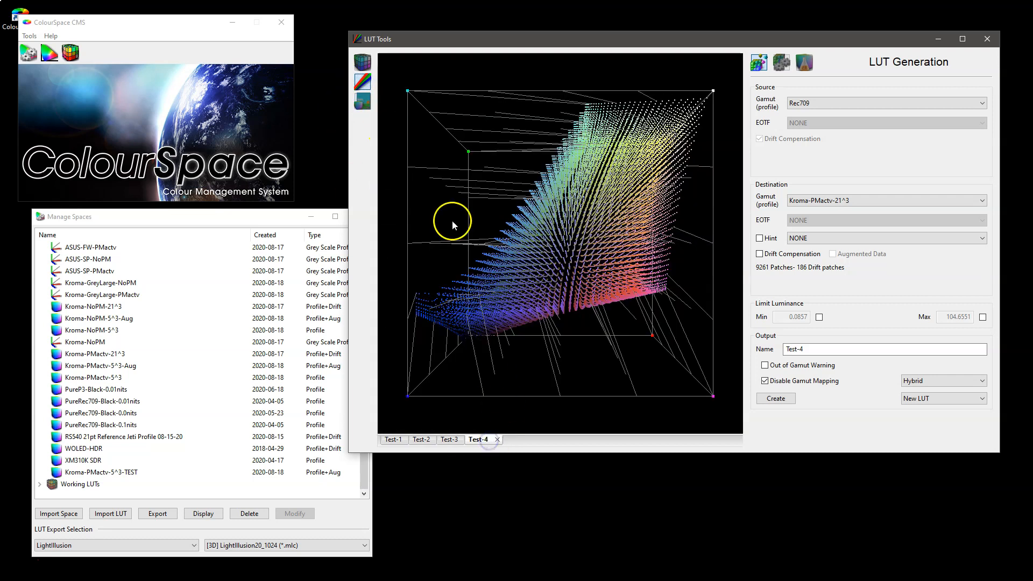
# Step: Display the LUTs as curve graphs and compare Test-4, Test-3, Test-2 and Test-1, focusing on the low end
pyautogui.click(362, 82)
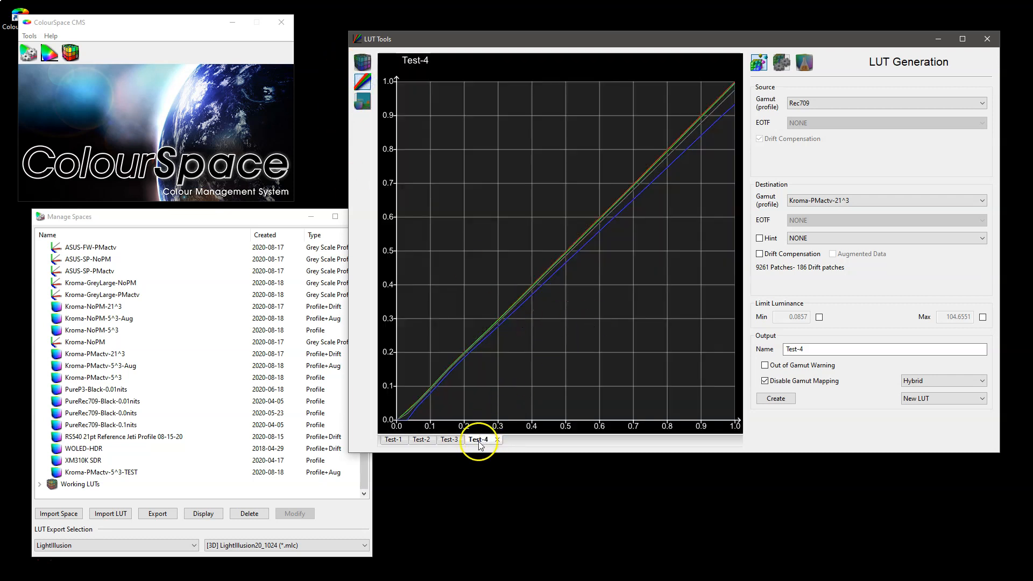
pyautogui.click(451, 441)
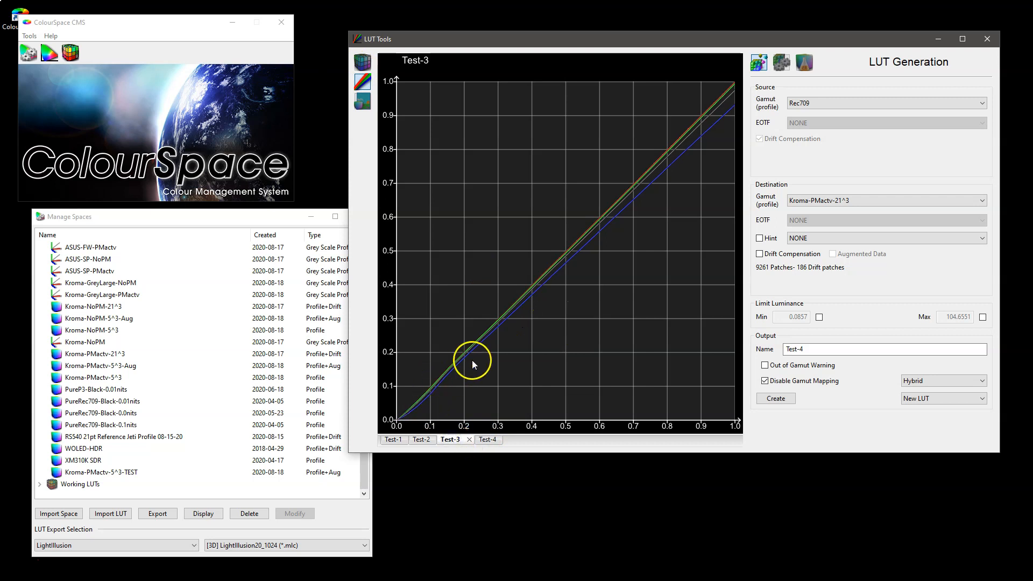
pyautogui.click(422, 440)
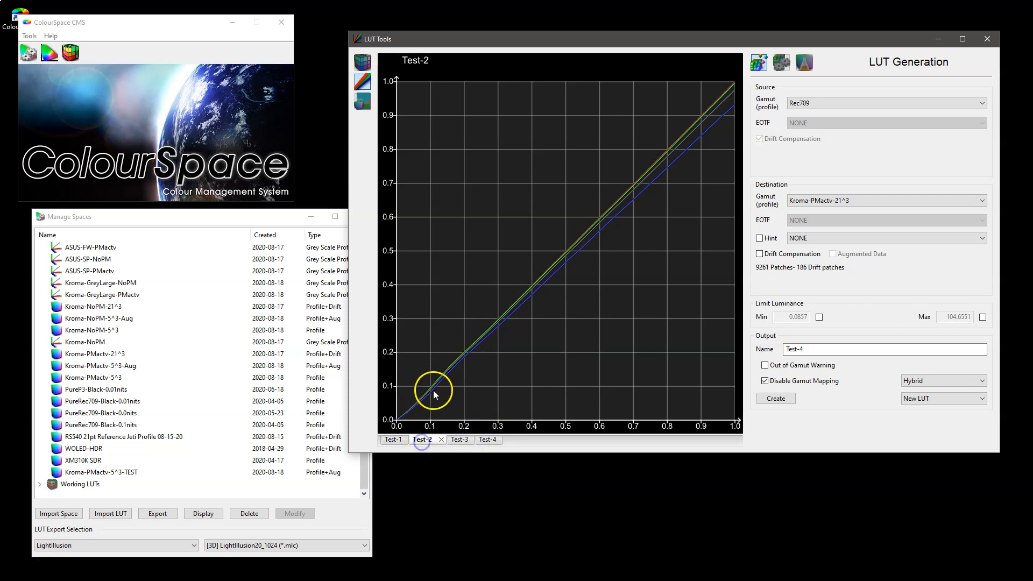
pyautogui.click(394, 440)
pyautogui.click(424, 440)
pyautogui.click(459, 440)
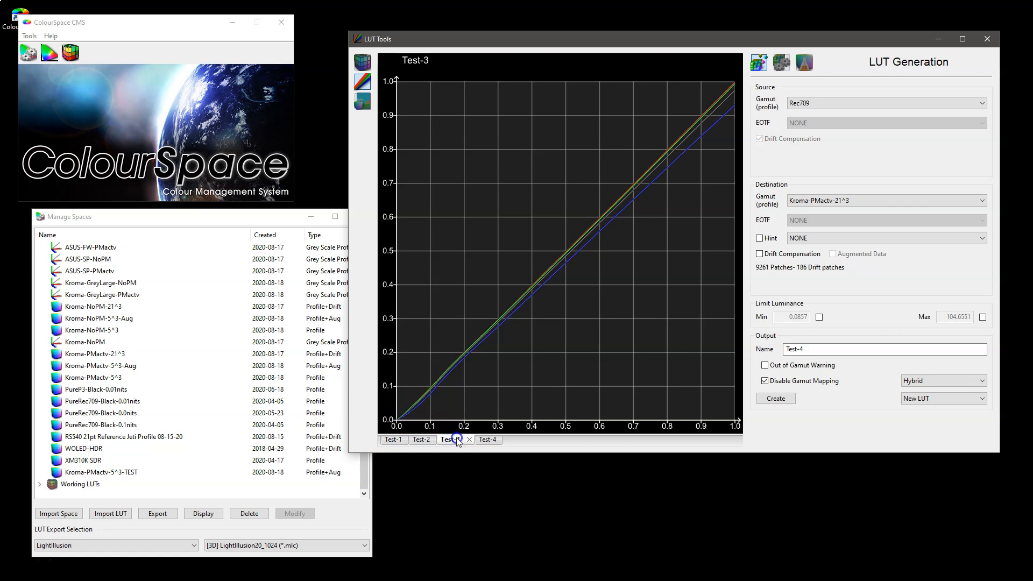
# Step: Compare the curve graphs of Test-1 and Test-4 by alternating between the two LUTs
pyautogui.click(485, 439)
pyautogui.click(397, 440)
pyautogui.click(486, 440)
pyautogui.click(394, 440)
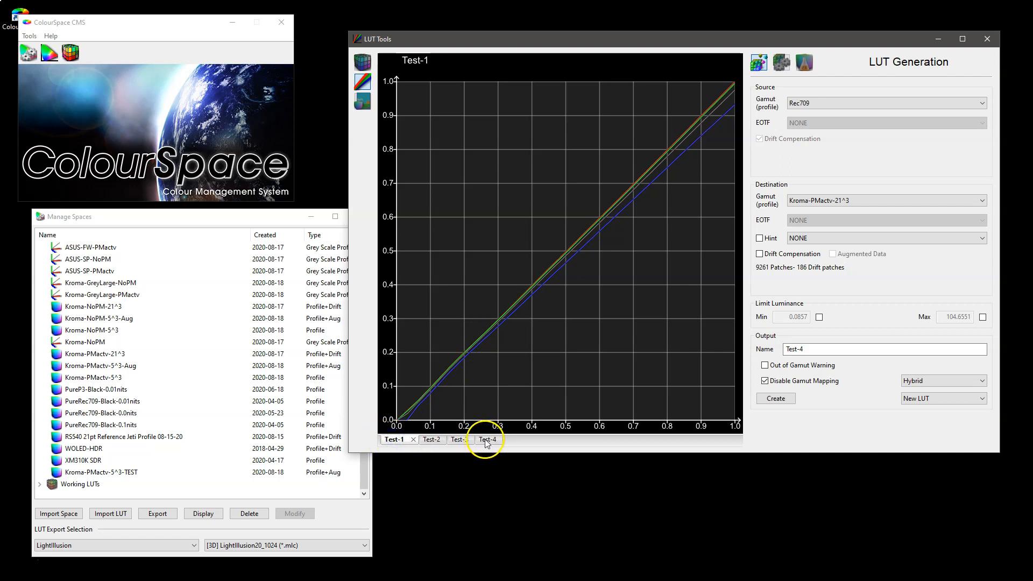
pyautogui.click(485, 440)
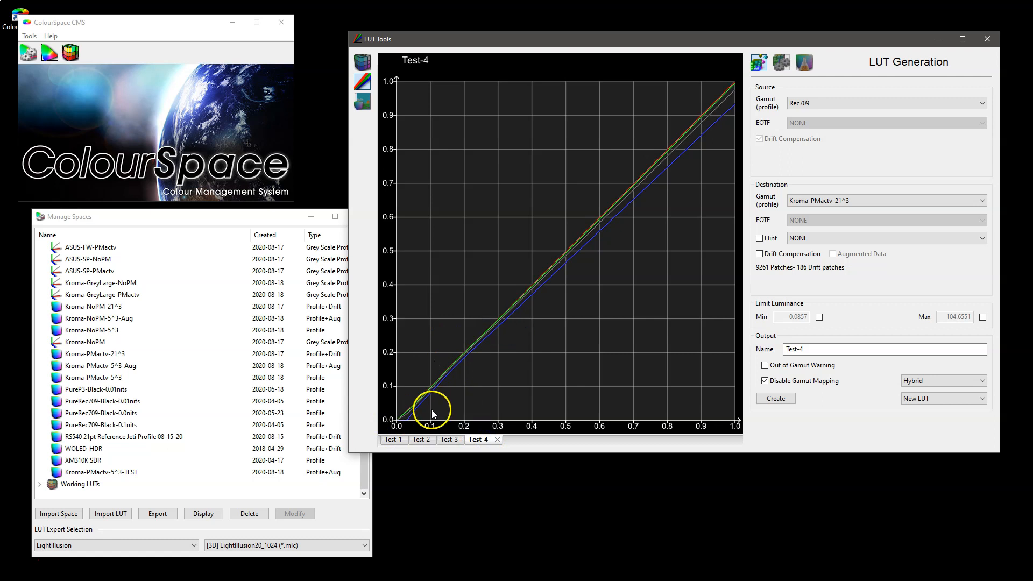
# Step: Compare the curve graphs of Test-2 and Test-3 by alternating between the two LUTs
pyautogui.click(421, 440)
pyautogui.click(461, 440)
pyautogui.click(421, 441)
pyautogui.click(461, 440)
pyautogui.click(421, 440)
pyautogui.click(461, 440)
pyautogui.click(422, 440)
# Step: Review the curve graphs of all four LUTs in order, from Test-1 to Test-4
pyautogui.click(397, 440)
pyautogui.click(430, 440)
pyautogui.click(460, 440)
pyautogui.click(487, 440)
# Step: Set the LUT conversion type to Peak Chroma
pyautogui.click(936, 385)
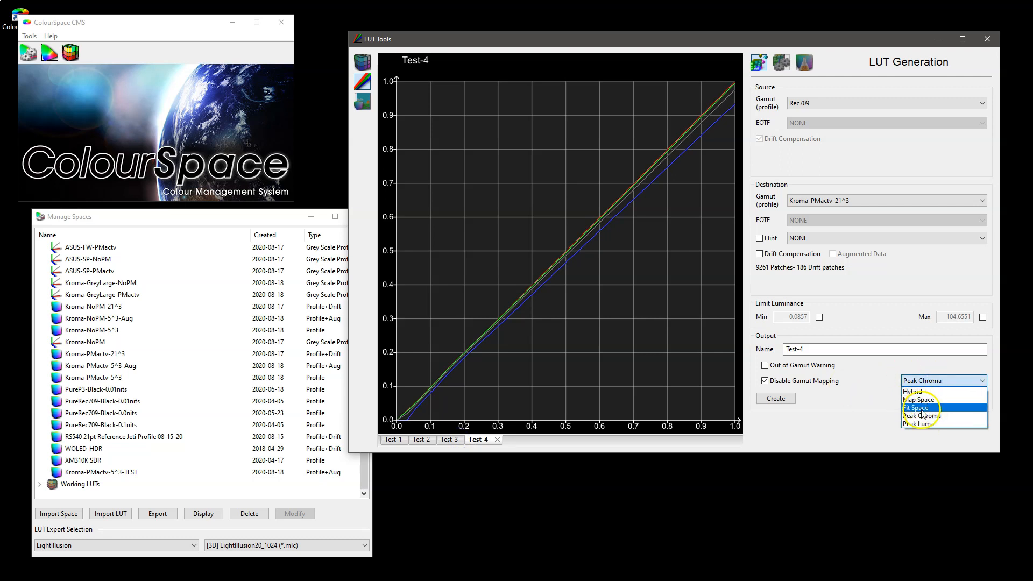
pyautogui.click(923, 381)
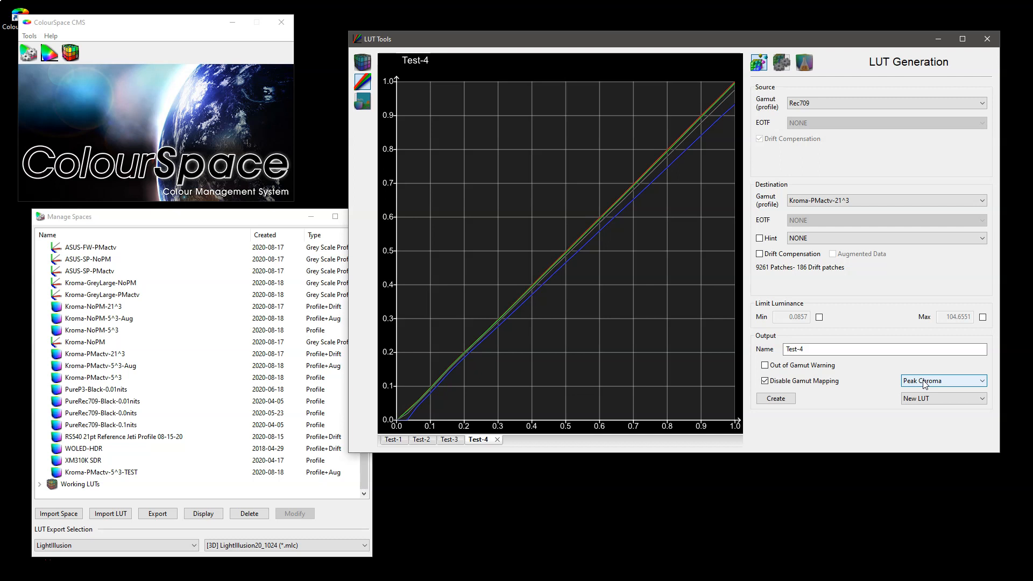
pyautogui.click(921, 385)
# Step: Switch the output mode to Apply to existing LUT with Test-4 selected, and return it to New LUT
pyautogui.click(918, 399)
pyautogui.click(918, 400)
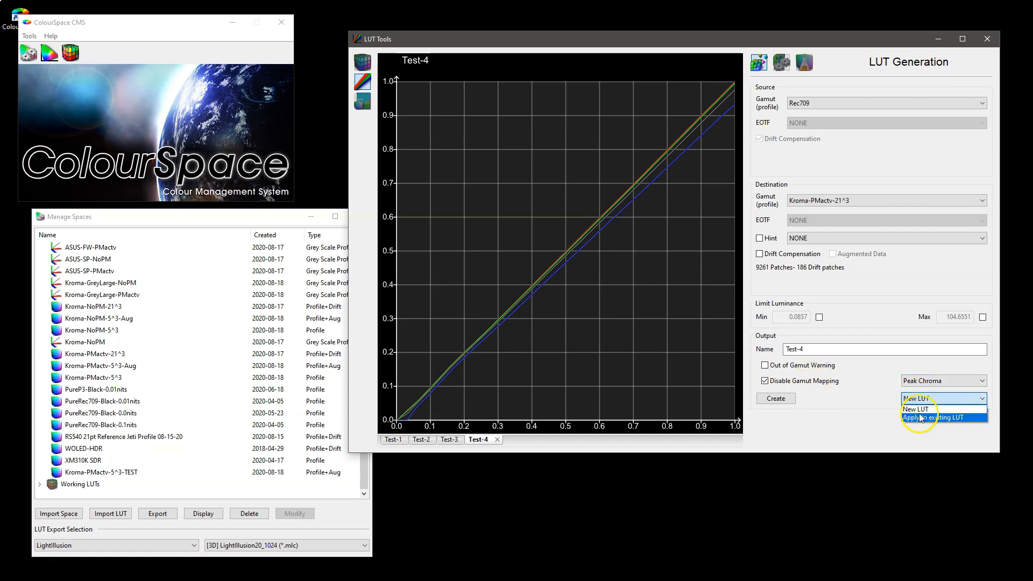
pyautogui.click(921, 410)
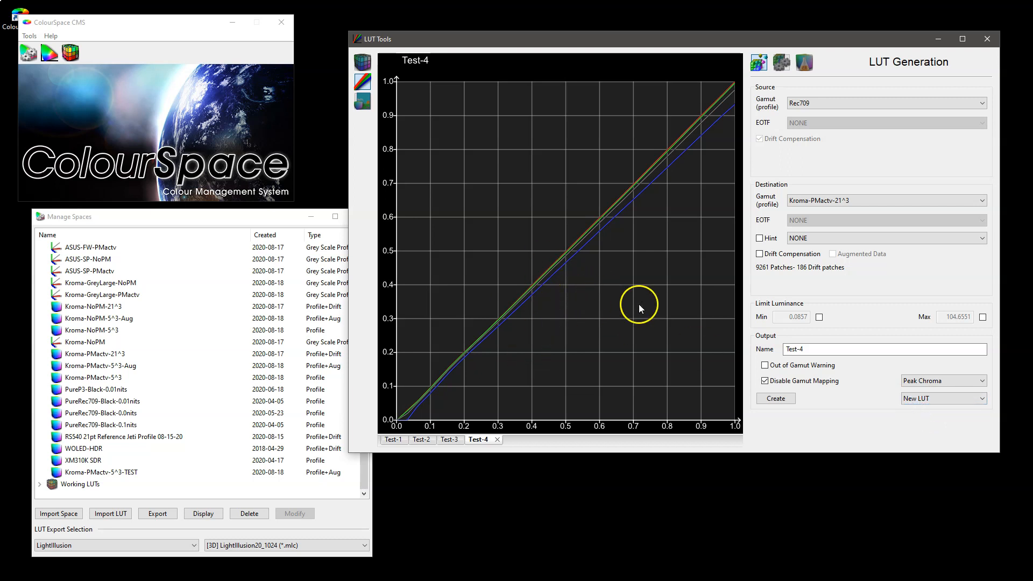
pyautogui.click(921, 399)
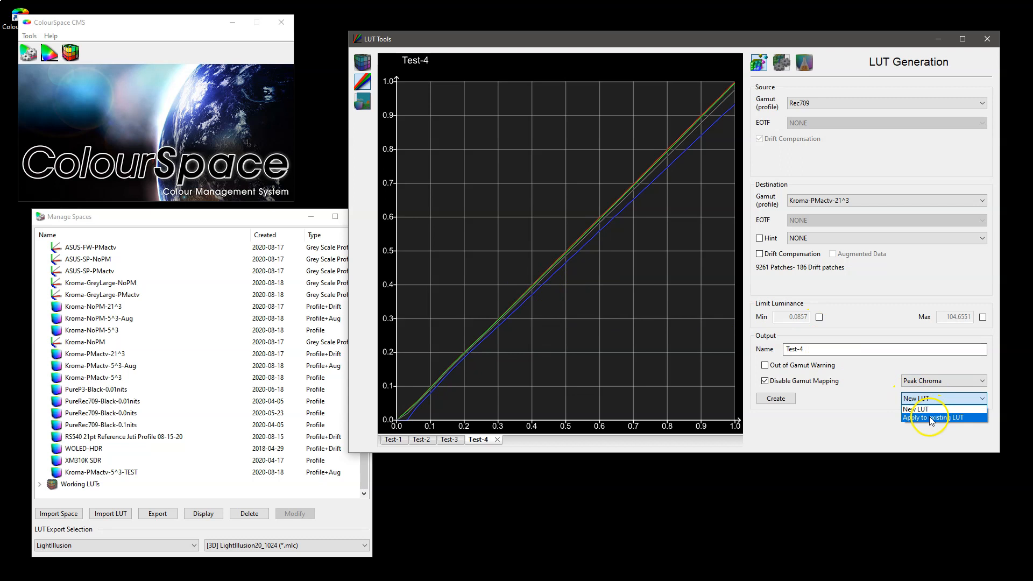
pyautogui.click(929, 417)
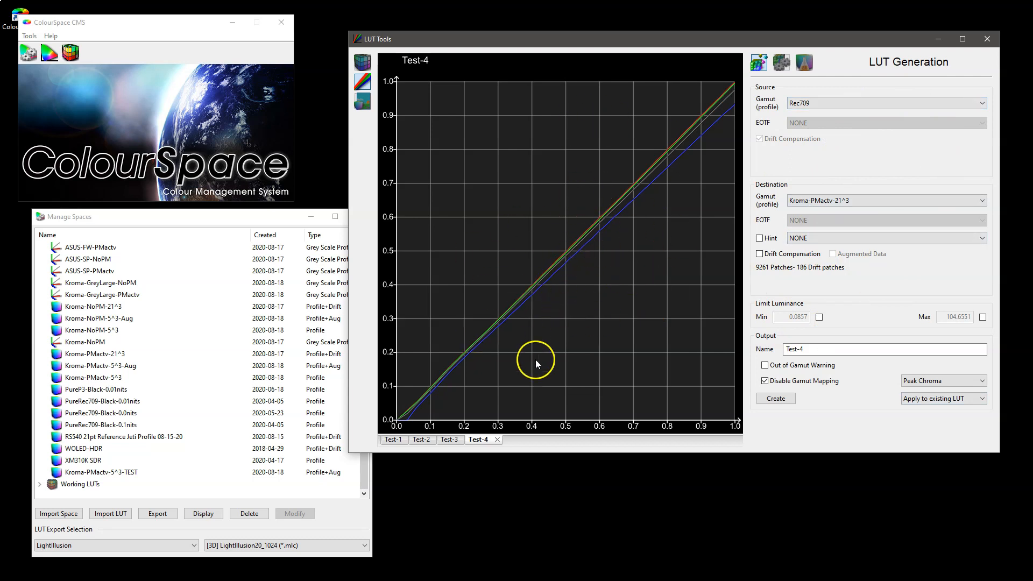
pyautogui.click(481, 441)
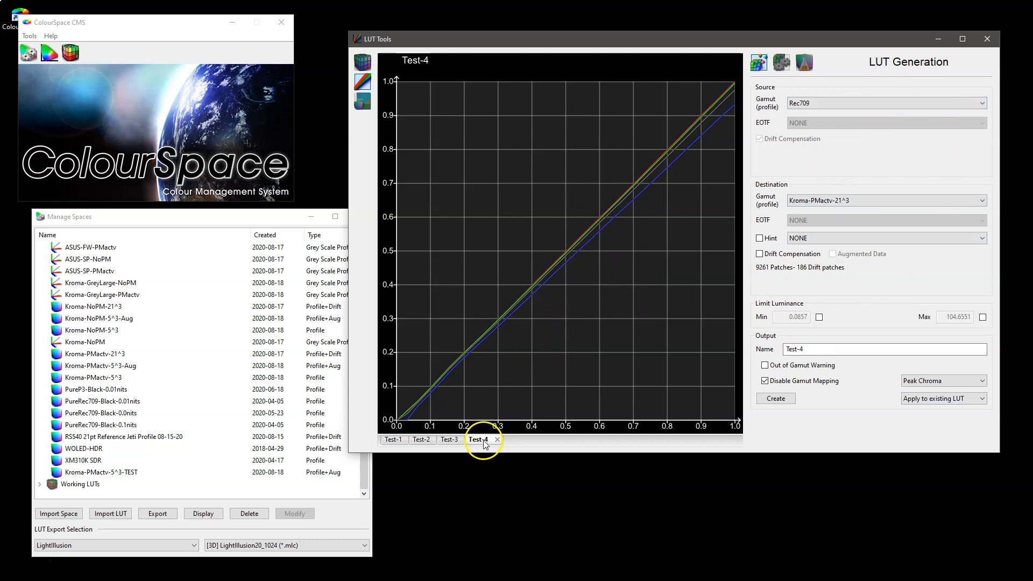
pyautogui.click(922, 400)
pyautogui.click(921, 411)
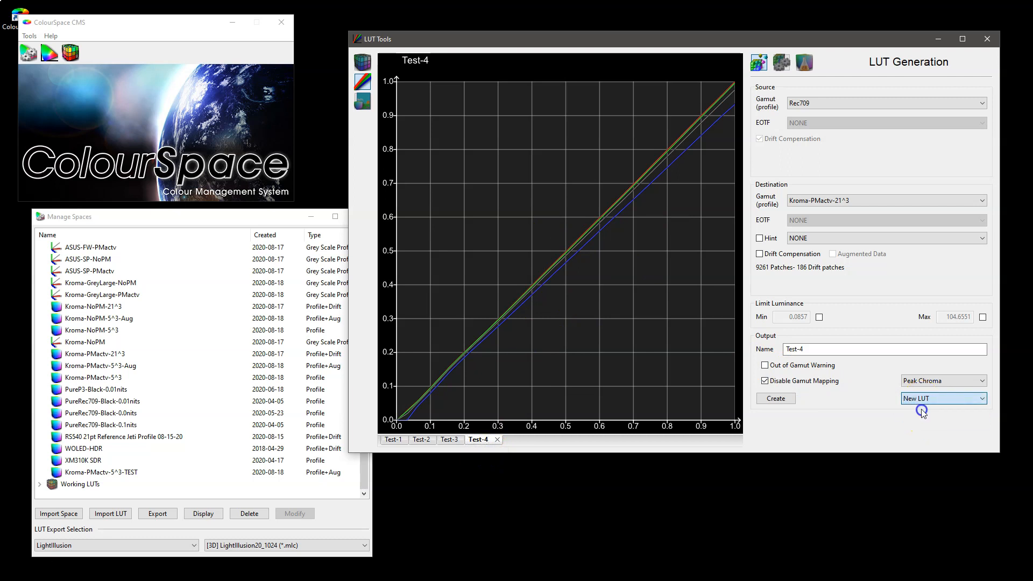
# Step: Turn the minimum luminance limit on and off again, and enable the maximum luminance limit with its value selected for editing
pyautogui.click(819, 318)
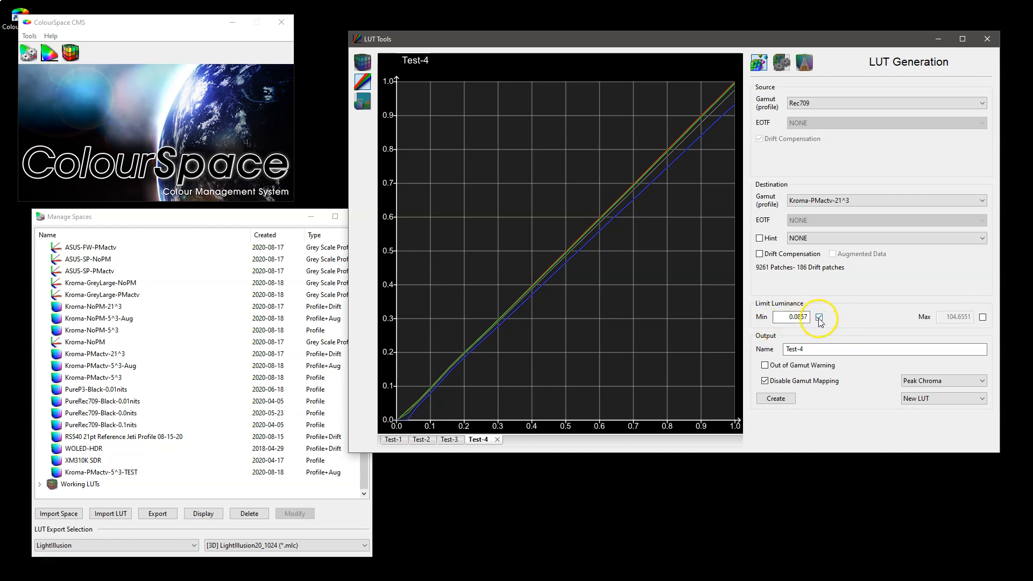
pyautogui.click(819, 317)
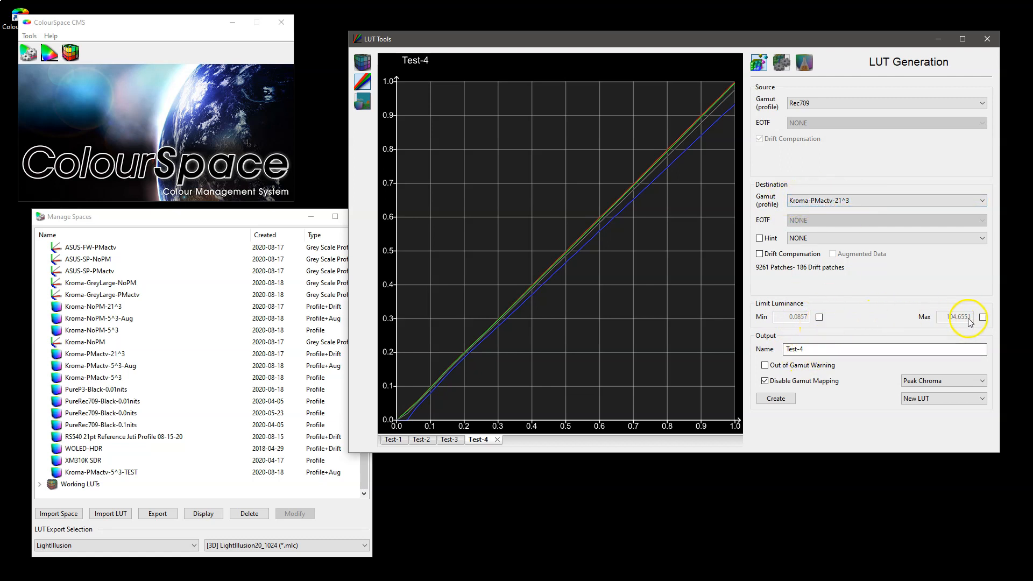
pyautogui.click(982, 317)
pyautogui.moveTo(937, 319); pyautogui.dragTo(986, 316)
pyautogui.click(915, 332)
# Step: Switch to the Light Illusion website in the browser and open the LUT manual from the historical user guides
pyautogui.hotkey('alt', 'Tab')
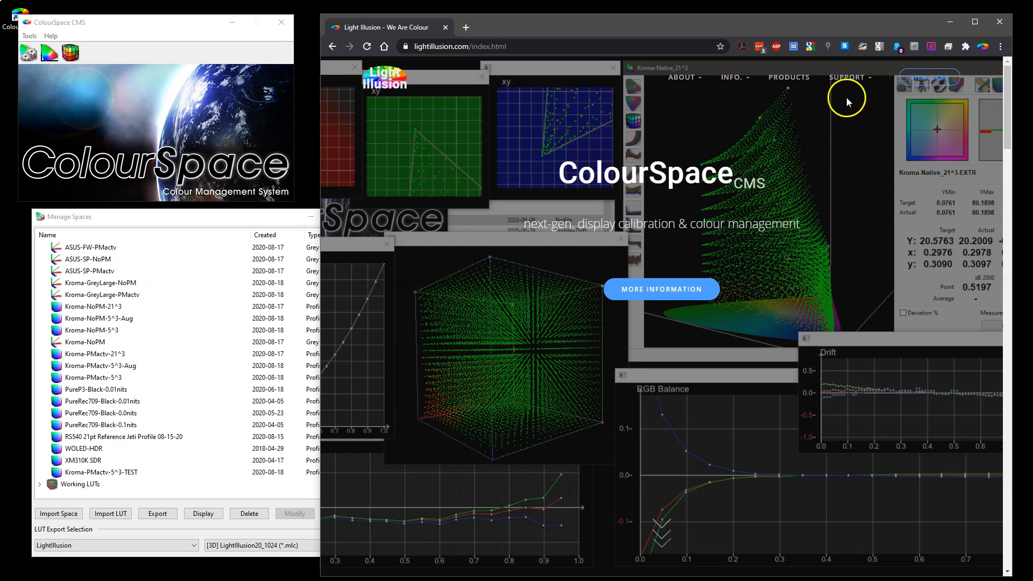
pyautogui.moveTo(846, 81)
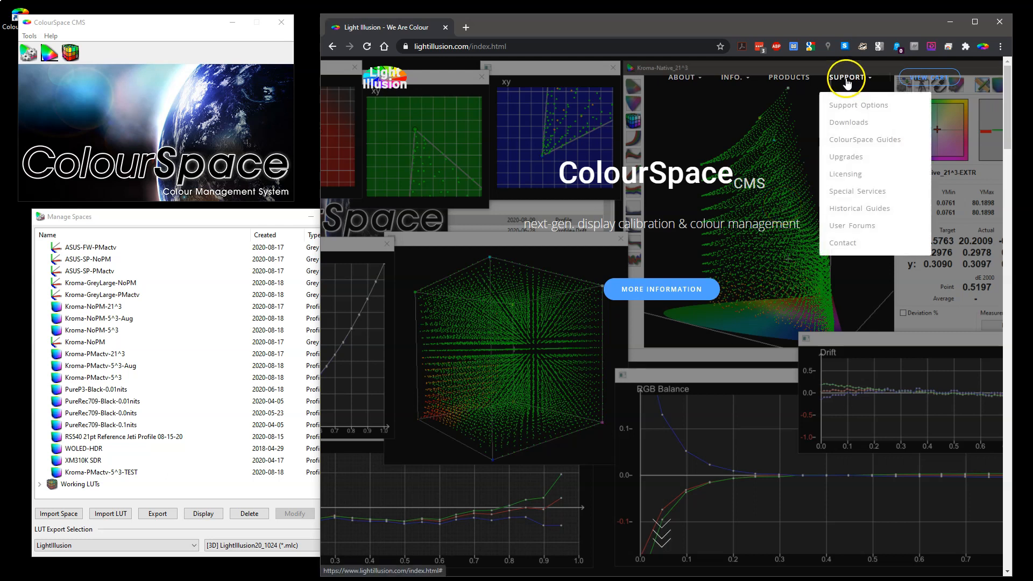
pyautogui.click(873, 214)
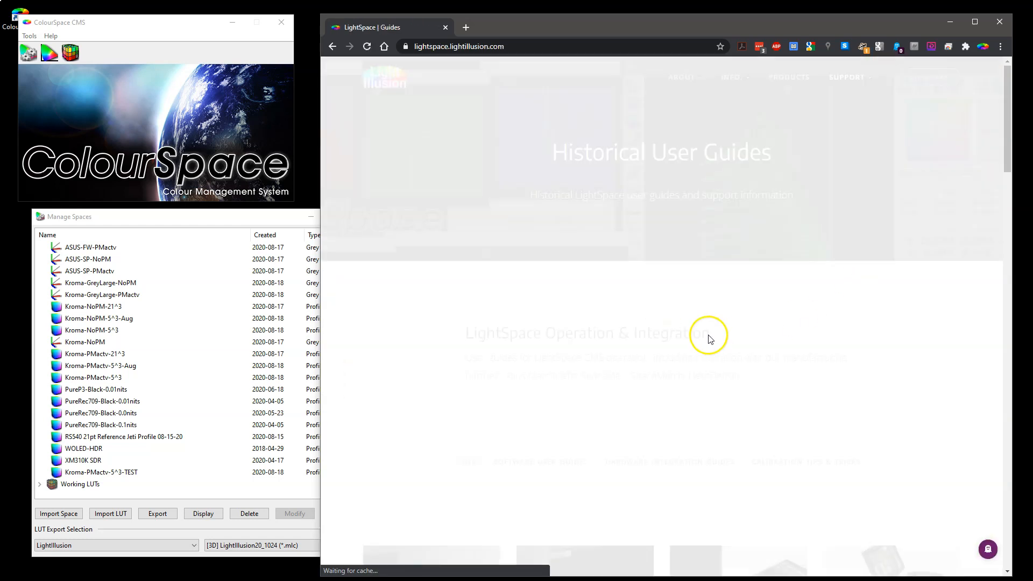
pyautogui.scroll(-5, 703, 334)
pyautogui.click(600, 341)
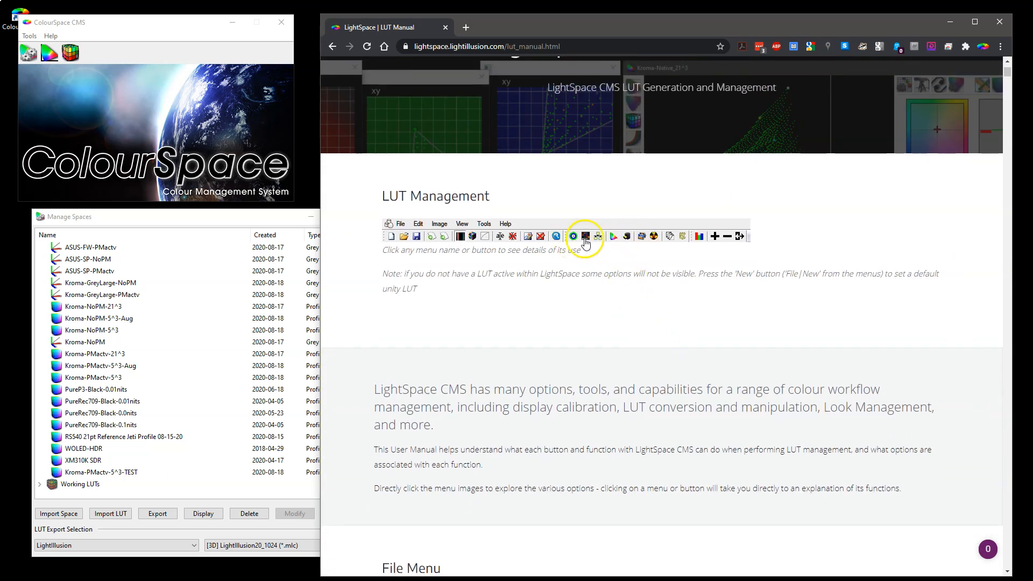
# Step: Read the manual's Convert Colour Space section on Peak Luma, Peak Chroma, Fit Space, Map Space and Hybrid, and return to LUT Tools
pyautogui.click(612, 237)
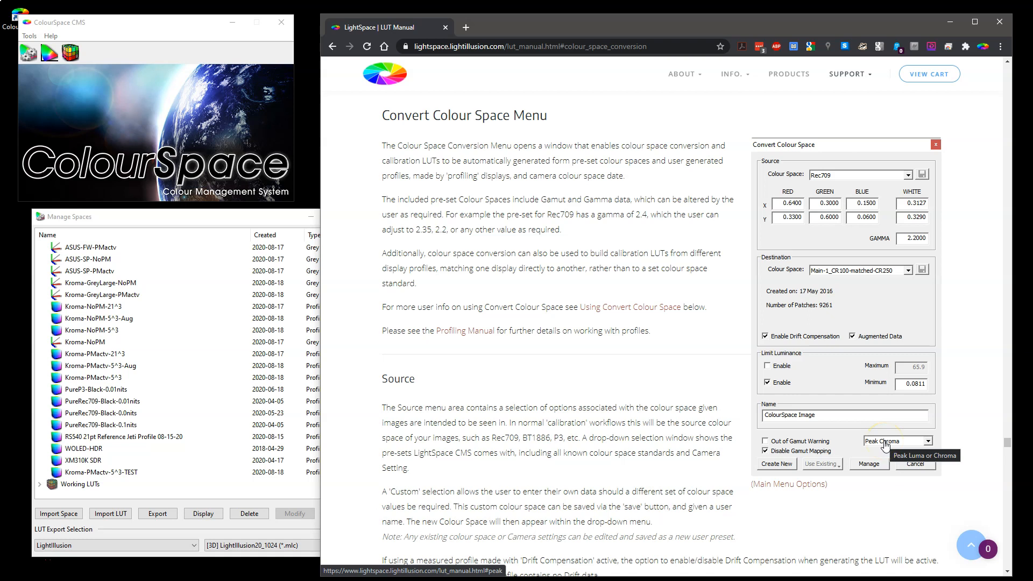
pyautogui.click(885, 445)
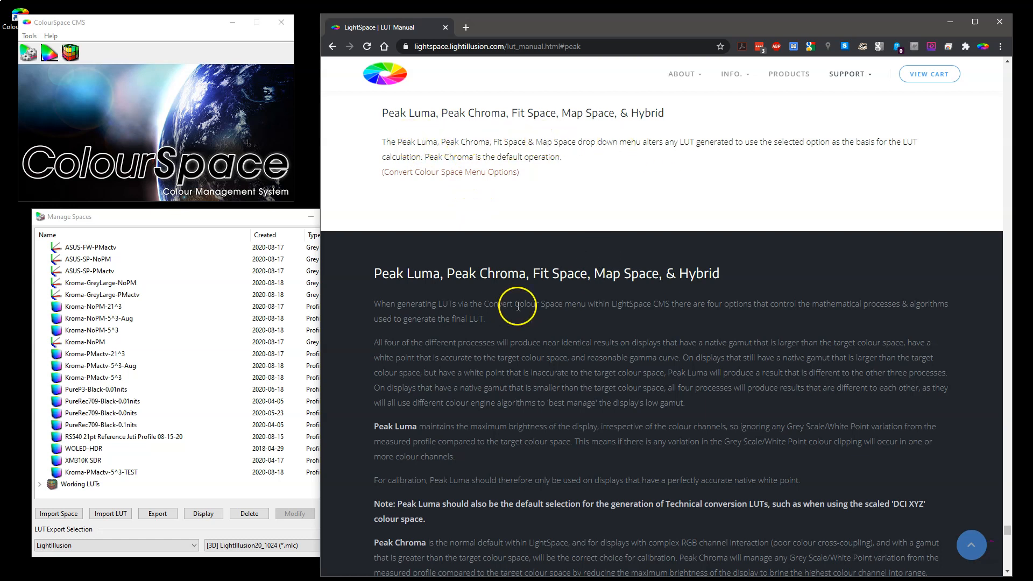
pyautogui.scroll(-3, 505, 324)
pyautogui.scroll(-8, 505, 323)
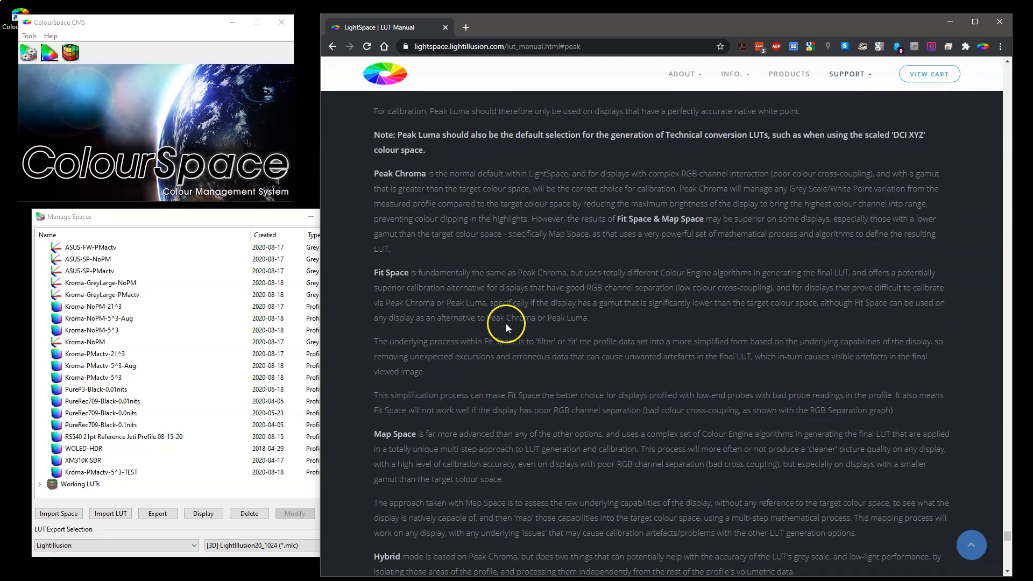
pyautogui.scroll(-5, 506, 324)
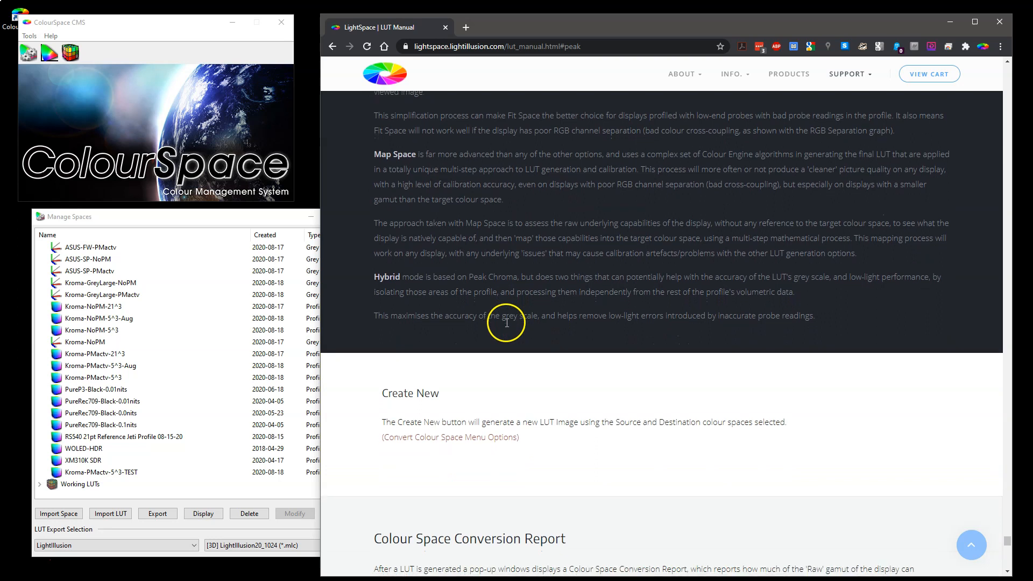
pyautogui.scroll(8, 506, 325)
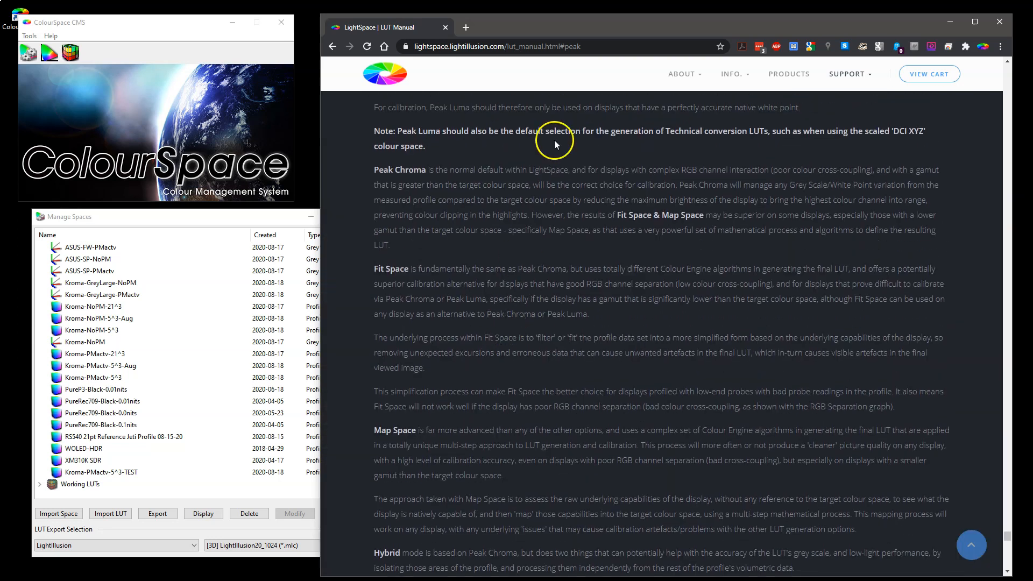
pyautogui.click(950, 22)
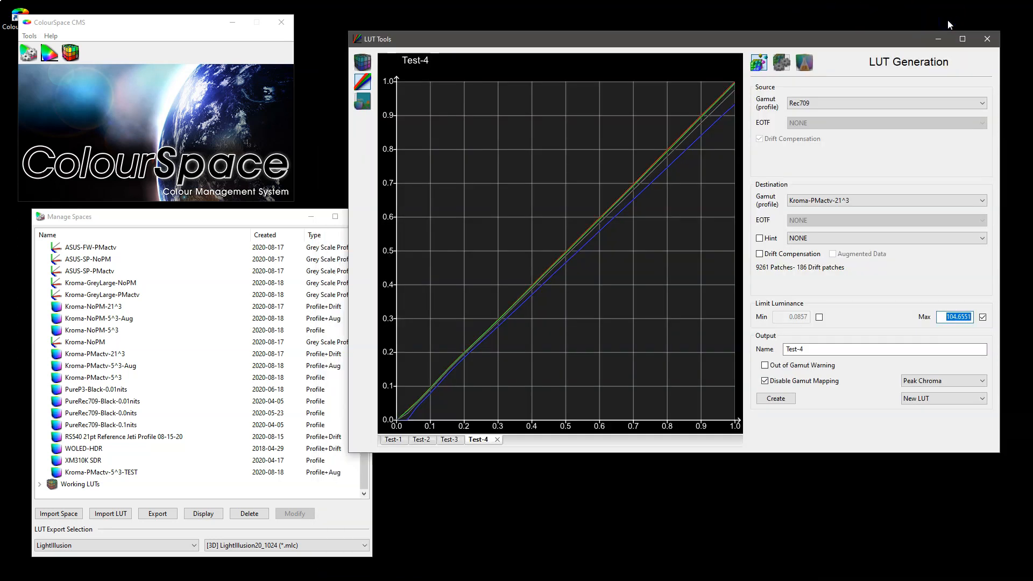